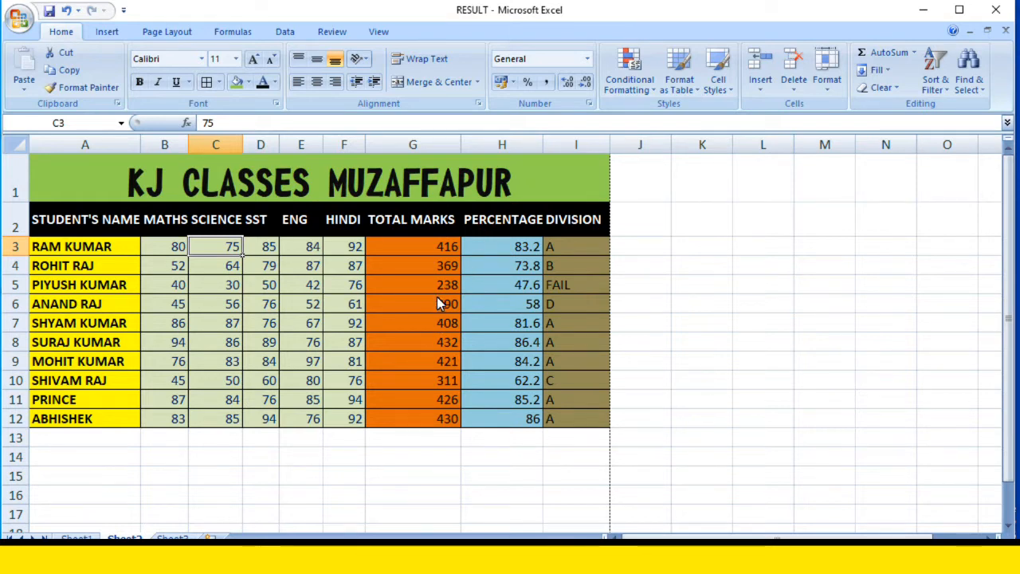
Examine the result sheet's title, student names, subject marks and the total marks formula in G4
{"action": "left_click", "coordinate": [224, 183]}
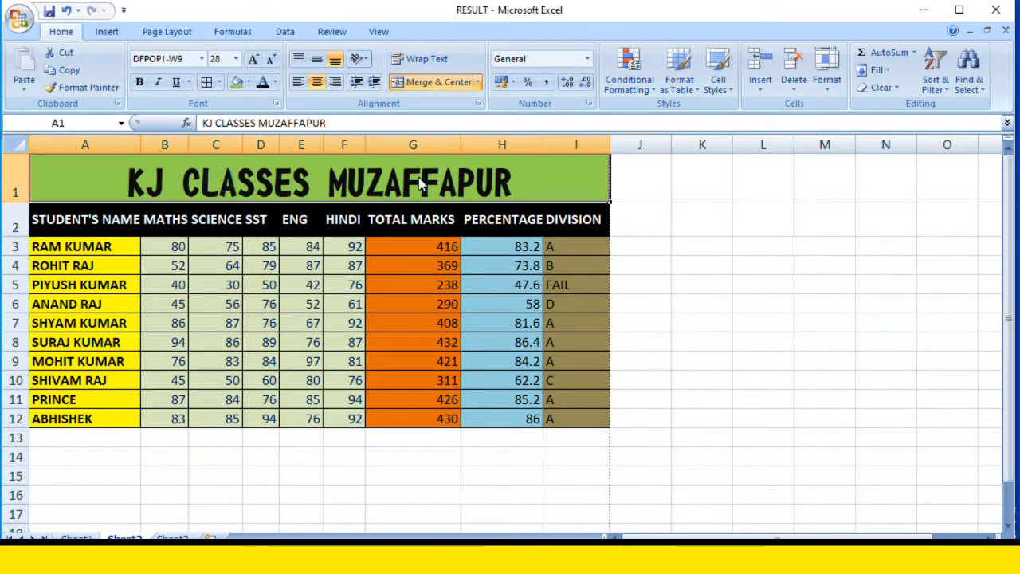
{"action": "left_click", "coordinate": [293, 284]}
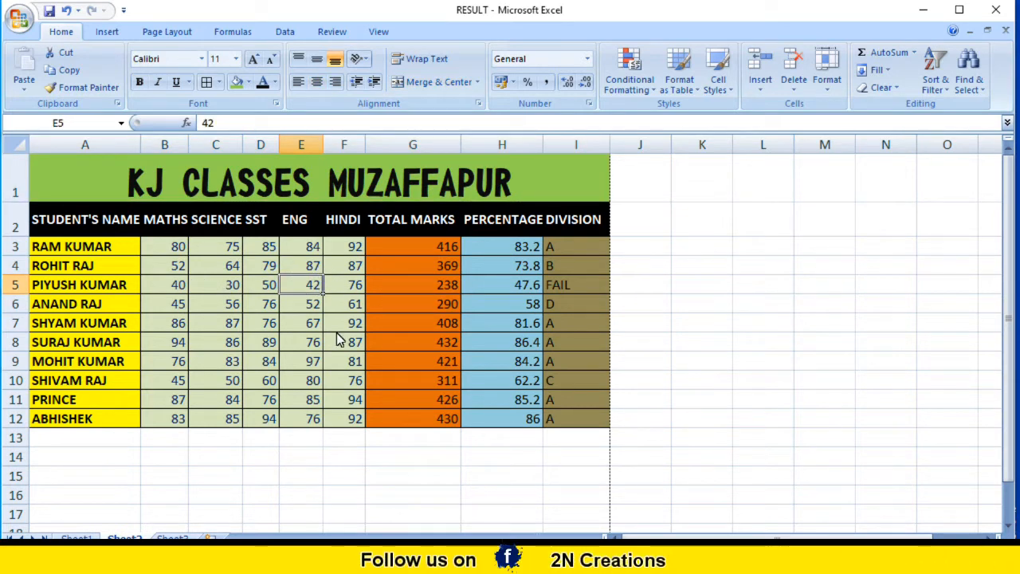
{"action": "left_click", "coordinate": [60, 168]}
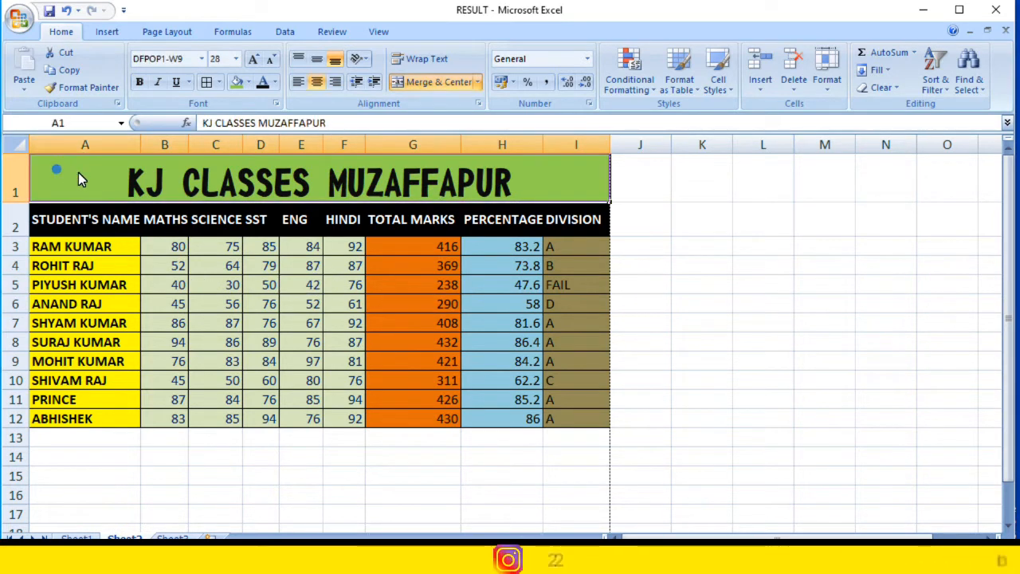
{"action": "left_click", "coordinate": [98, 250]}
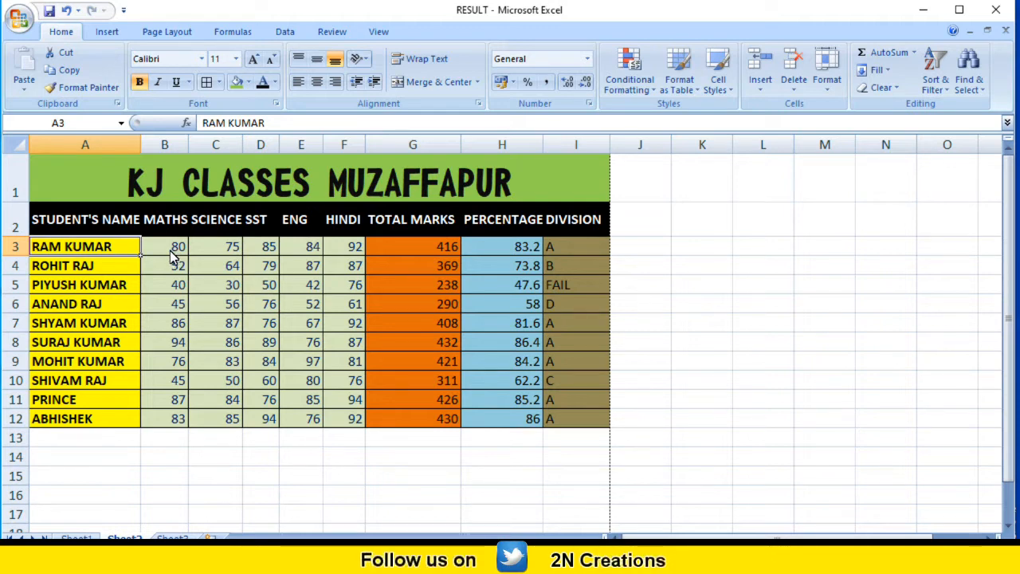
{"action": "left_click_drag", "start_coordinate": [102, 250], "coordinate": [92, 402]}
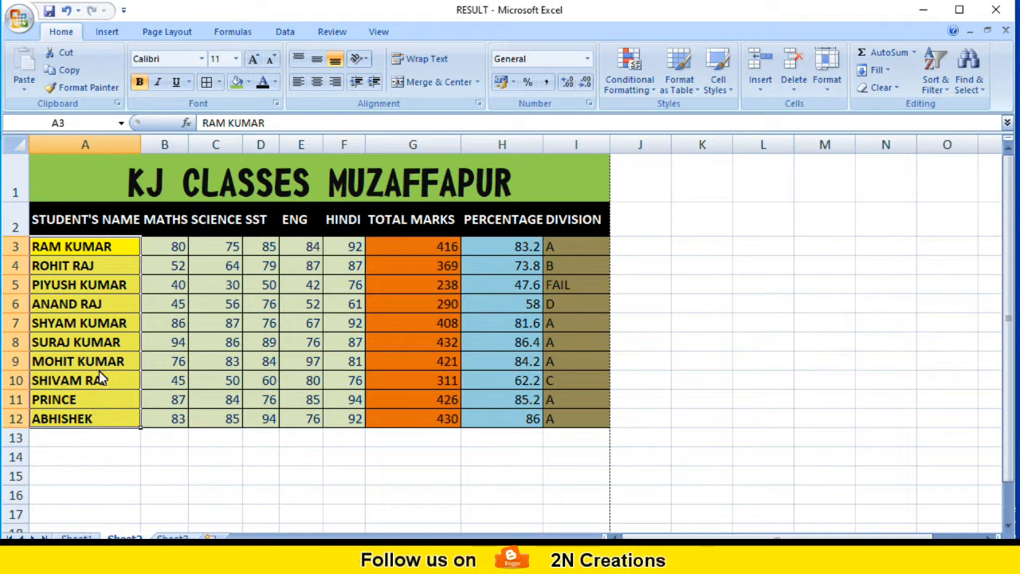
{"action": "left_click", "coordinate": [103, 253]}
{"action": "left_click", "coordinate": [95, 226]}
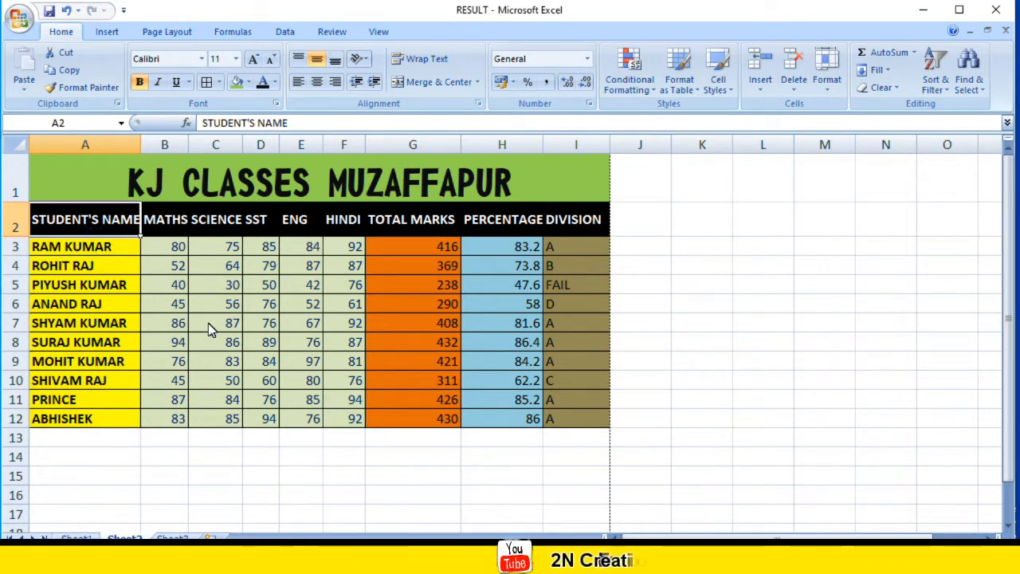
{"action": "left_click", "coordinate": [92, 250]}
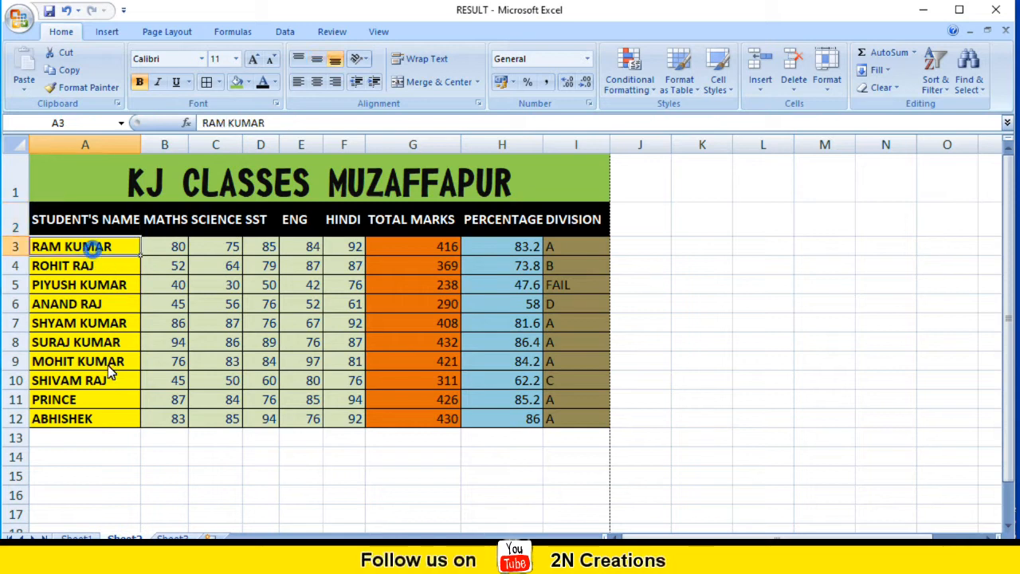
{"action": "left_click", "coordinate": [100, 270]}
{"action": "left_click", "coordinate": [102, 284]}
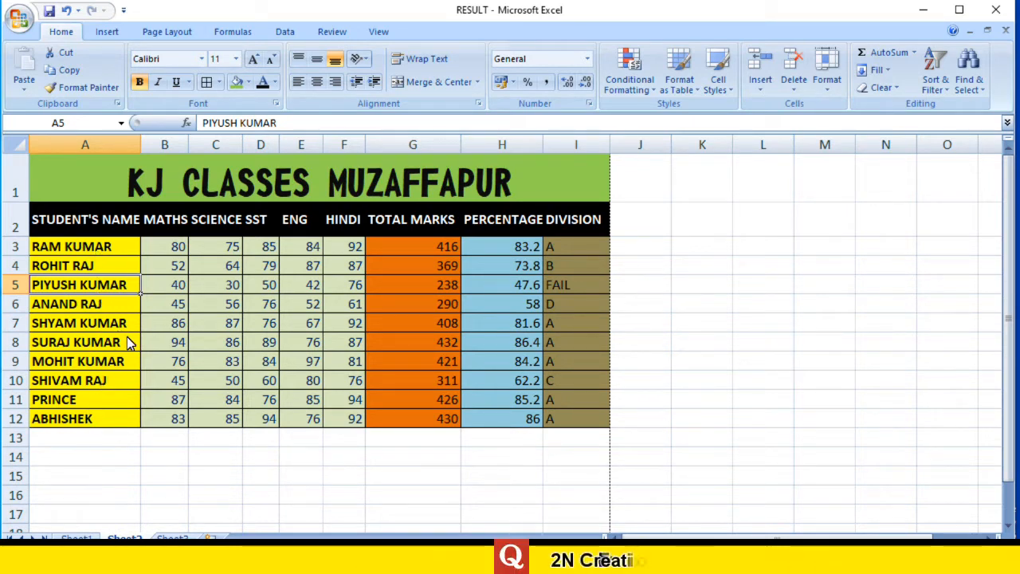
{"action": "left_click_drag", "start_coordinate": [177, 249], "coordinate": [179, 426]}
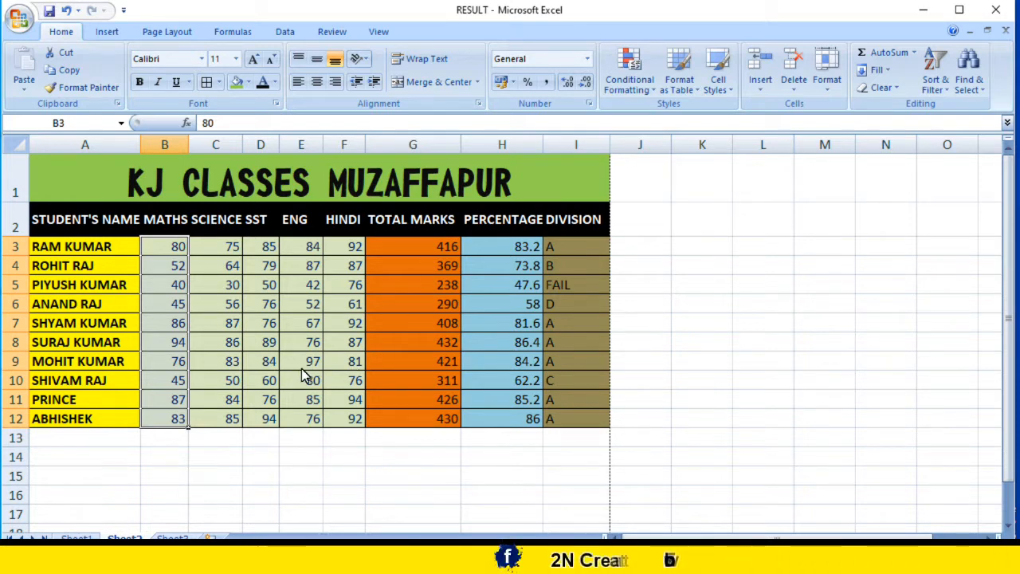
{"action": "left_click", "coordinate": [78, 266]}
{"action": "left_click", "coordinate": [75, 286]}
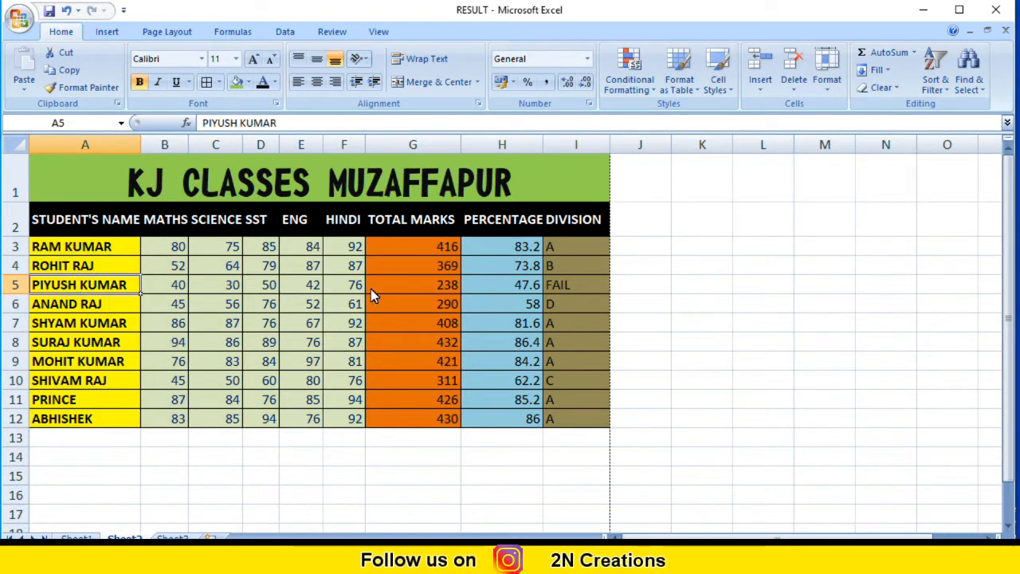
{"action": "left_click", "coordinate": [410, 271]}
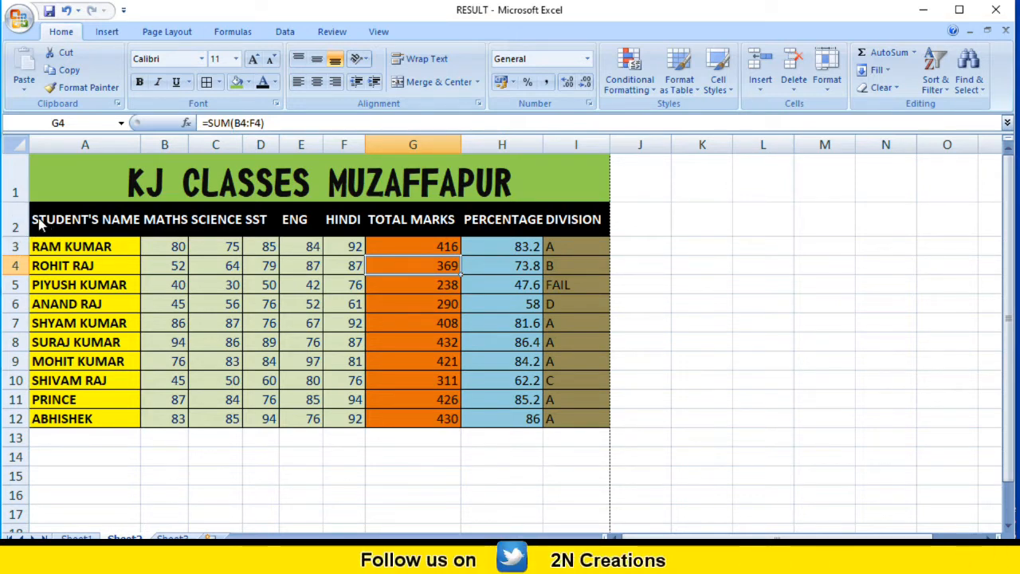
Turn on filtering for the header row A2:I2, from STUDENT'S NAME to DIVISION
{"action": "left_click_drag", "start_coordinate": [40, 222], "coordinate": [588, 224]}
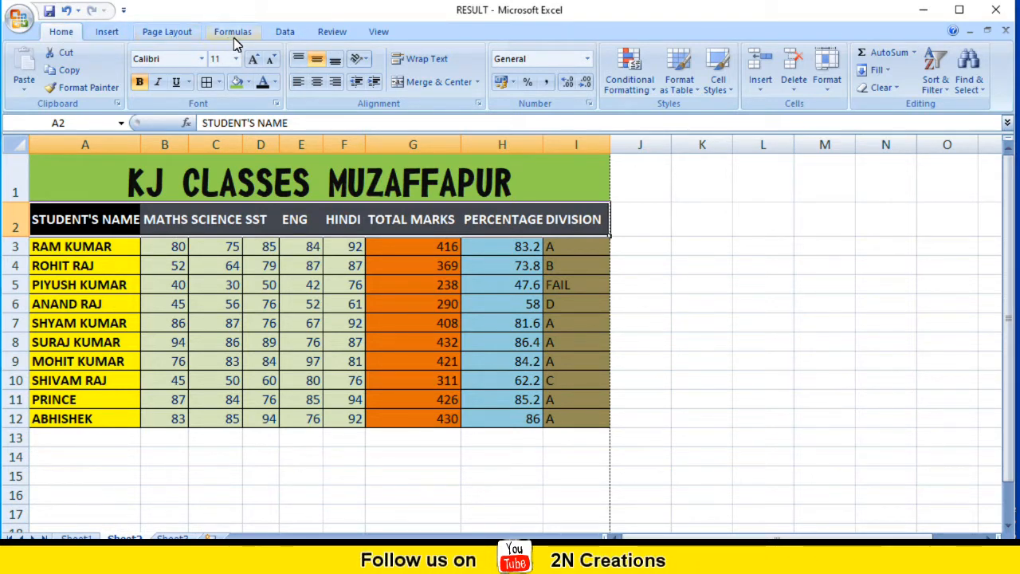
{"action": "left_click", "coordinate": [287, 33]}
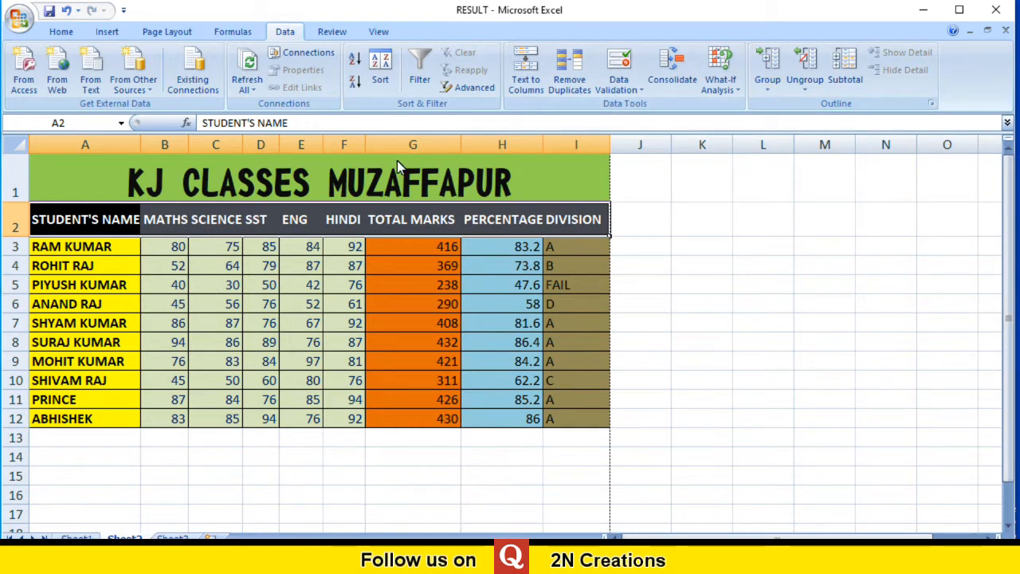
{"action": "left_click", "coordinate": [421, 77]}
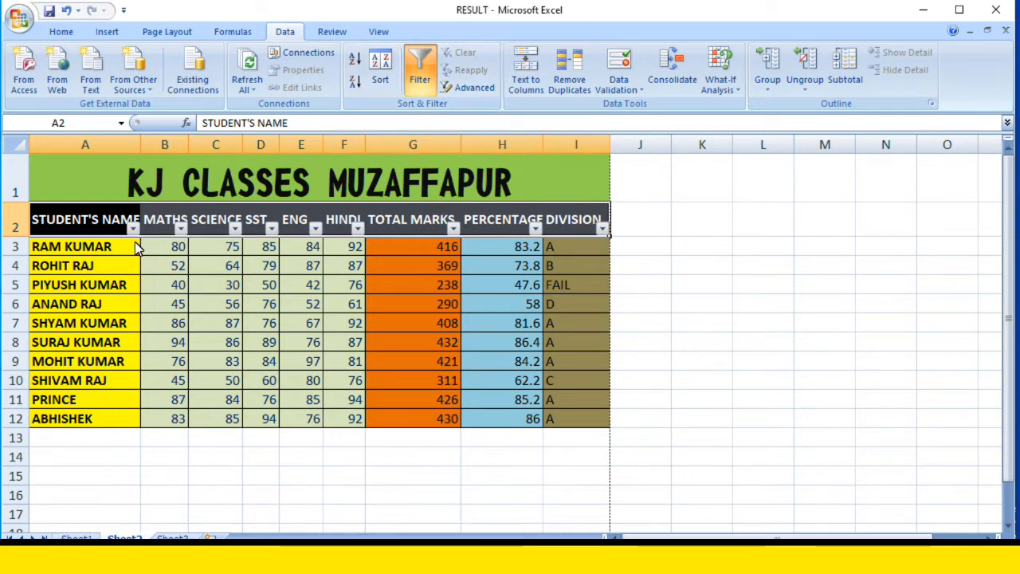
Look through the filter options of the student name, subject marks, TOTAL MARKS and DIVISION columns
{"action": "left_click", "coordinate": [133, 229]}
{"action": "left_click", "coordinate": [132, 229]}
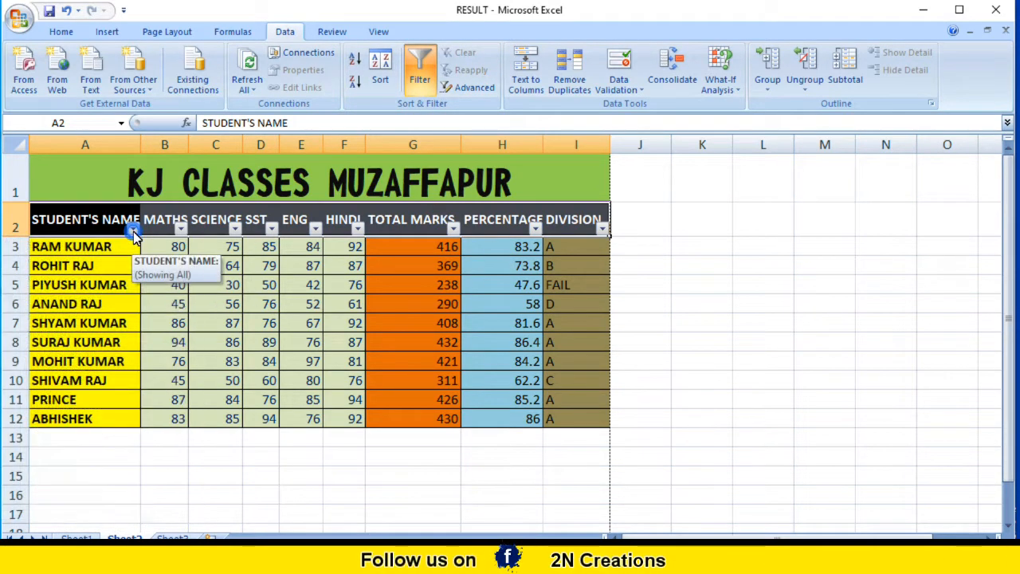
{"action": "left_click", "coordinate": [184, 231]}
{"action": "left_click", "coordinate": [94, 230]}
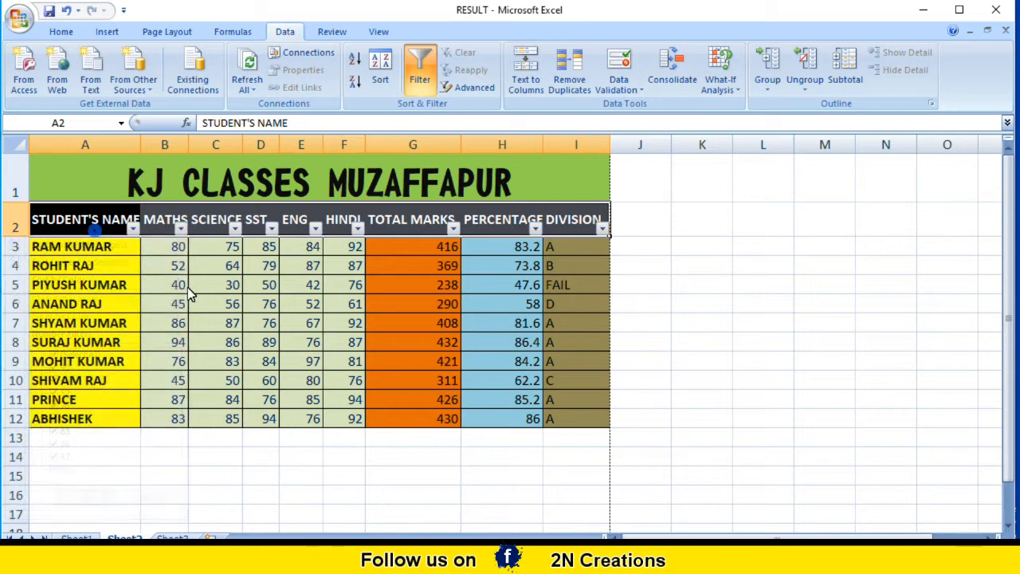
{"action": "left_click", "coordinate": [209, 307]}
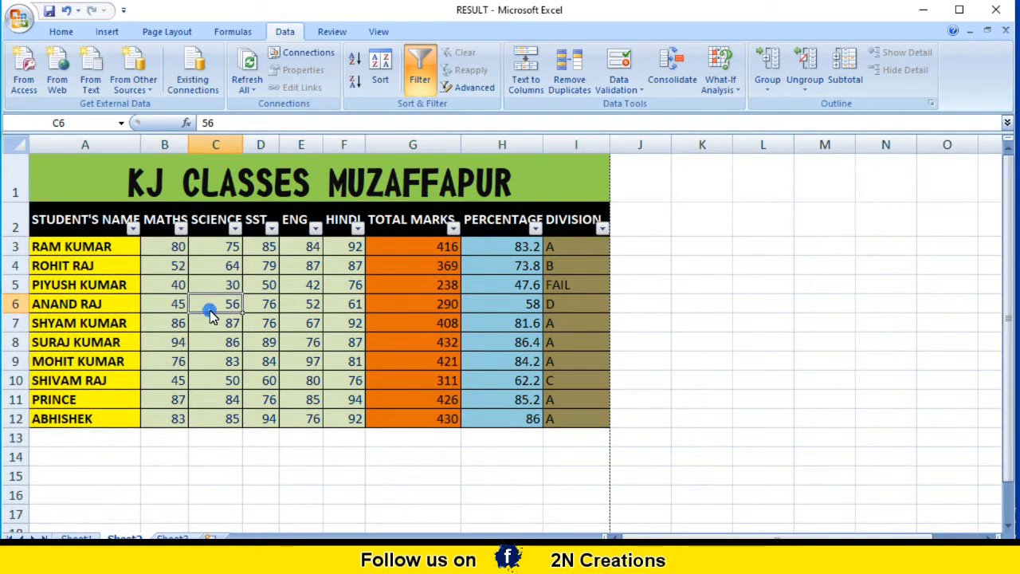
{"action": "left_click", "coordinate": [133, 228]}
{"action": "left_click", "coordinate": [181, 229]}
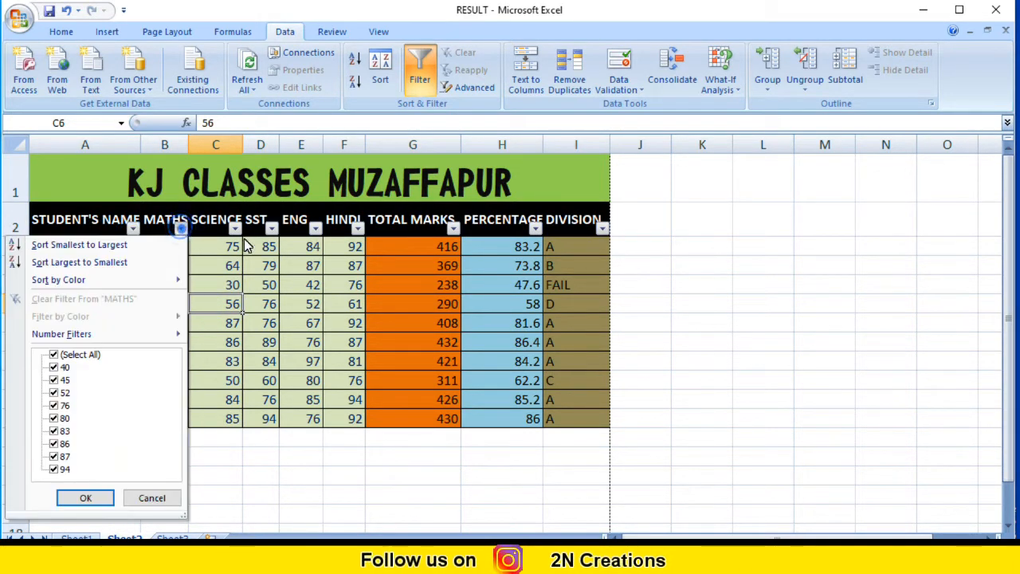
{"action": "left_click", "coordinate": [236, 231]}
{"action": "left_click", "coordinate": [272, 229]}
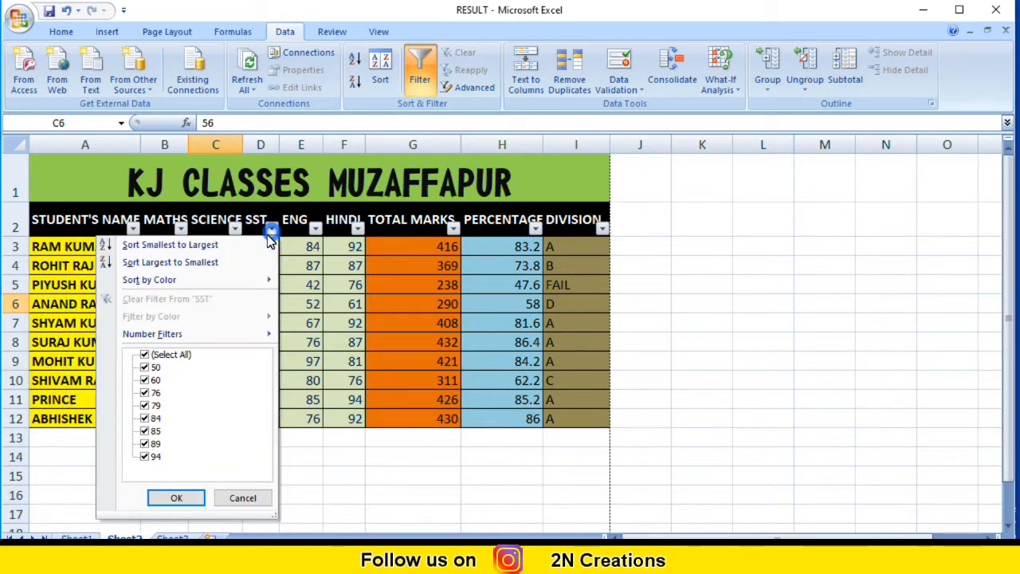
{"action": "left_click", "coordinate": [181, 230]}
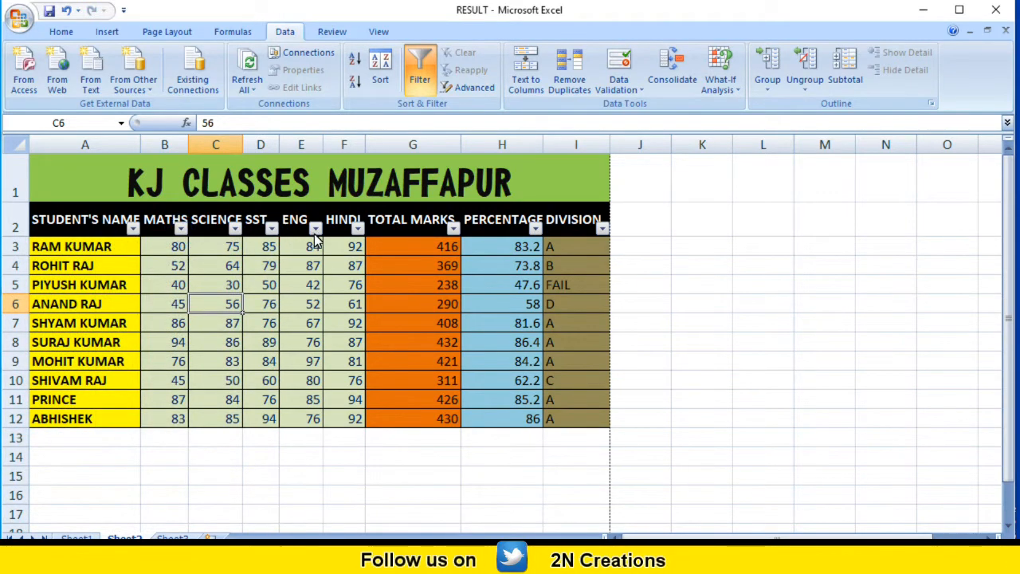
{"action": "left_click", "coordinate": [315, 229]}
{"action": "left_click", "coordinate": [358, 229]}
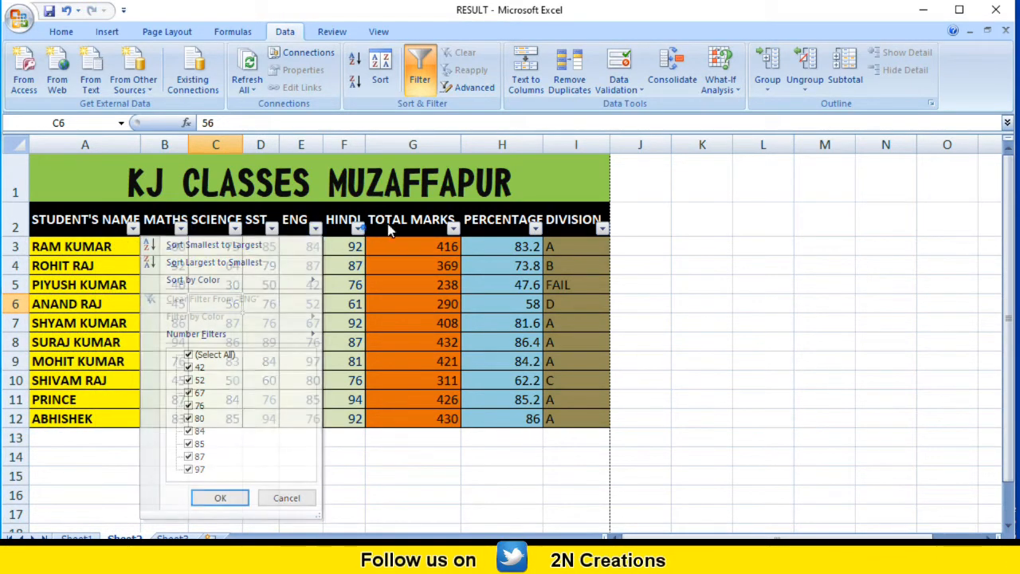
{"action": "left_click", "coordinate": [452, 230]}
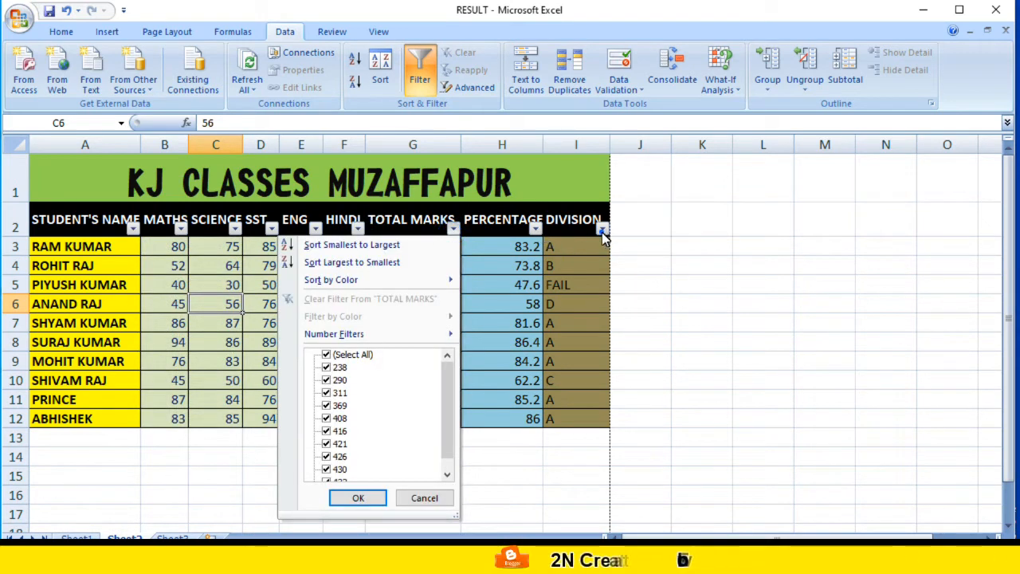
{"action": "left_click", "coordinate": [602, 231]}
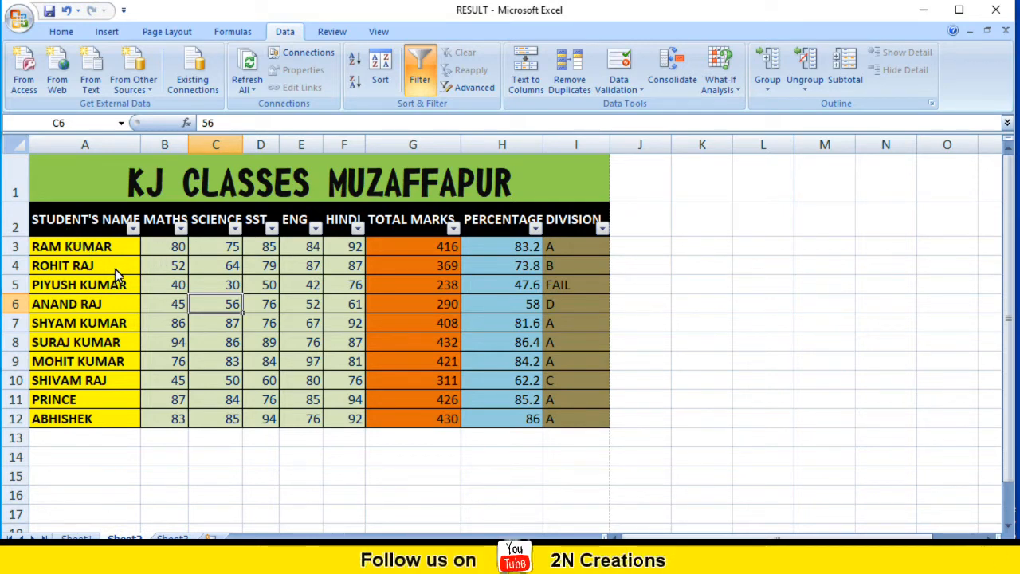
Filter the STUDENT'S NAME column to show only the first two students in its alphabetical value list
{"action": "left_click", "coordinate": [133, 229]}
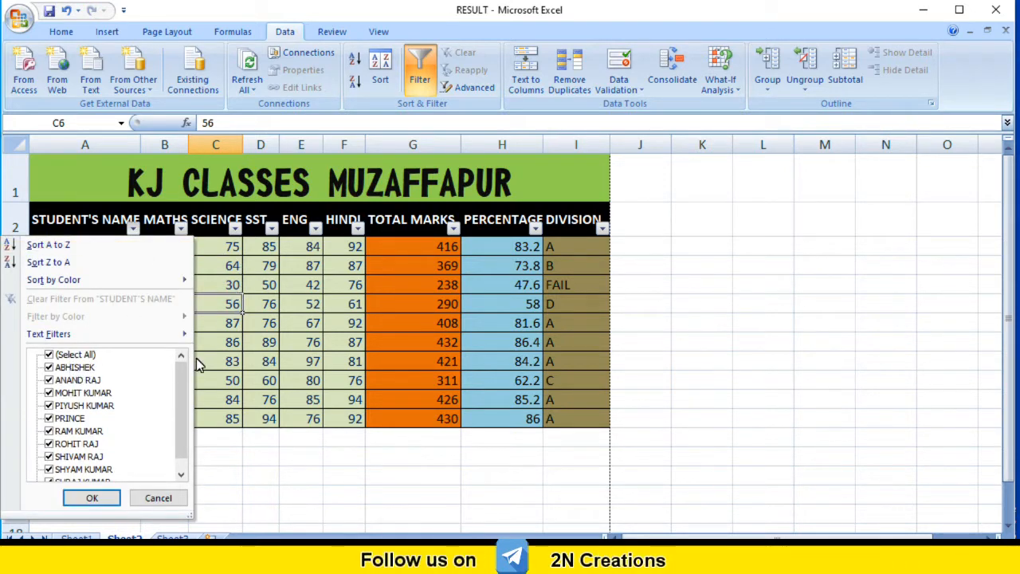
{"action": "left_click", "coordinate": [76, 356]}
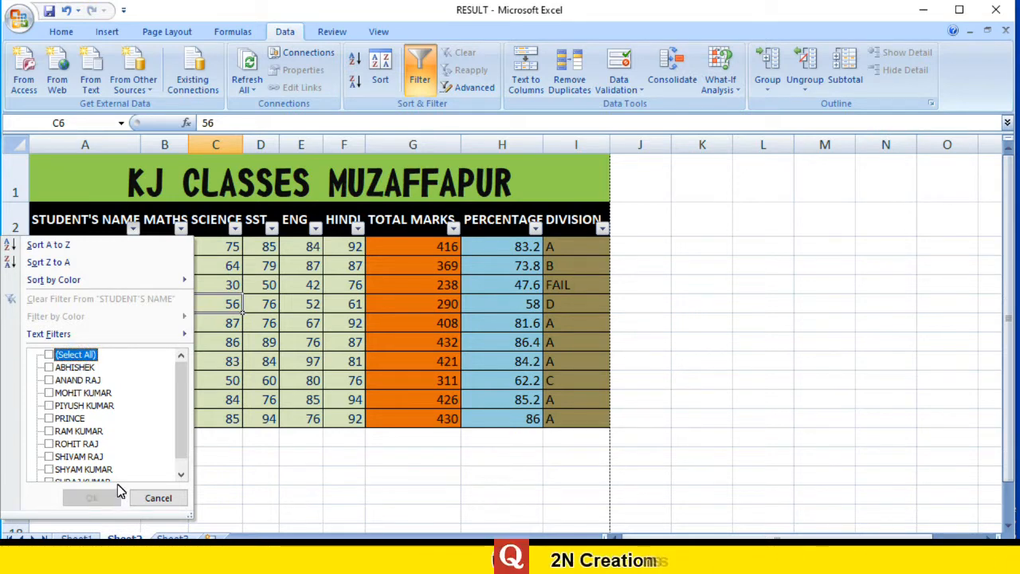
{"action": "left_click", "coordinate": [50, 368]}
{"action": "left_click", "coordinate": [49, 382]}
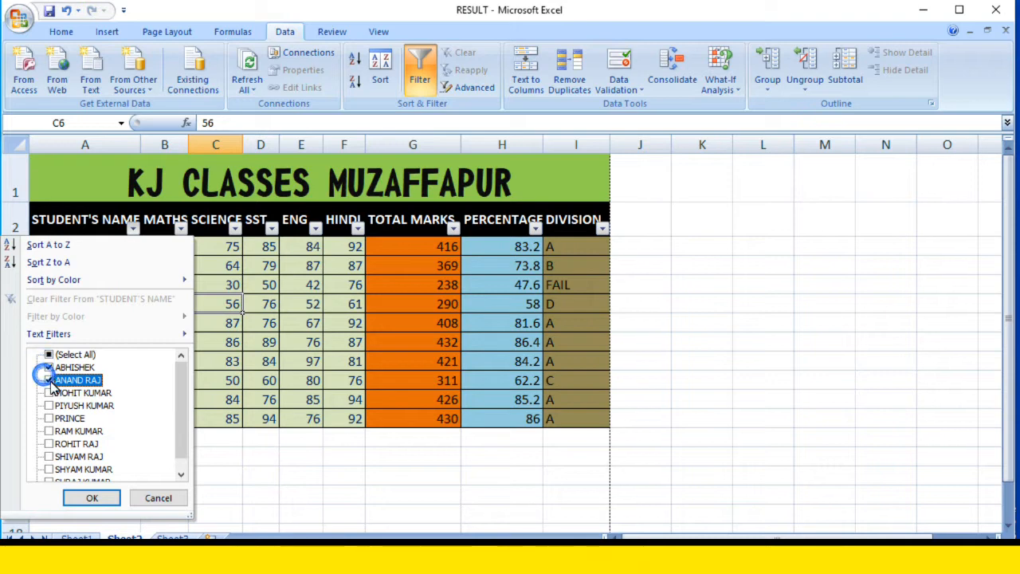
{"action": "left_click", "coordinate": [93, 499]}
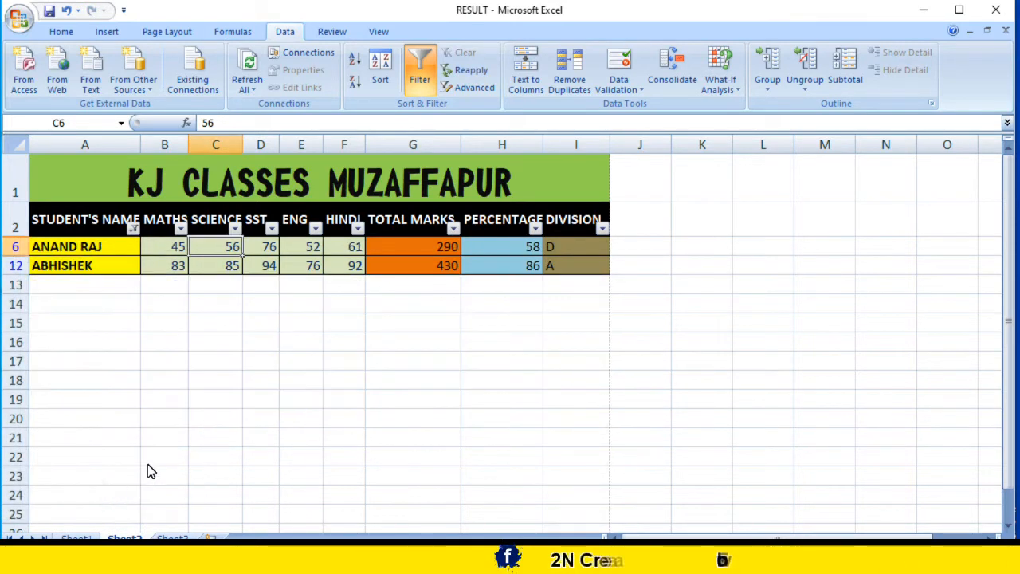
{"action": "left_click", "coordinate": [148, 360]}
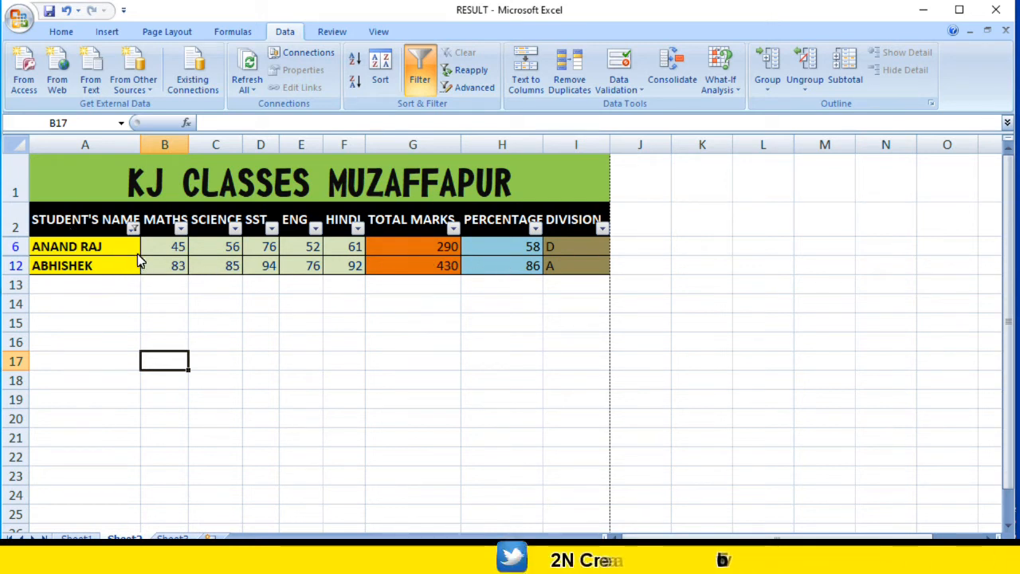
{"action": "mouse_move", "coordinate": [138, 239]}
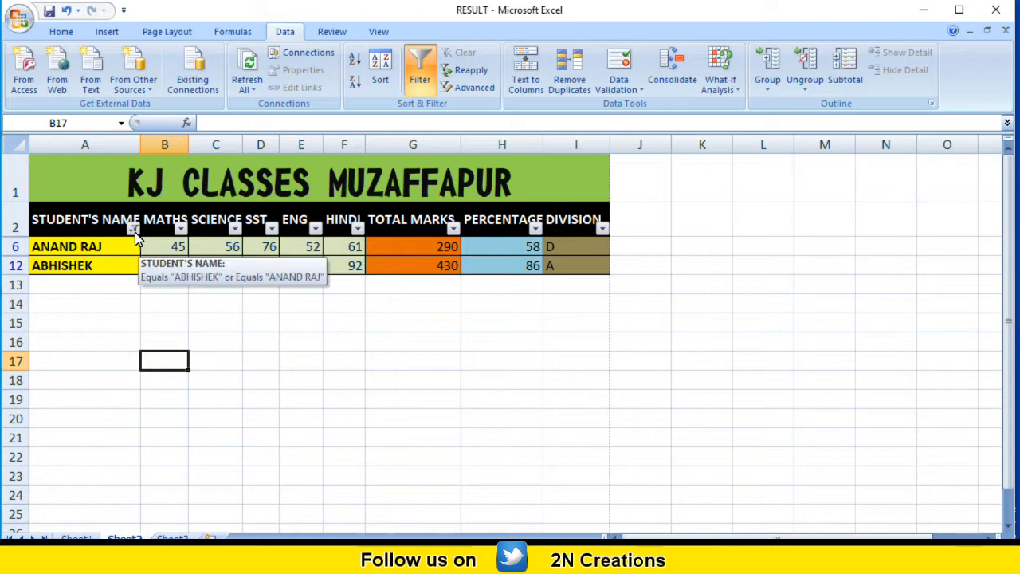
Open the print preview of the filtered result sheet and zoom in to inspect the table
{"action": "left_click", "coordinate": [20, 17]}
{"action": "mouse_move", "coordinate": [80, 200]}
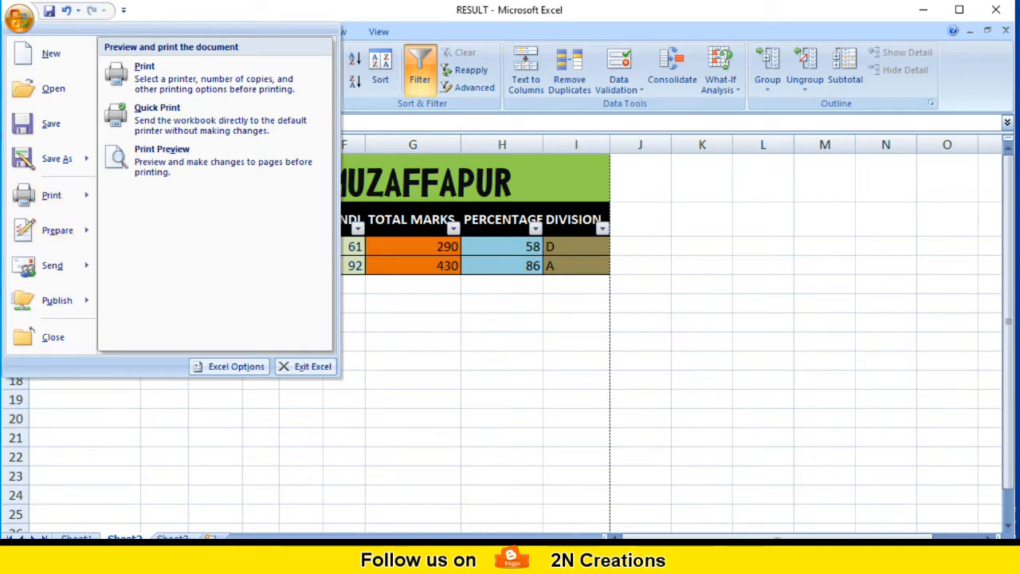
{"action": "left_click", "coordinate": [23, 19]}
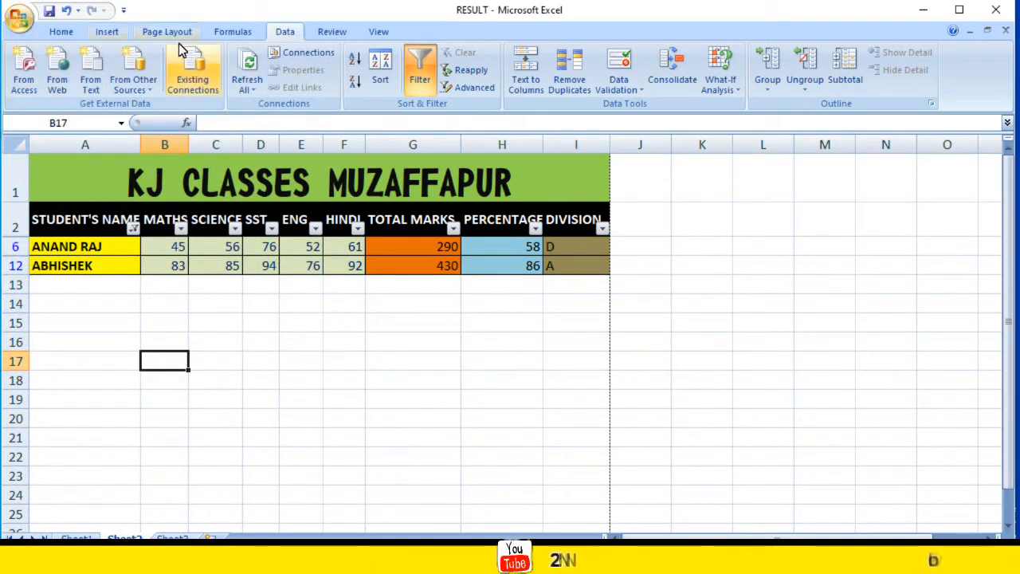
{"action": "left_click", "coordinate": [19, 18]}
{"action": "mouse_move", "coordinate": [88, 200]}
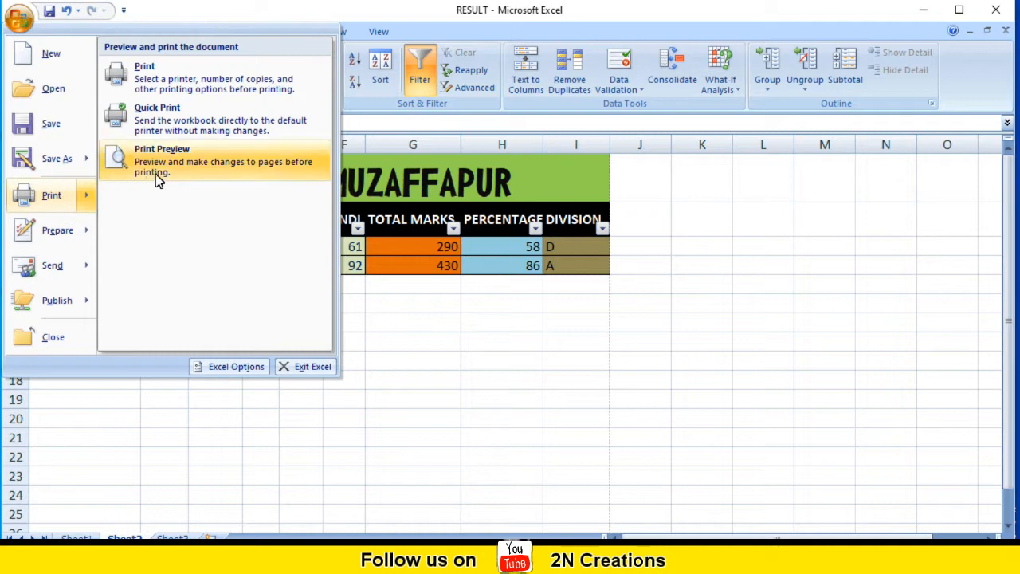
{"action": "left_click", "coordinate": [184, 159]}
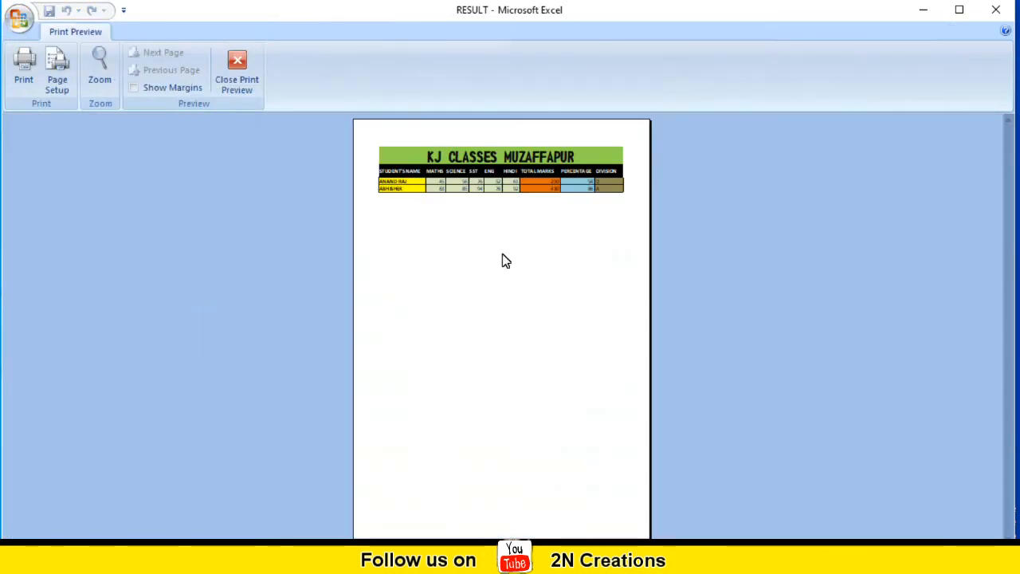
{"action": "left_click", "coordinate": [100, 67]}
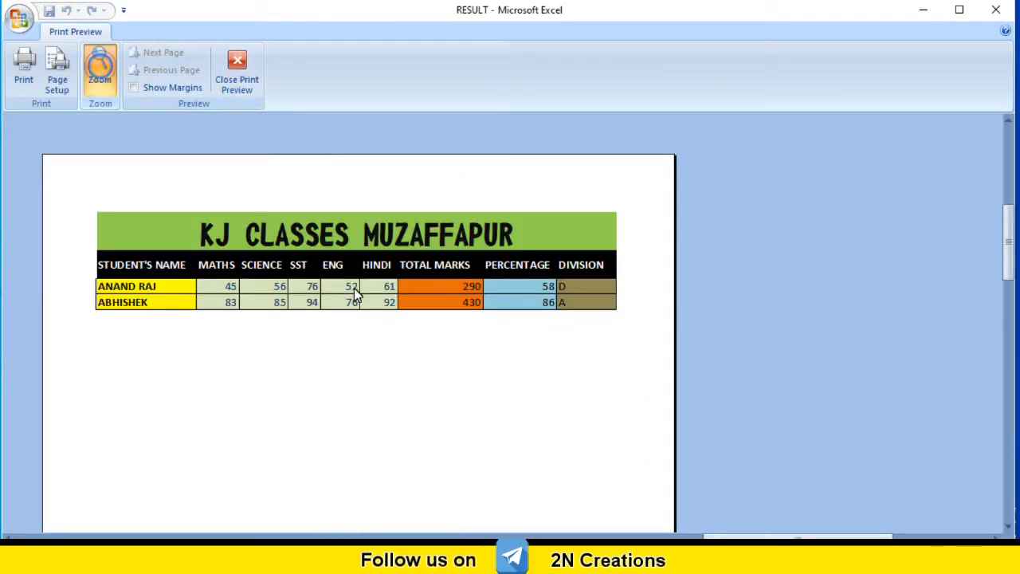
{"action": "left_click_drag", "start_coordinate": [1009, 259], "coordinate": [1009, 275]}
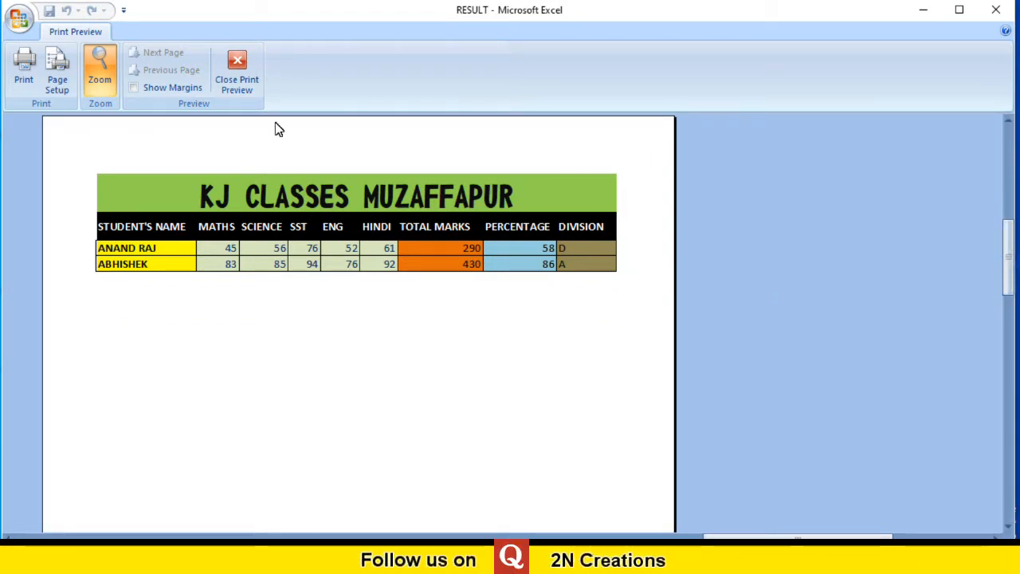
Leave the print preview and filter the STUDENT'S NAME column to only the first, third, fourth, fifth and sixth names in its value list
{"action": "left_click", "coordinate": [233, 80]}
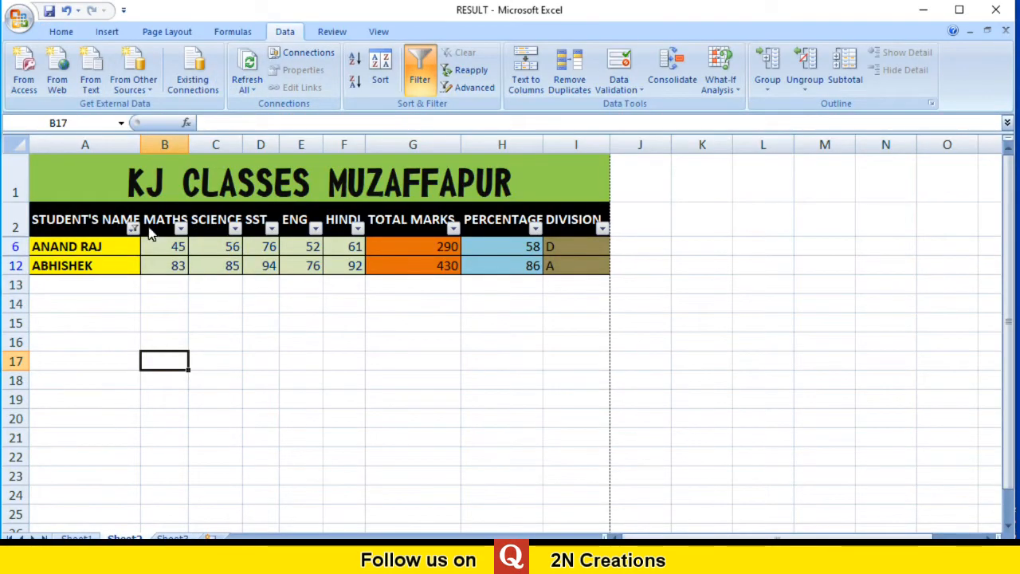
{"action": "left_click", "coordinate": [132, 229]}
{"action": "left_click", "coordinate": [68, 359]}
{"action": "left_click", "coordinate": [75, 363]}
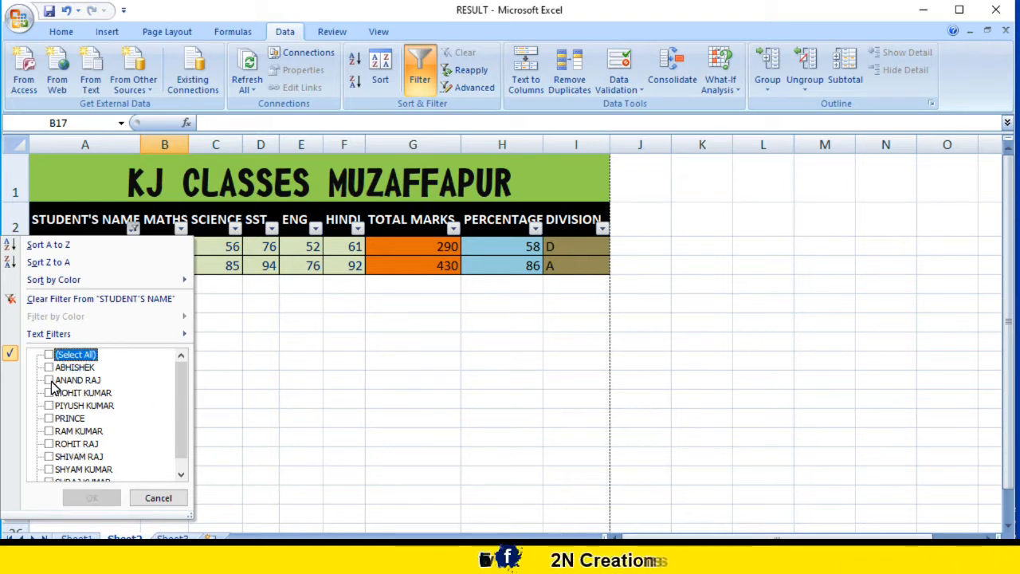
{"action": "left_click", "coordinate": [48, 368]}
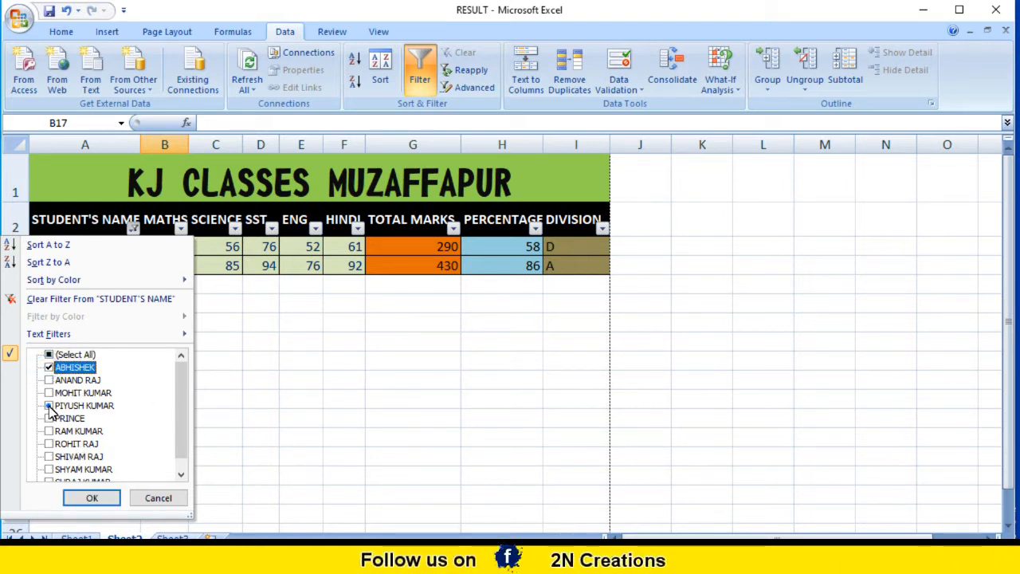
{"action": "left_click", "coordinate": [49, 406]}
{"action": "left_click", "coordinate": [48, 394]}
{"action": "left_click", "coordinate": [49, 419]}
{"action": "left_click", "coordinate": [48, 432]}
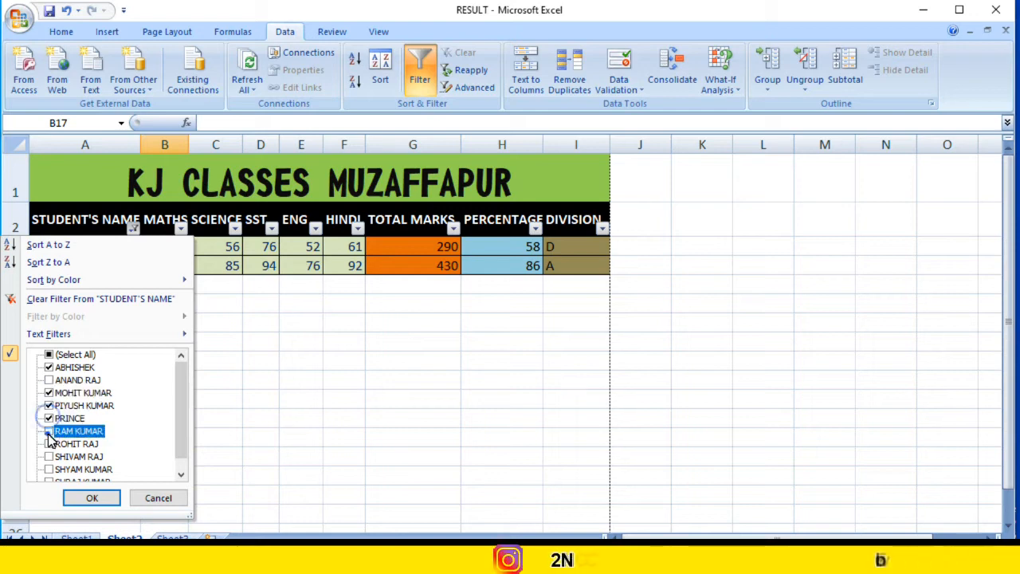
{"action": "left_click", "coordinate": [104, 500]}
{"action": "left_click", "coordinate": [213, 383]}
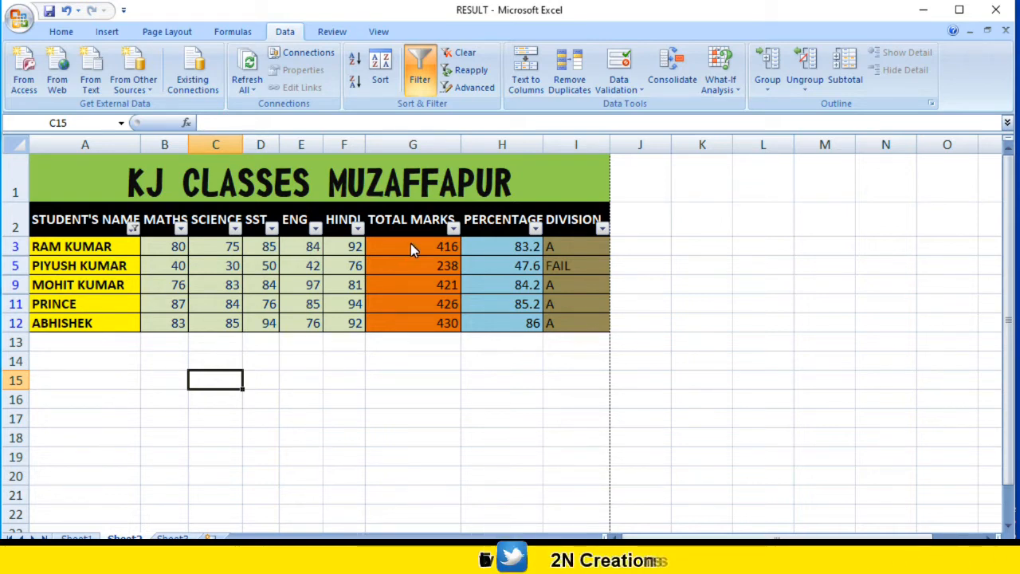
Check in print preview how the rows filtered by student name print, then return to the sheet
{"action": "left_click", "coordinate": [19, 18]}
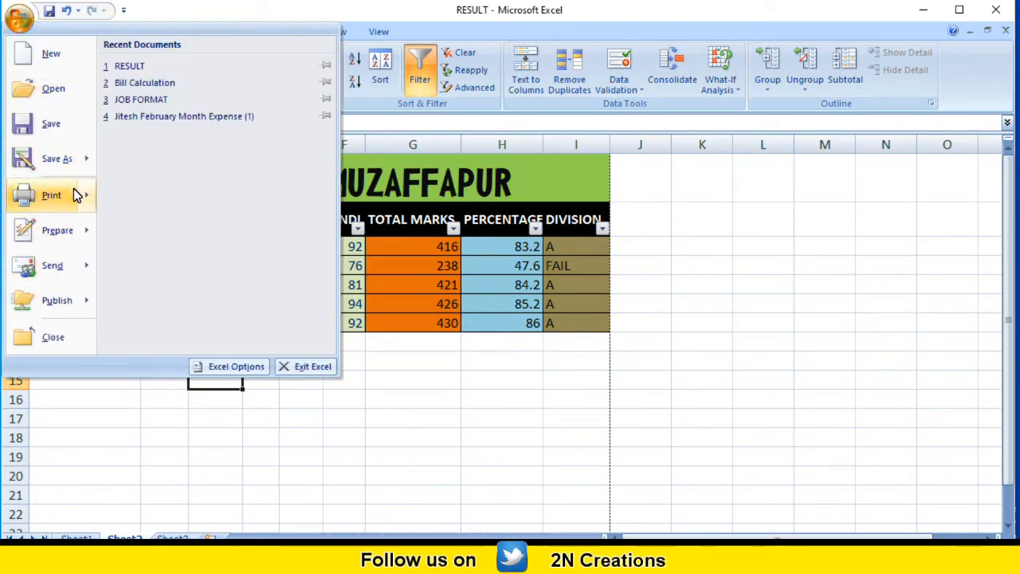
{"action": "mouse_move", "coordinate": [73, 195]}
{"action": "left_click", "coordinate": [139, 169]}
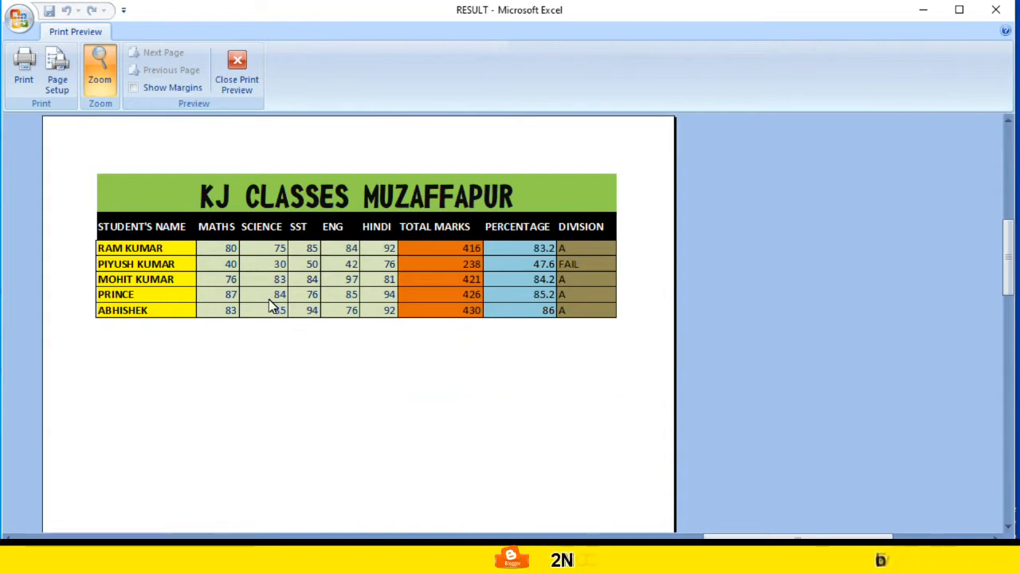
{"action": "left_click", "coordinate": [247, 73]}
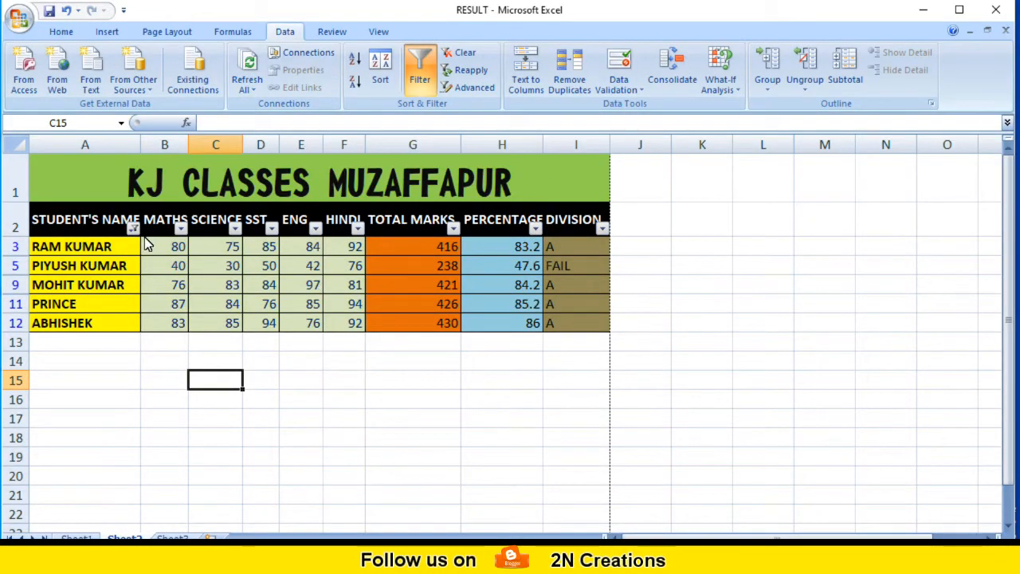
Reselect all values in the STUDENT'S NAME filter to show every student row again
{"action": "left_click", "coordinate": [132, 229]}
{"action": "left_click", "coordinate": [75, 354]}
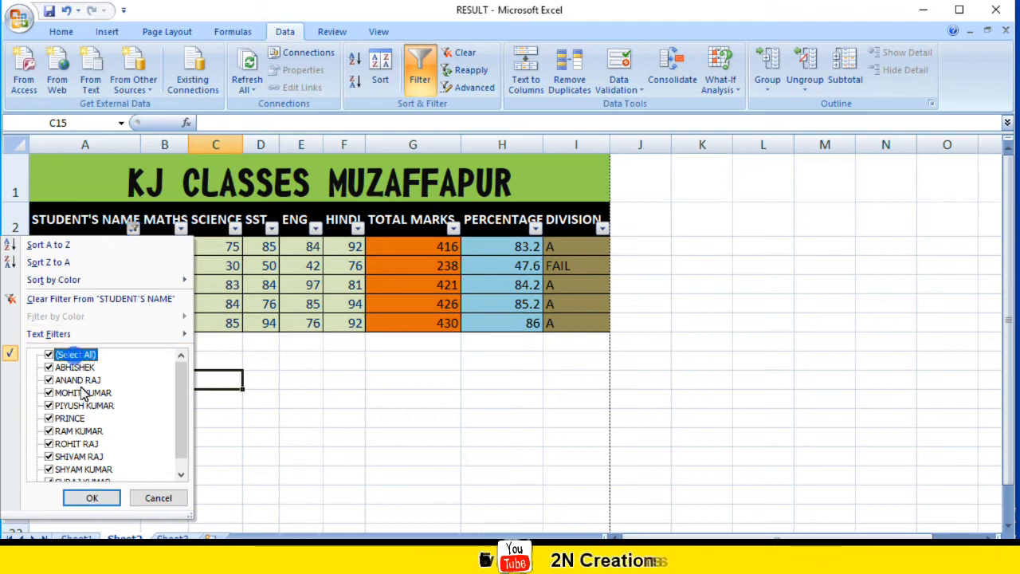
{"action": "left_click", "coordinate": [94, 500]}
{"action": "left_click", "coordinate": [213, 435]}
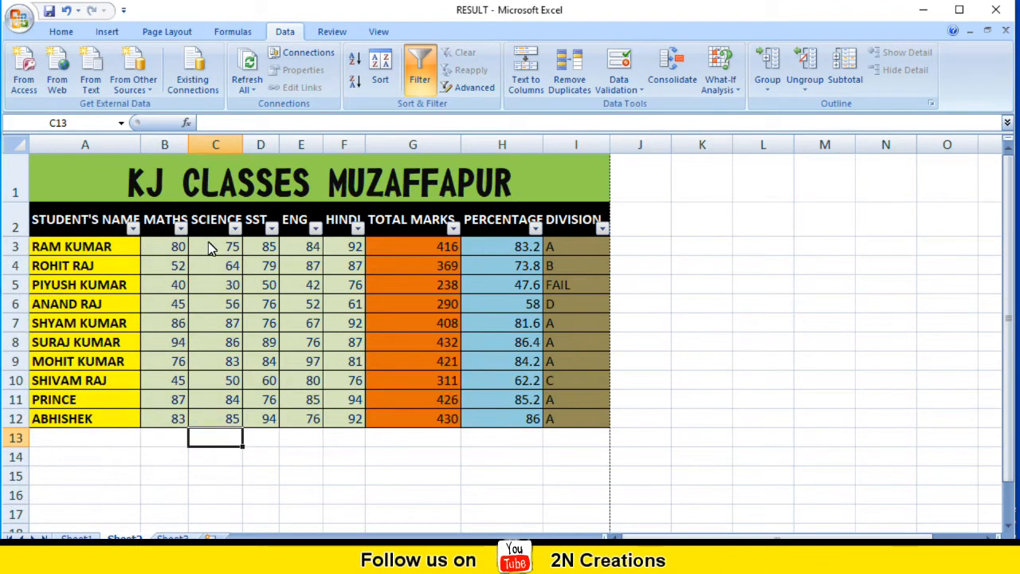
Filter the TOTAL MARKS column to show only the values 408, 416, 421, 426, 430 and 432
{"action": "left_click", "coordinate": [181, 229]}
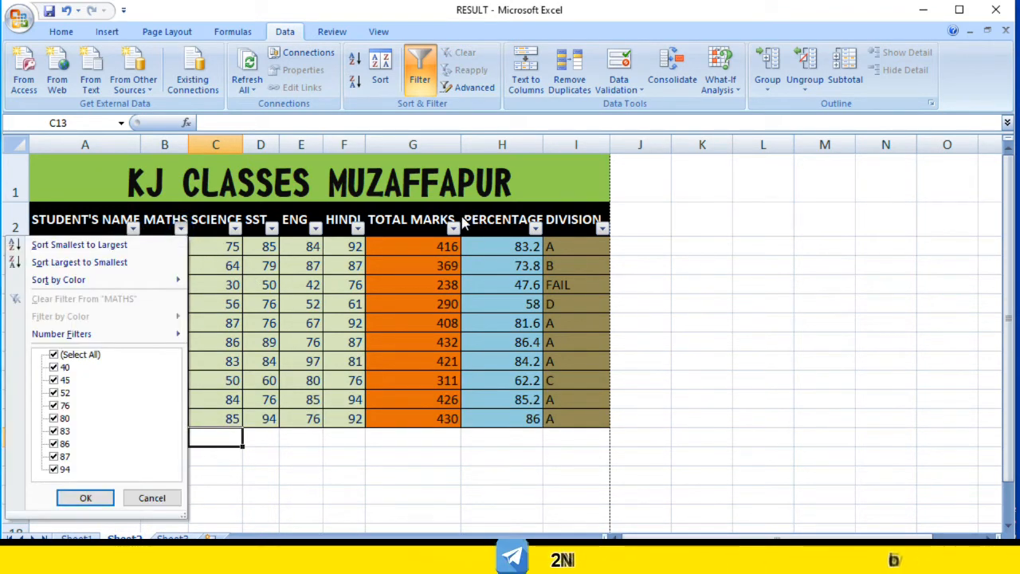
{"action": "left_click", "coordinate": [451, 230]}
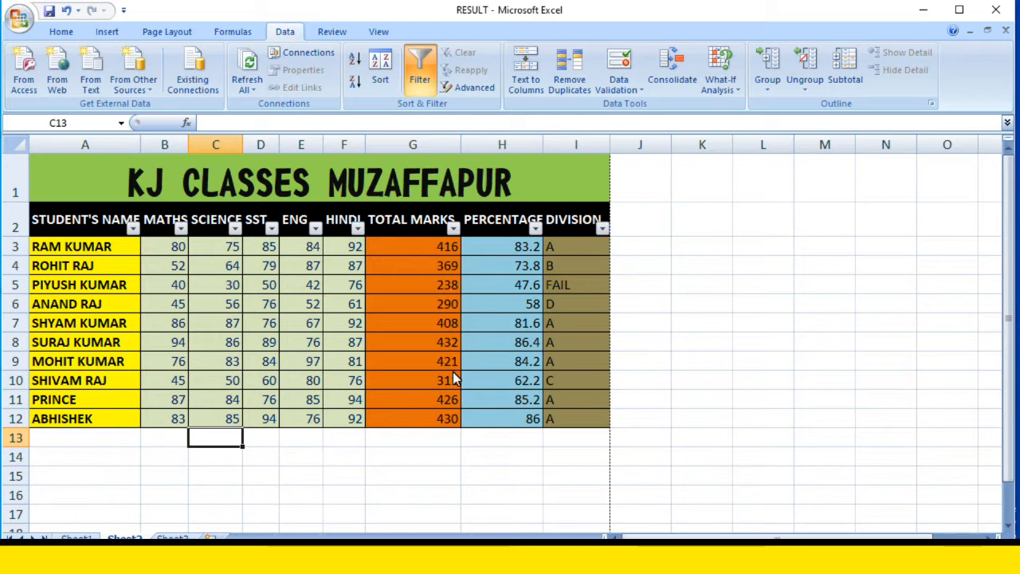
{"action": "left_click", "coordinate": [452, 229]}
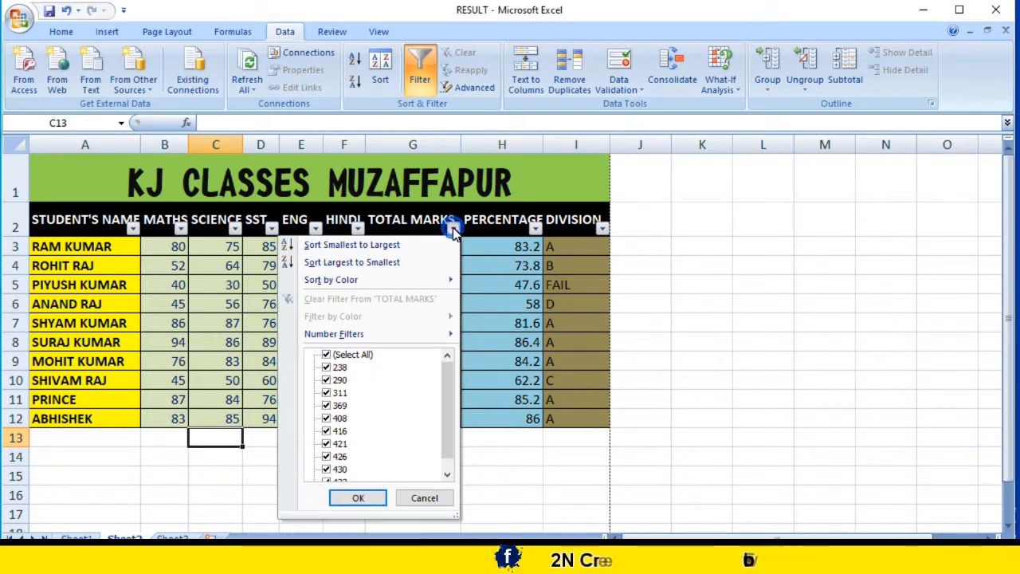
{"action": "left_click_drag", "start_coordinate": [451, 393], "coordinate": [451, 407]}
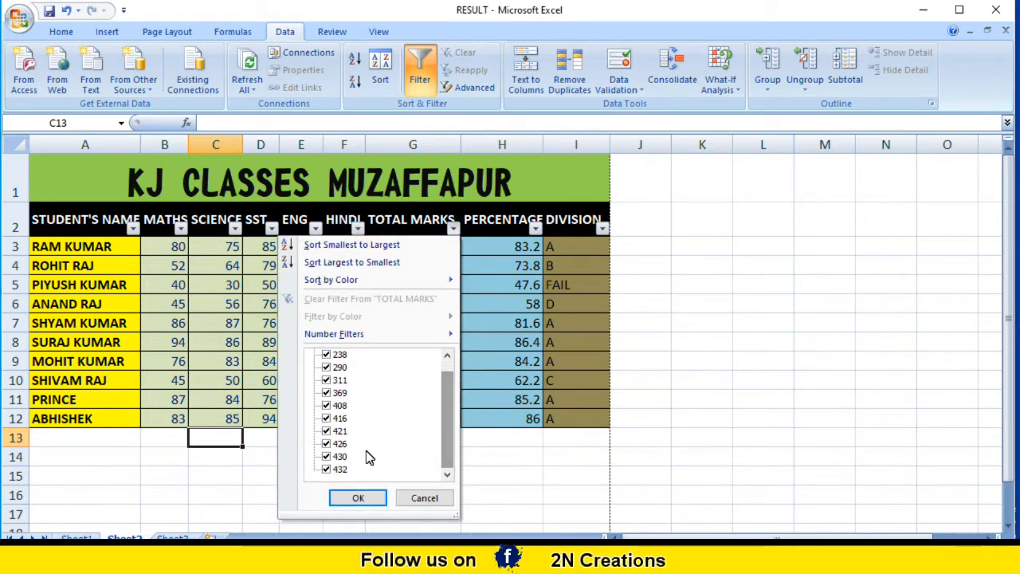
{"action": "left_click_drag", "start_coordinate": [446, 426], "coordinate": [447, 408]}
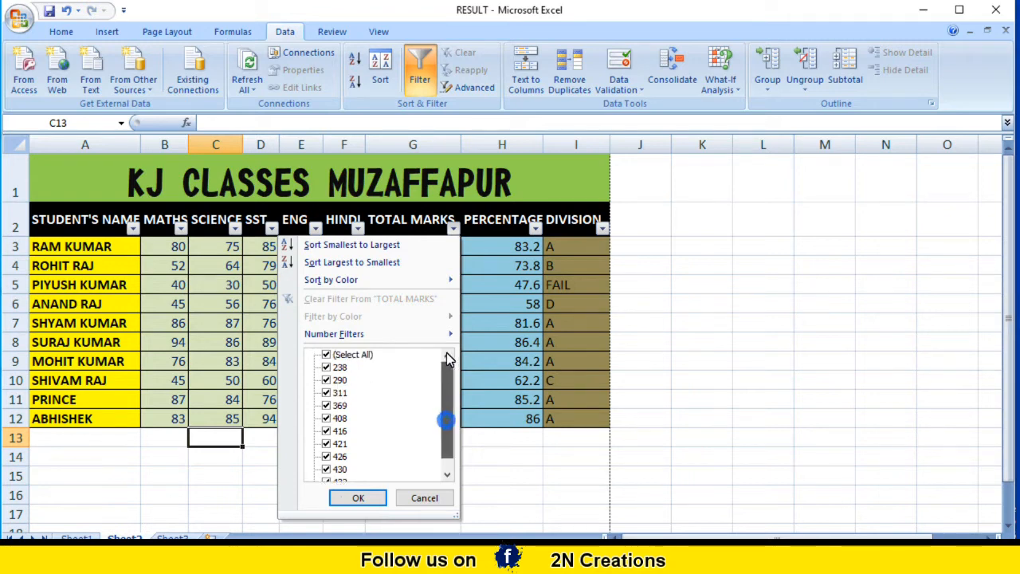
{"action": "left_click", "coordinate": [353, 355]}
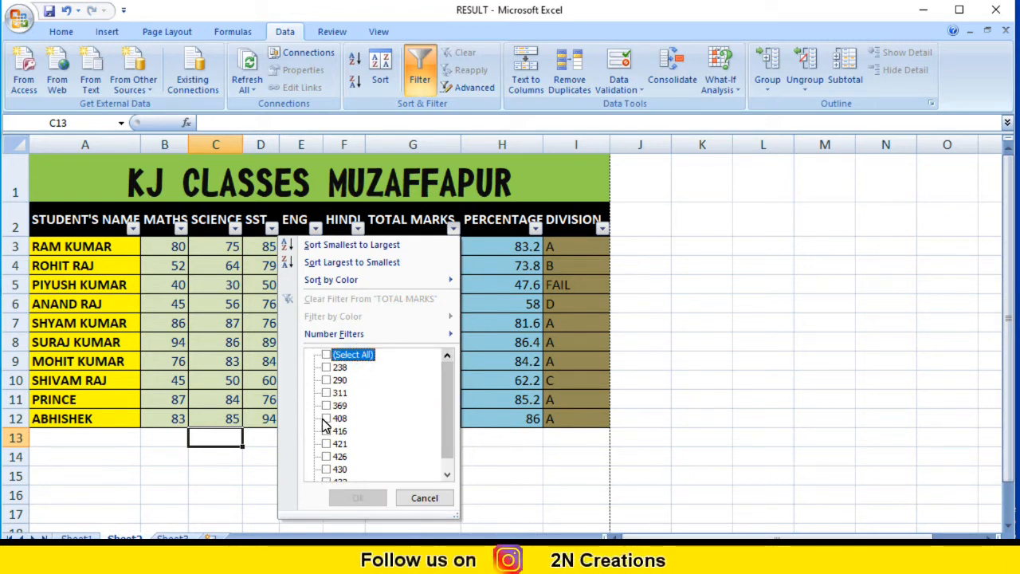
{"action": "left_click", "coordinate": [327, 419]}
{"action": "left_click", "coordinate": [327, 432]}
{"action": "left_click", "coordinate": [327, 444]}
{"action": "left_click", "coordinate": [327, 457]}
{"action": "left_click_drag", "start_coordinate": [448, 451], "coordinate": [446, 477]}
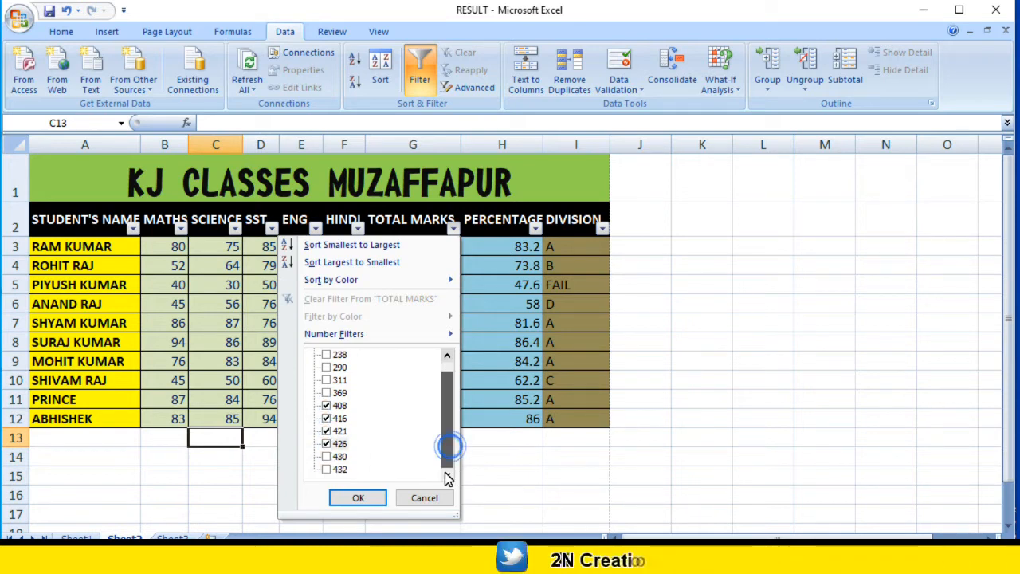
{"action": "left_click", "coordinate": [328, 470]}
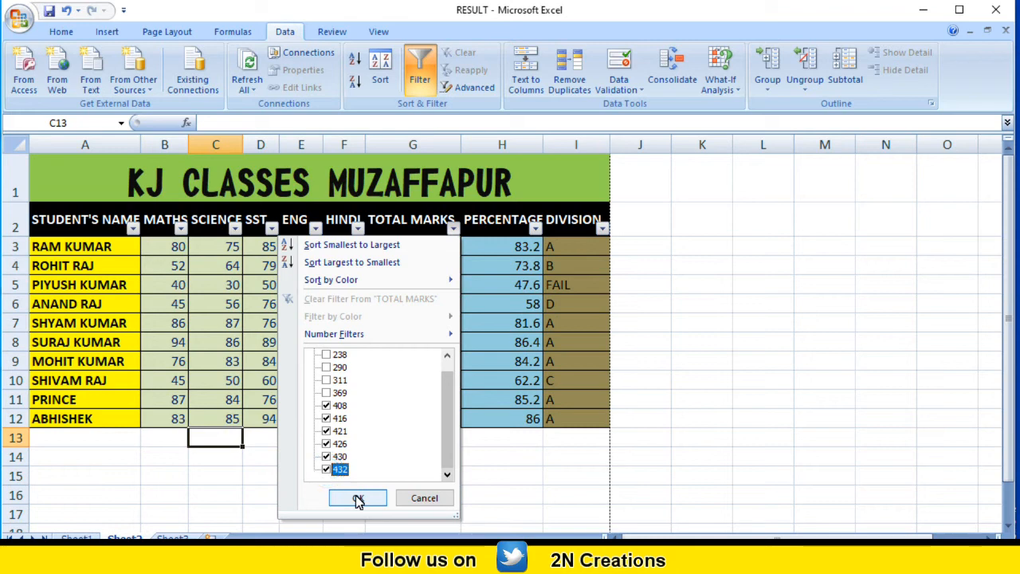
{"action": "left_click_drag", "start_coordinate": [451, 414], "coordinate": [458, 388]}
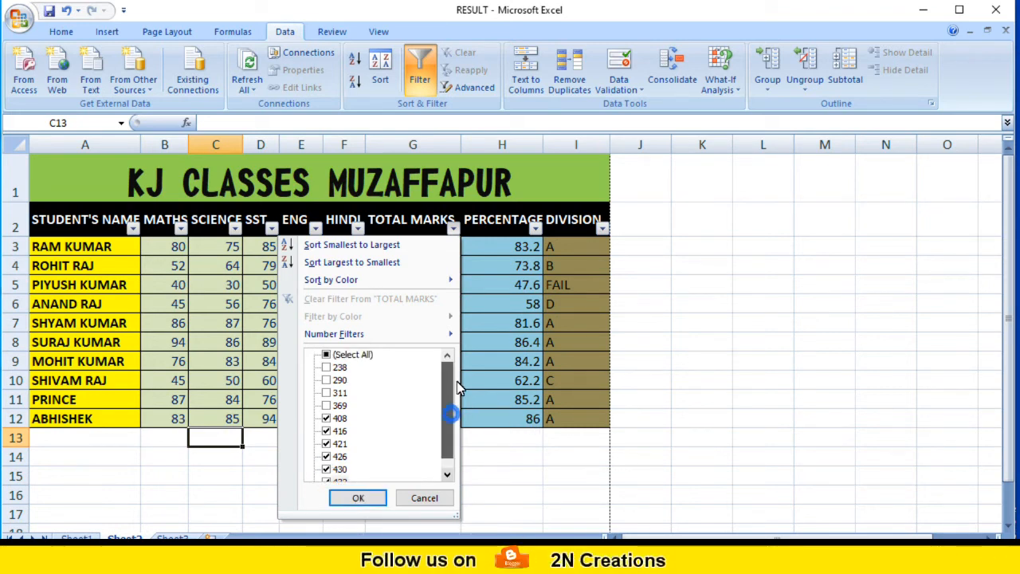
{"action": "left_click", "coordinate": [358, 497]}
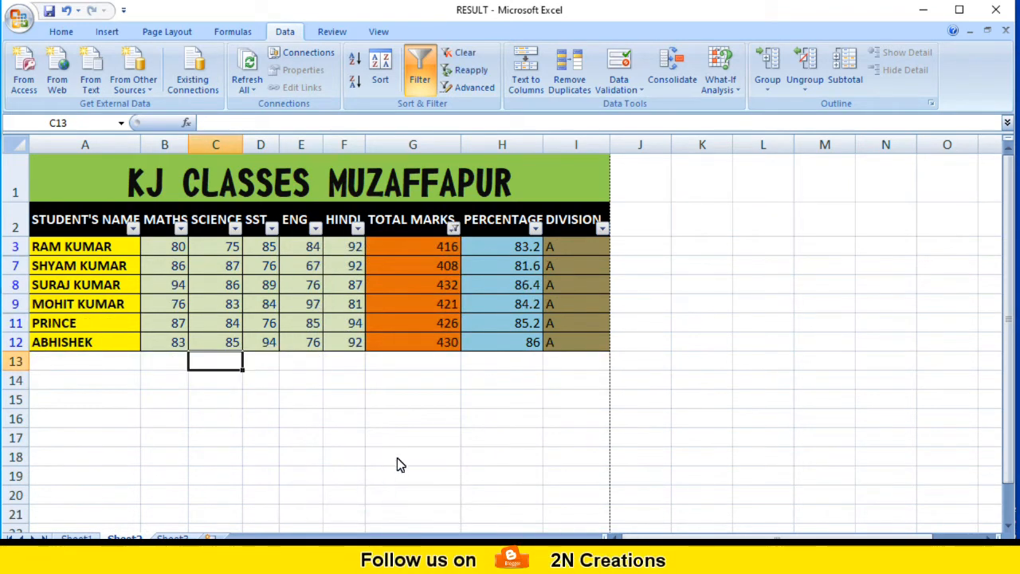
{"action": "left_click", "coordinate": [301, 438]}
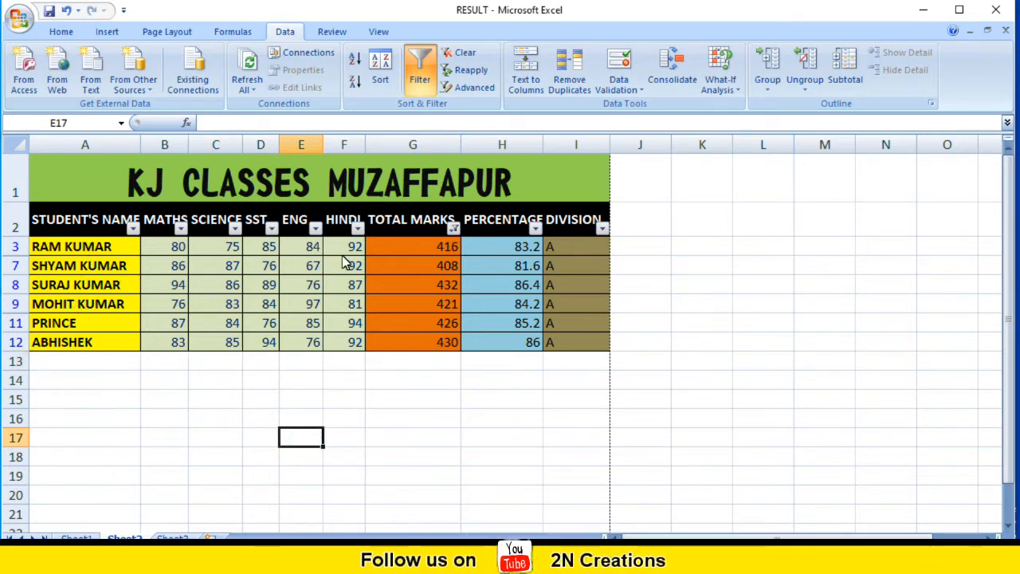
Examine the row numbers of the filtered records, selecting rows 7, 8, 11 and 12 in turn
{"action": "left_click", "coordinate": [42, 250]}
{"action": "left_click", "coordinate": [15, 266]}
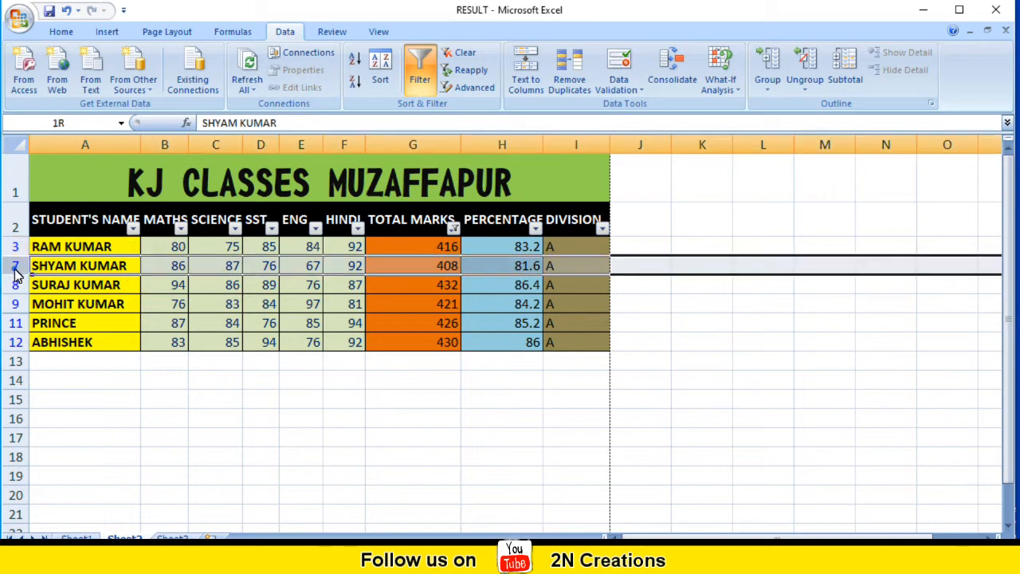
{"action": "left_click", "coordinate": [14, 287]}
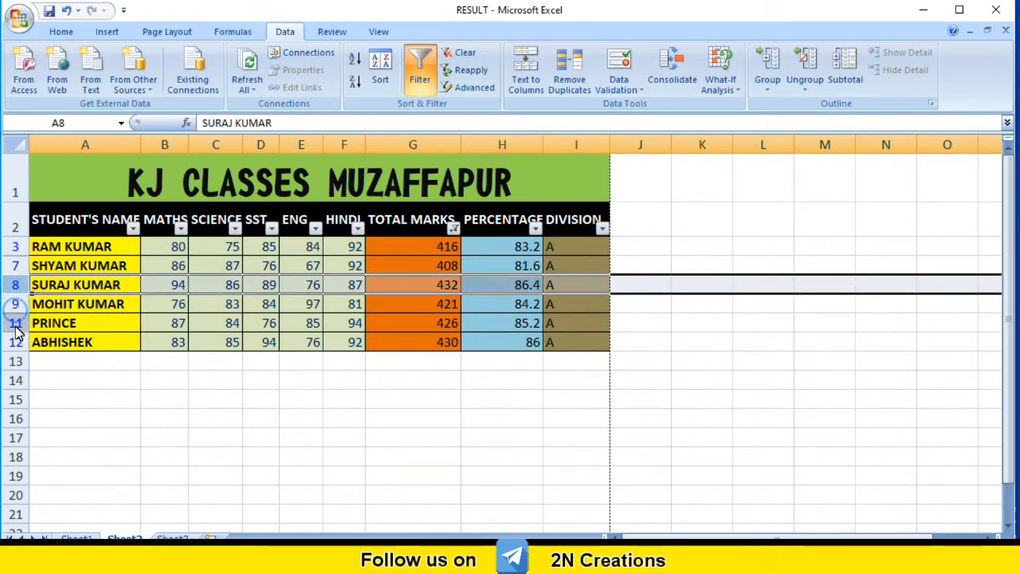
{"action": "left_click", "coordinate": [13, 323]}
{"action": "left_click", "coordinate": [15, 342]}
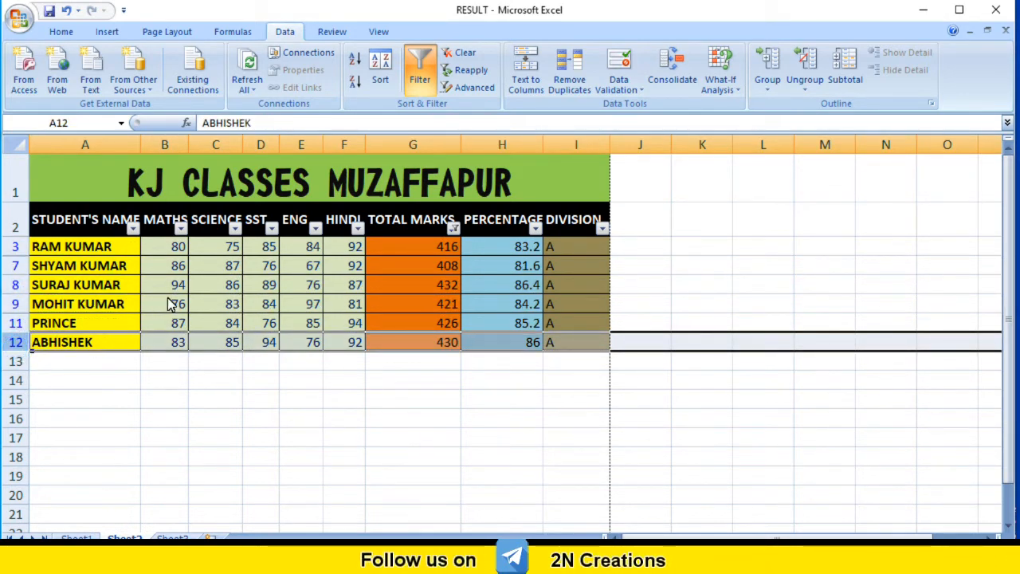
Check in print preview how the rows filtered by TOTAL MARKS print, then return to the sheet
{"action": "left_click", "coordinate": [20, 19]}
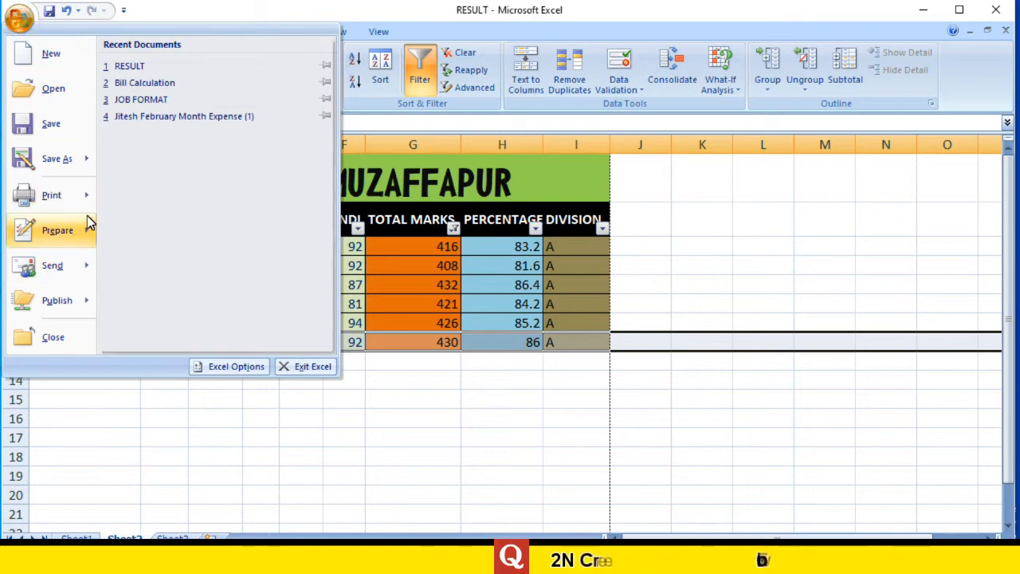
{"action": "mouse_move", "coordinate": [51, 195]}
{"action": "left_click", "coordinate": [175, 160]}
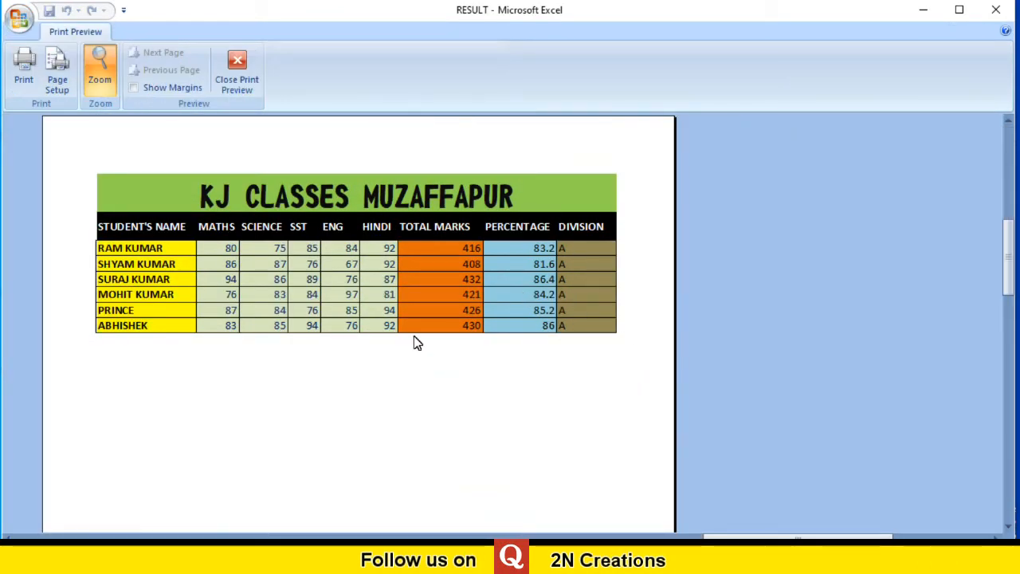
{"action": "left_click", "coordinate": [237, 72]}
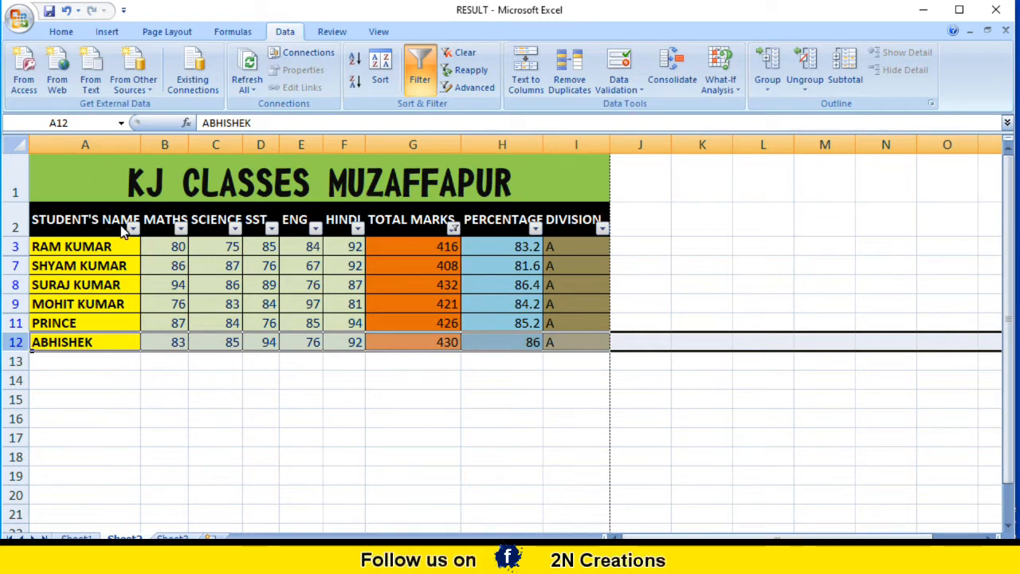
Reselect all values in the TOTAL MARKS filter and turn off filtering for the result table
{"action": "left_click", "coordinate": [453, 229]}
{"action": "left_click", "coordinate": [351, 354]}
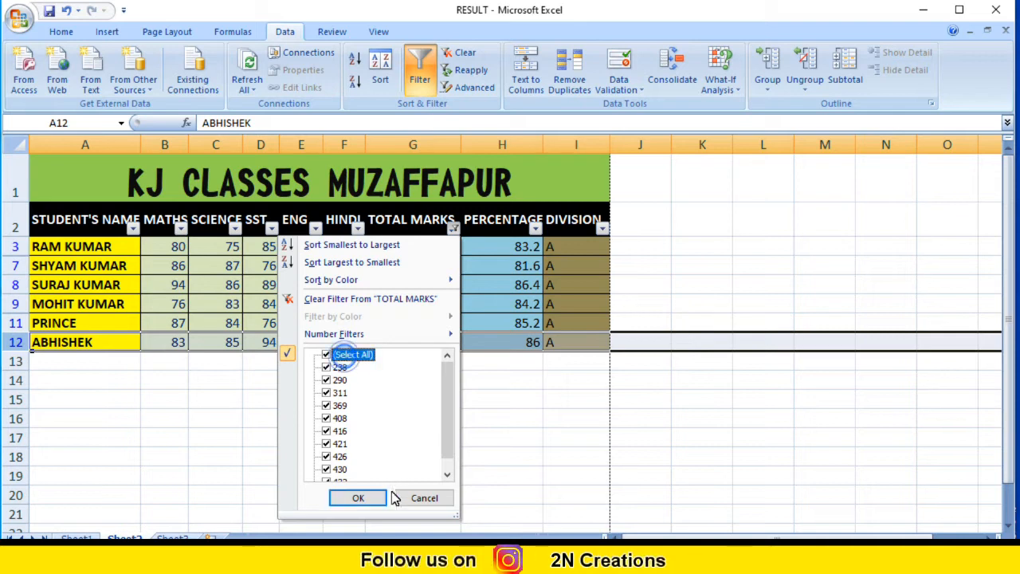
{"action": "left_click", "coordinate": [359, 497]}
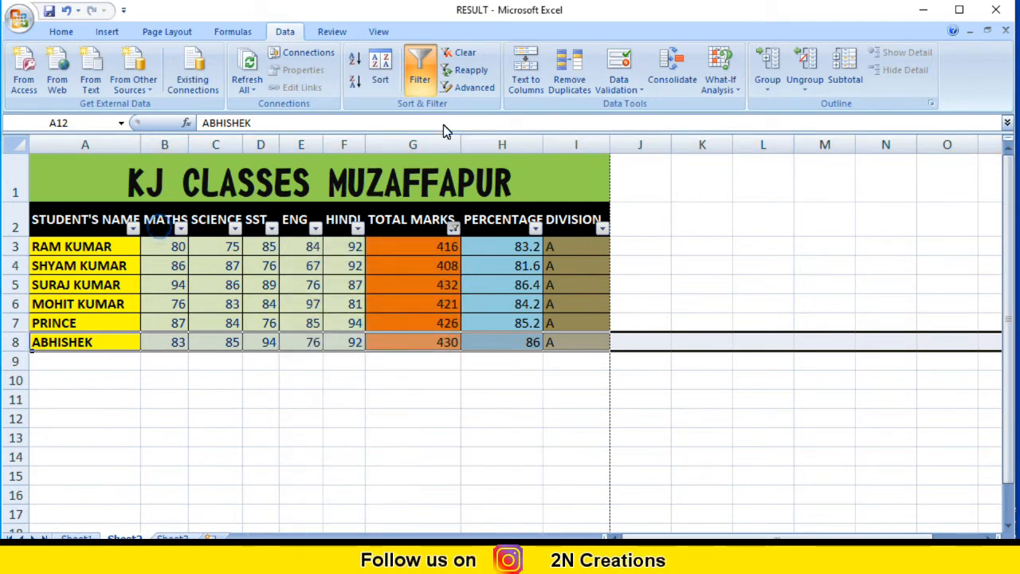
{"action": "left_click", "coordinate": [421, 80]}
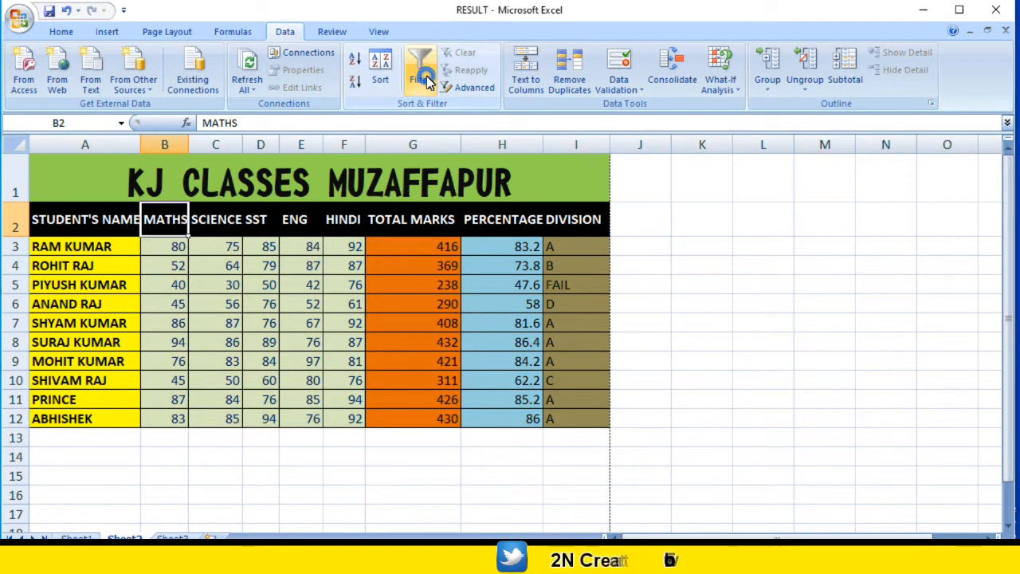
{"action": "left_click", "coordinate": [474, 355]}
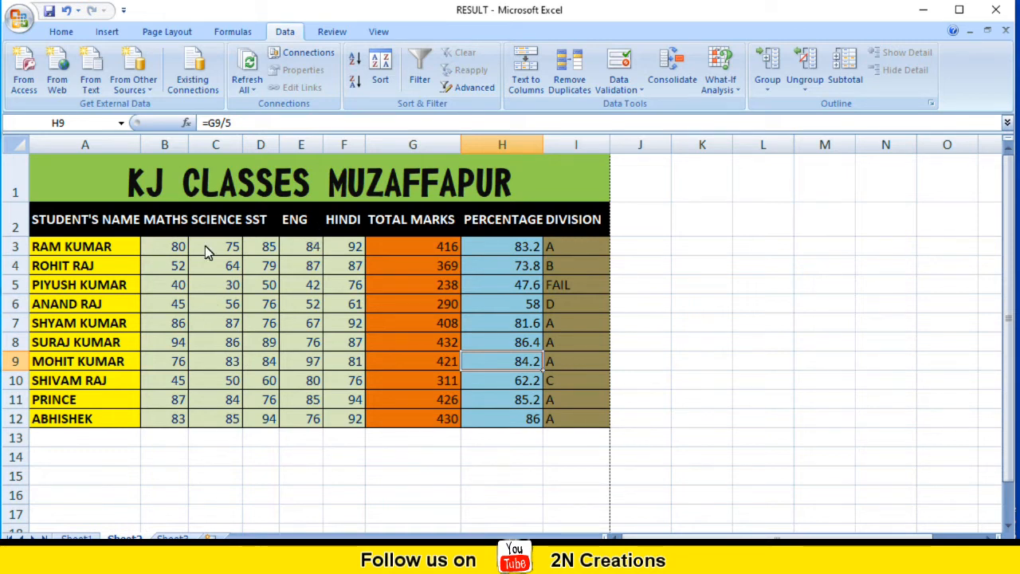
{"action": "left_click_drag", "start_coordinate": [170, 245], "coordinate": [353, 431]}
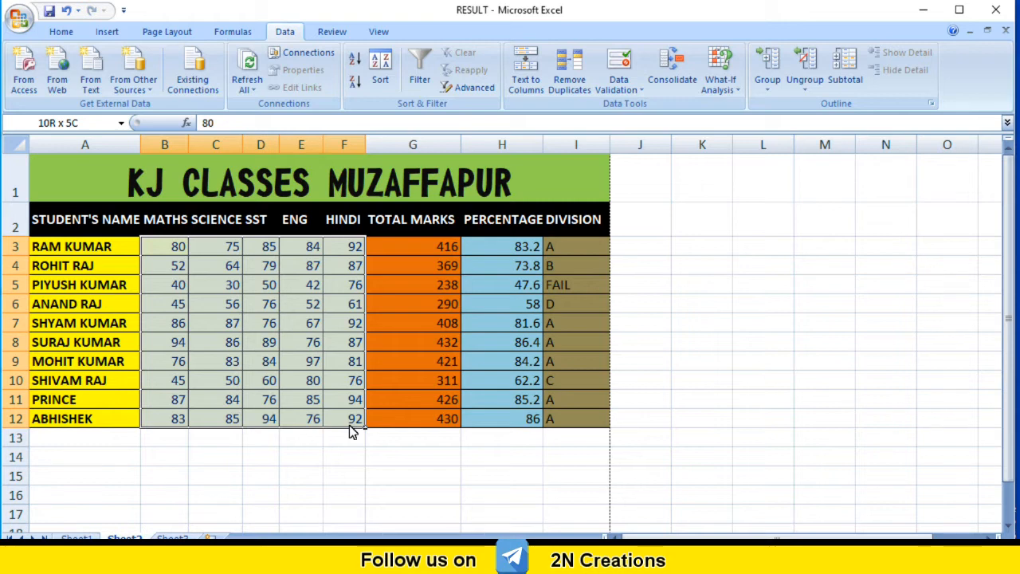
{"action": "left_click_drag", "start_coordinate": [353, 432], "coordinate": [353, 429]}
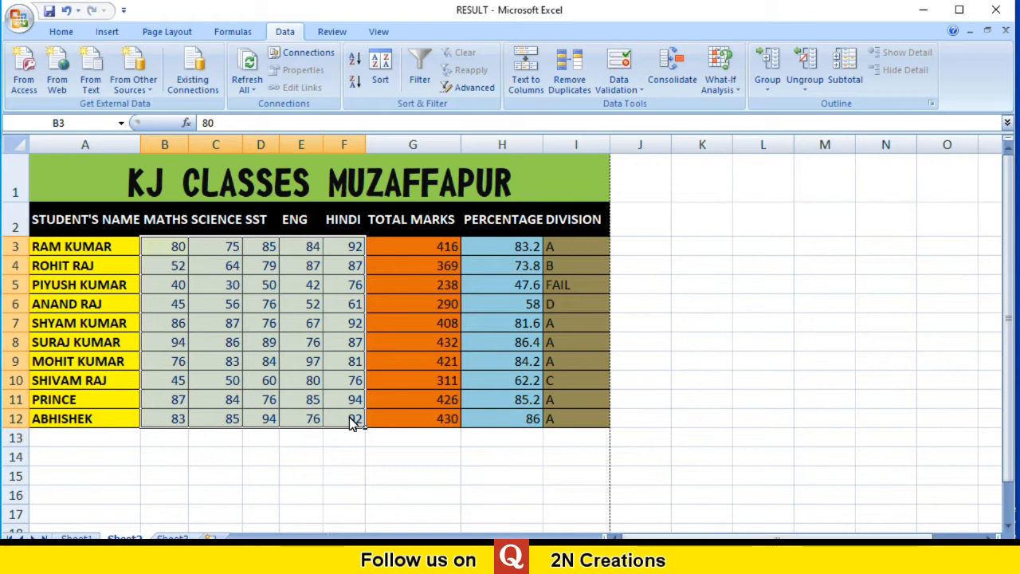
{"action": "left_click", "coordinate": [270, 326]}
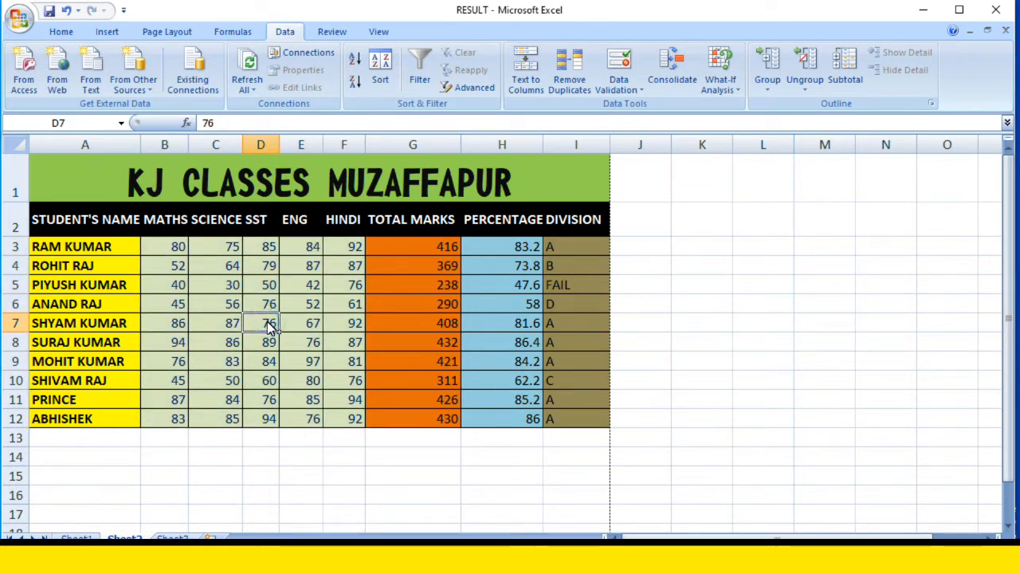
{"action": "left_click_drag", "start_coordinate": [176, 247], "coordinate": [342, 420]}
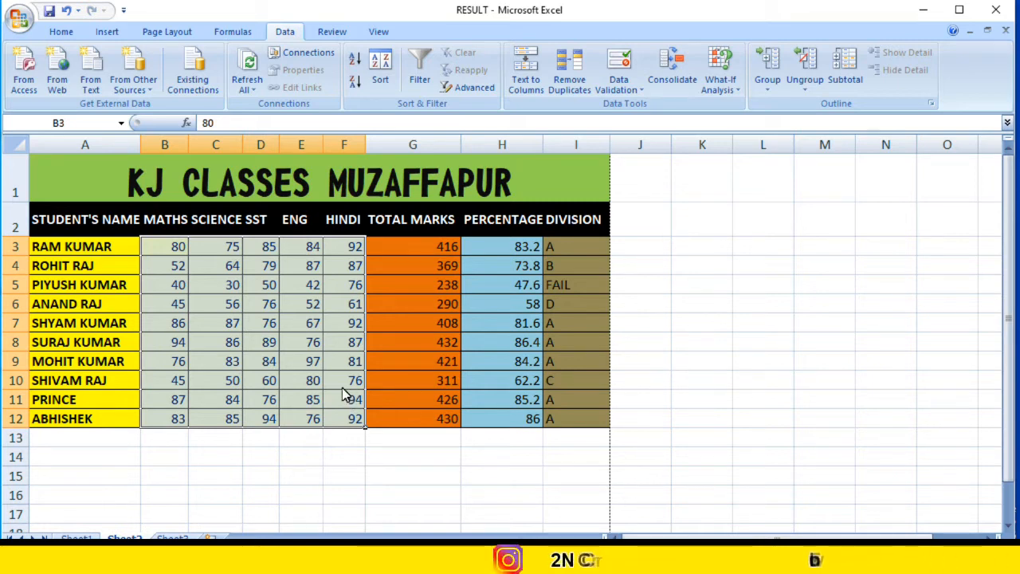
{"action": "left_click", "coordinate": [205, 266]}
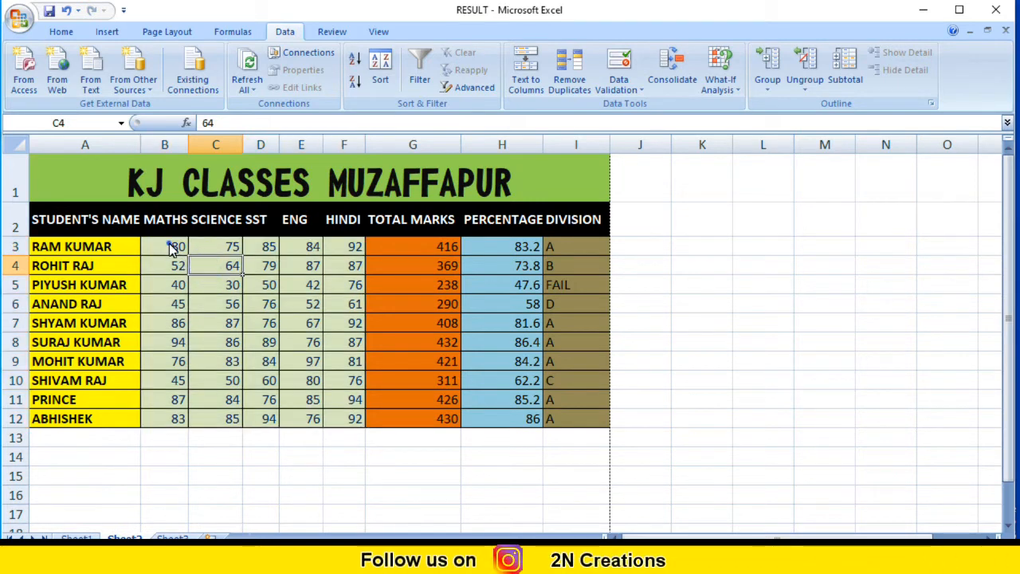
Clear all students' MATHS and SCIENCE marks in B3:C12
{"action": "left_click", "coordinate": [170, 246]}
{"action": "left_click_drag", "start_coordinate": [169, 265], "coordinate": [214, 423]}
{"action": "key", "text": "Delete"}
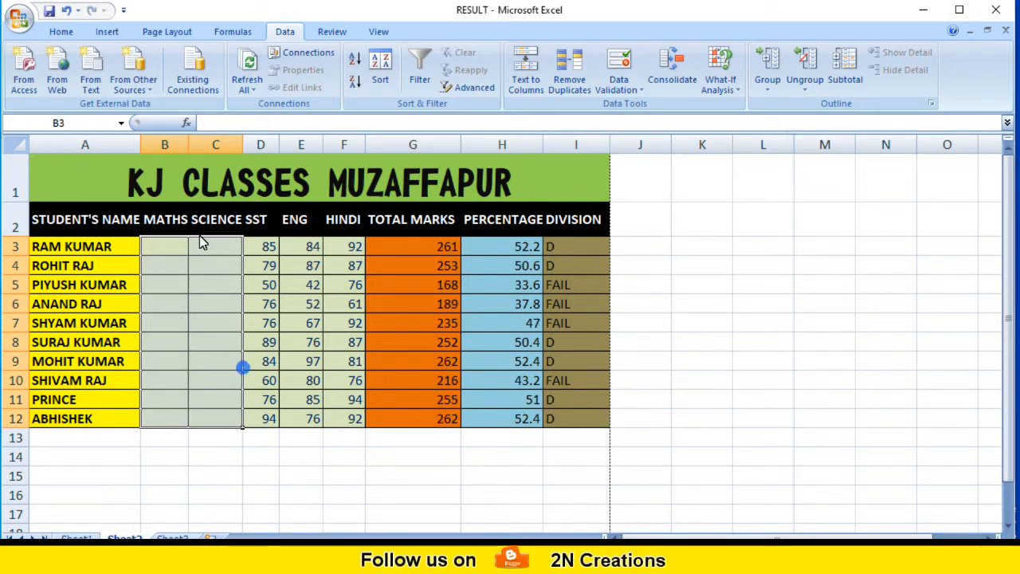
Start a data validation rule for the empty MATHS and SCIENCE cells B3:C12 that allows whole numbers
{"action": "left_click", "coordinate": [157, 250]}
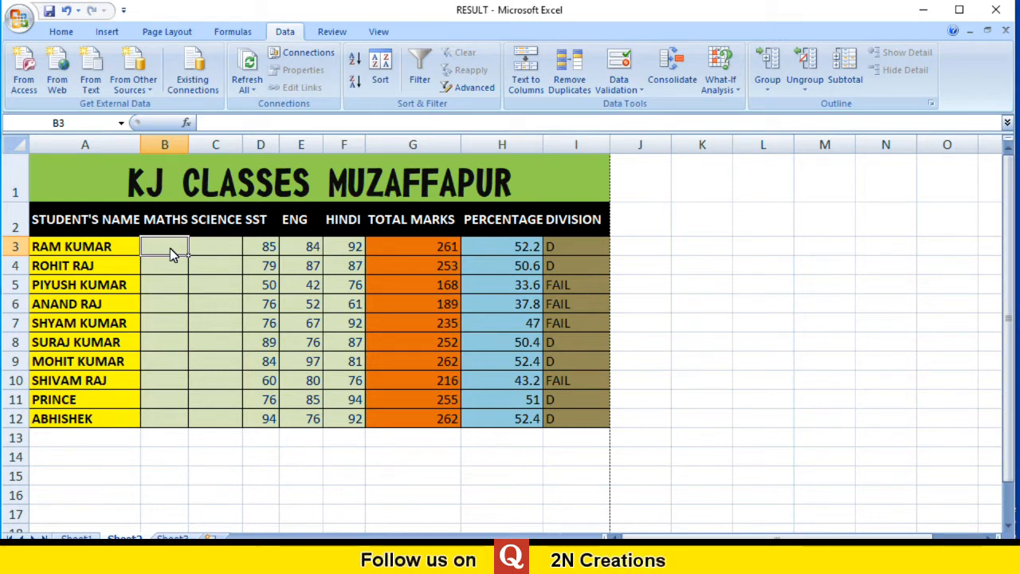
{"action": "left_click", "coordinate": [266, 324]}
{"action": "left_click", "coordinate": [169, 248]}
{"action": "left_click_drag", "start_coordinate": [168, 246], "coordinate": [212, 424]}
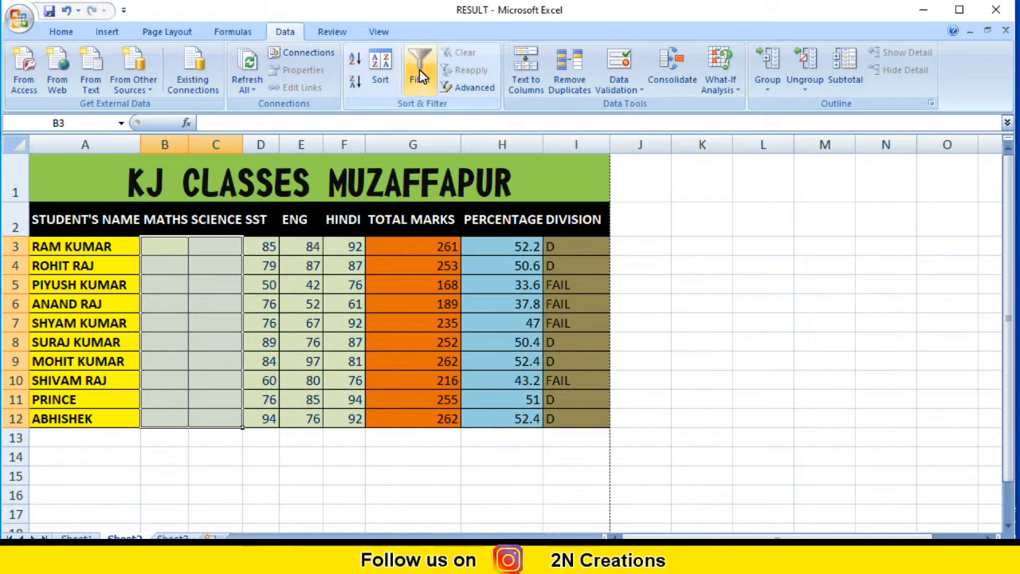
{"action": "left_click", "coordinate": [626, 92]}
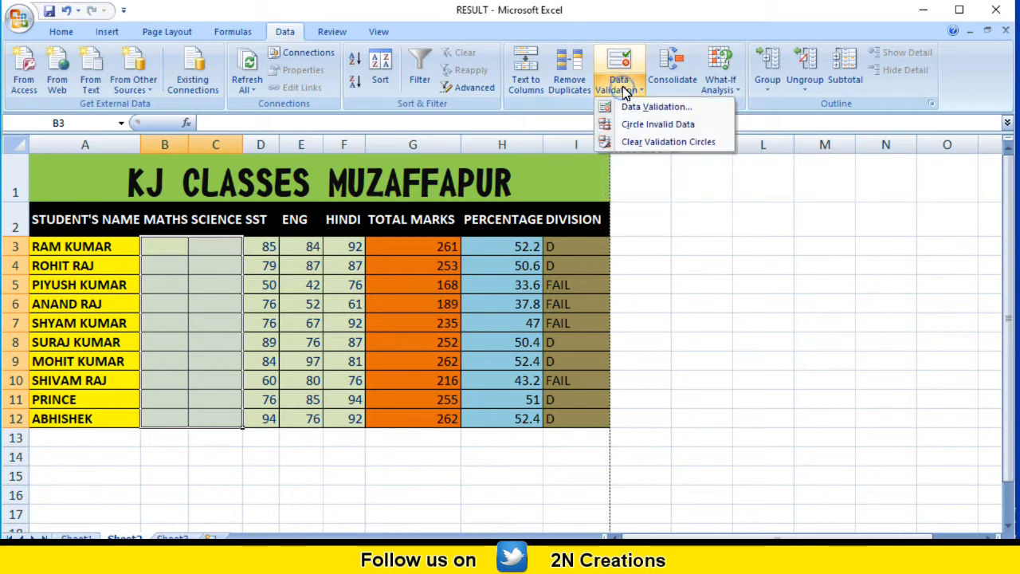
{"action": "left_click", "coordinate": [656, 107]}
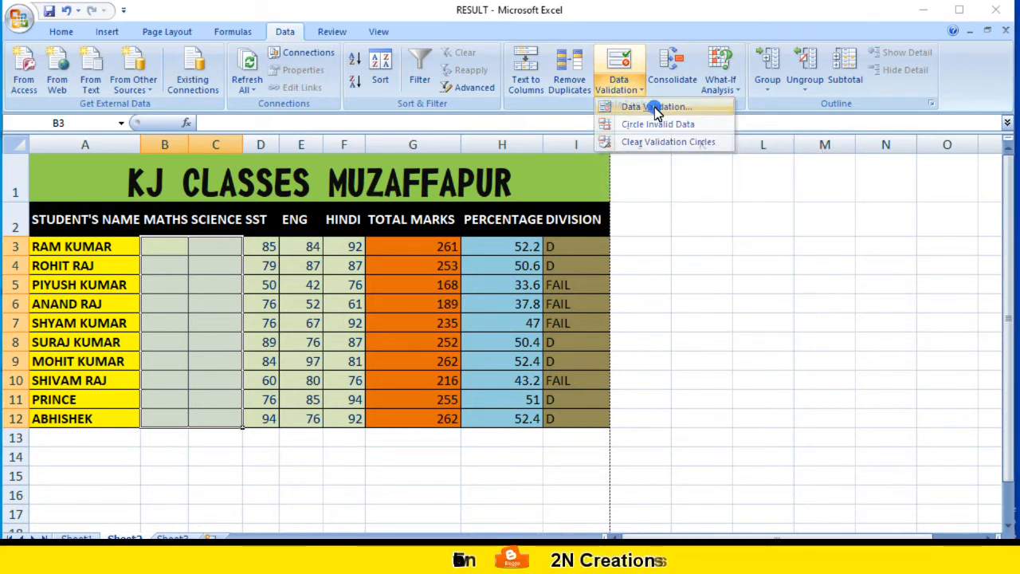
{"action": "left_click_drag", "start_coordinate": [410, 282], "coordinate": [687, 181]}
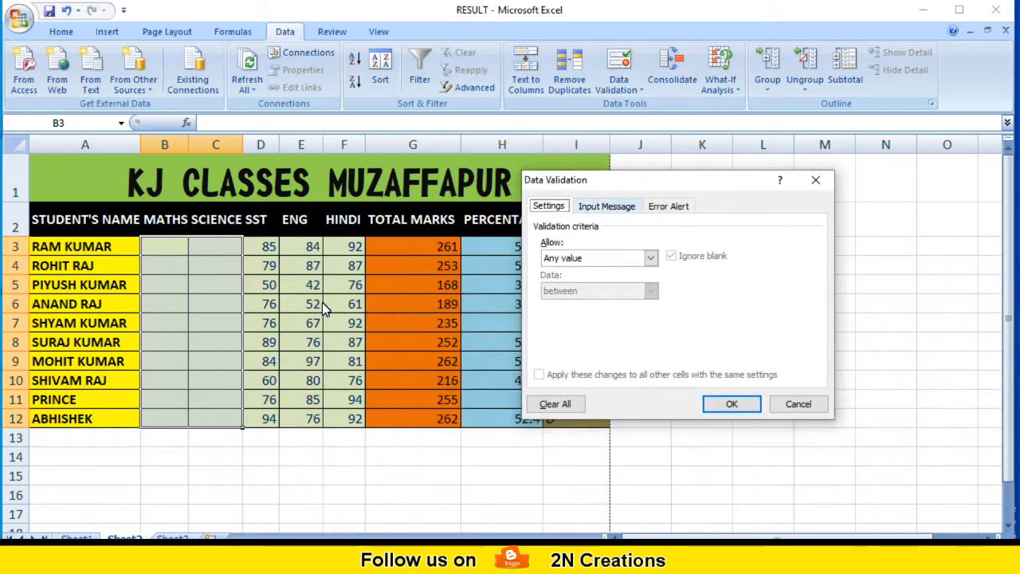
{"action": "left_click", "coordinate": [651, 259]}
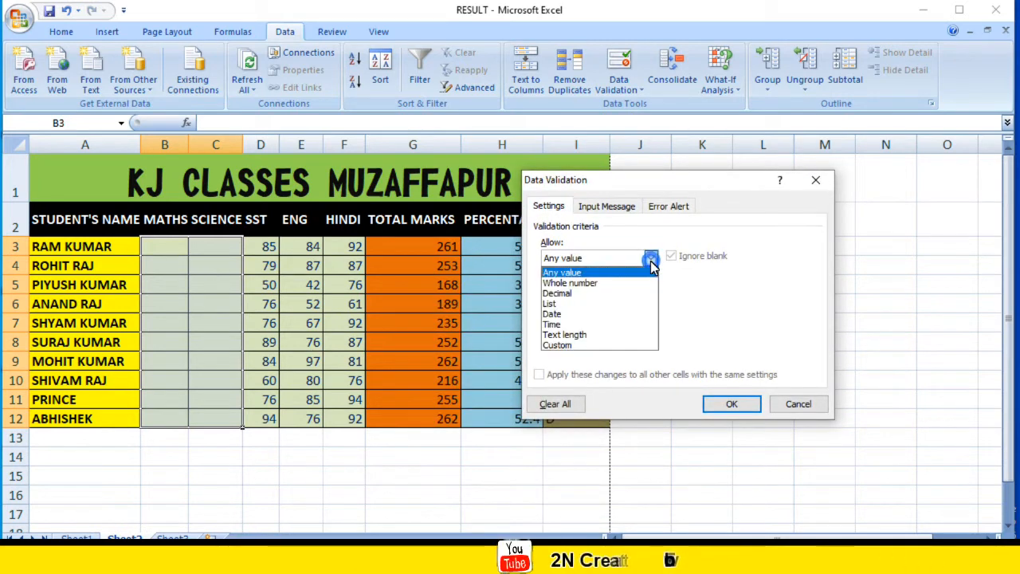
{"action": "left_click", "coordinate": [607, 283]}
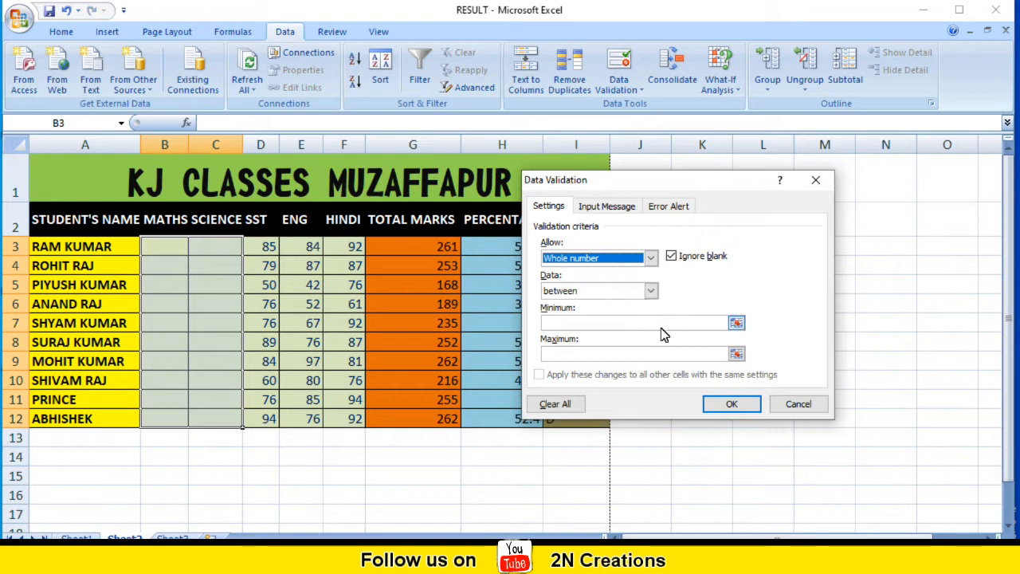
Limit the allowed whole numbers to between a minimum of 60 and a maximum of 90
{"action": "left_click", "coordinate": [652, 291]}
{"action": "left_click", "coordinate": [654, 293]}
{"action": "left_click", "coordinate": [580, 328]}
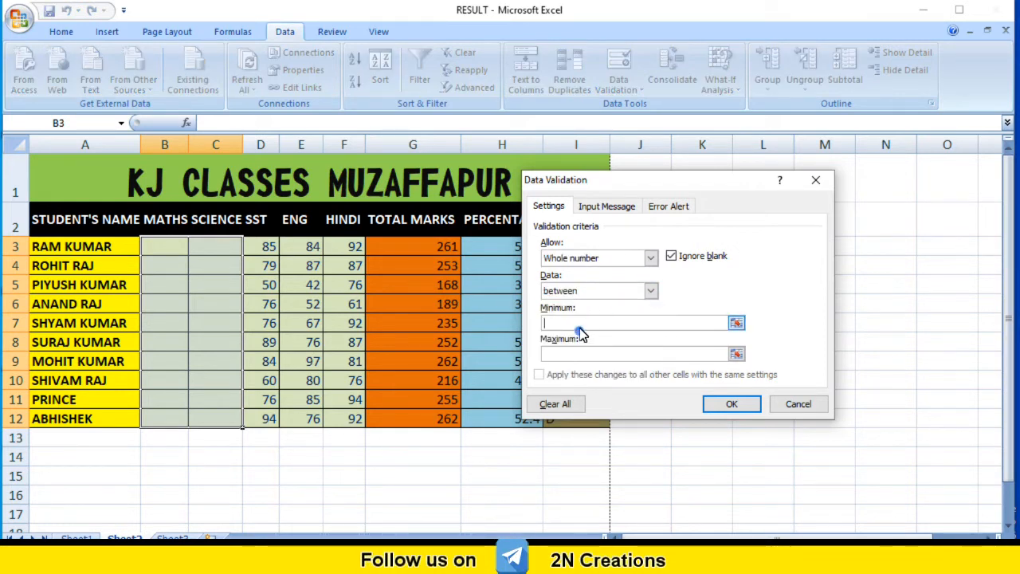
{"action": "type", "text": "60"}
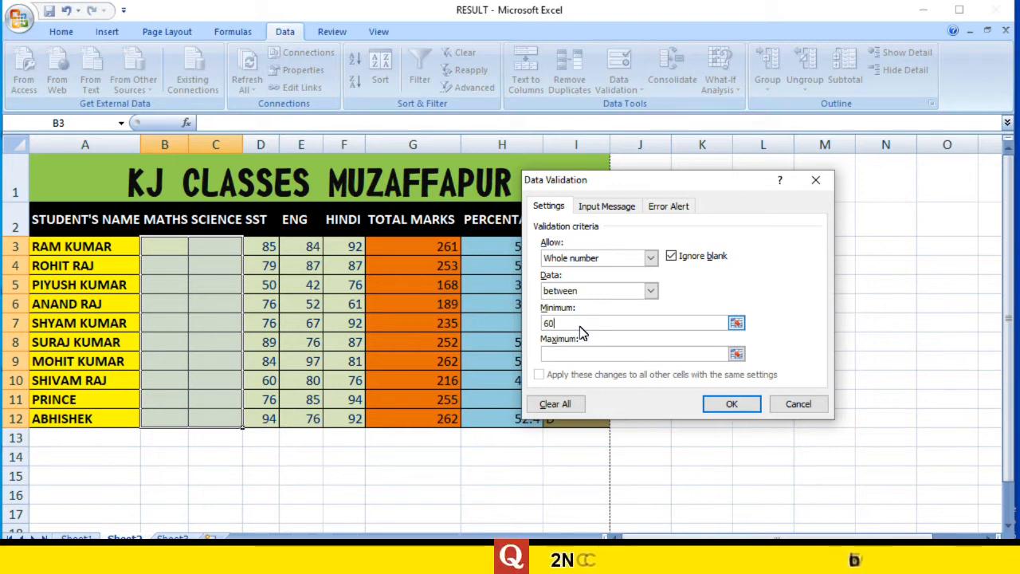
{"action": "left_click", "coordinate": [582, 358]}
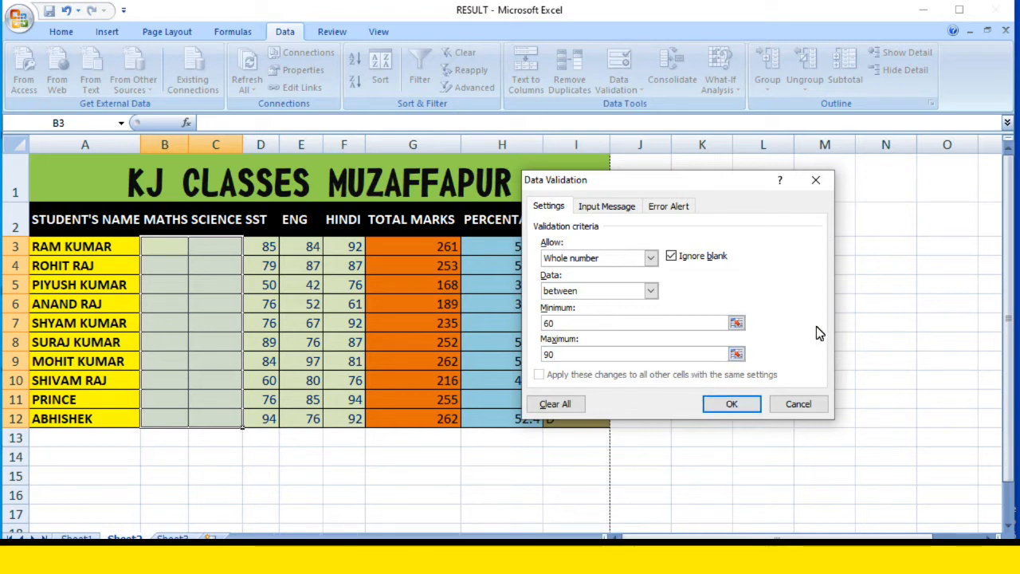
{"action": "scroll", "coordinate": [686, 351], "scroll_direction": "down", "scroll_amount": 2}
{"action": "scroll", "coordinate": [701, 307], "scroll_direction": "up", "scroll_amount": 2}
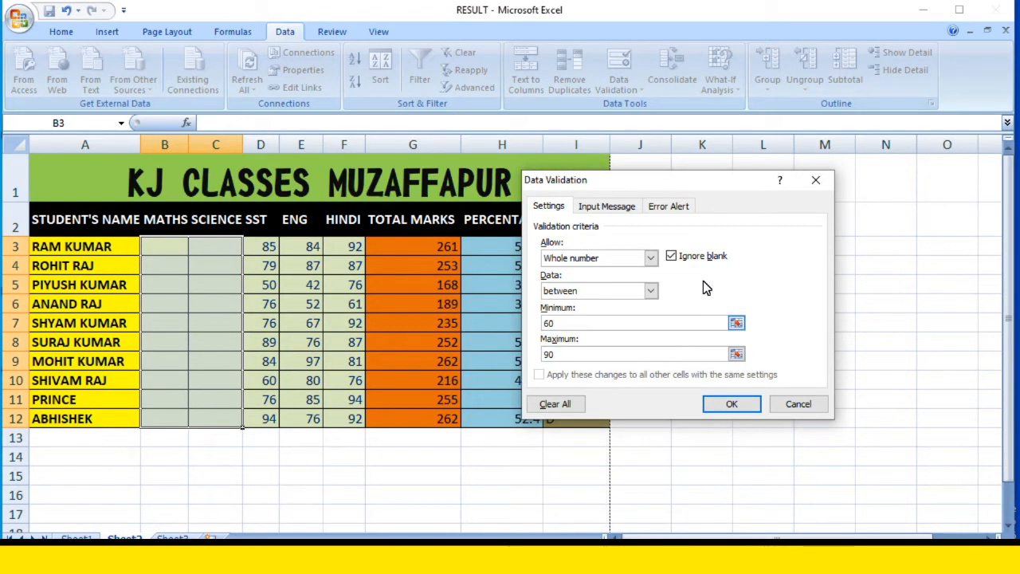
Set the validation rule's error alert message to FAULT and apply the rule
{"action": "left_click", "coordinate": [681, 212]}
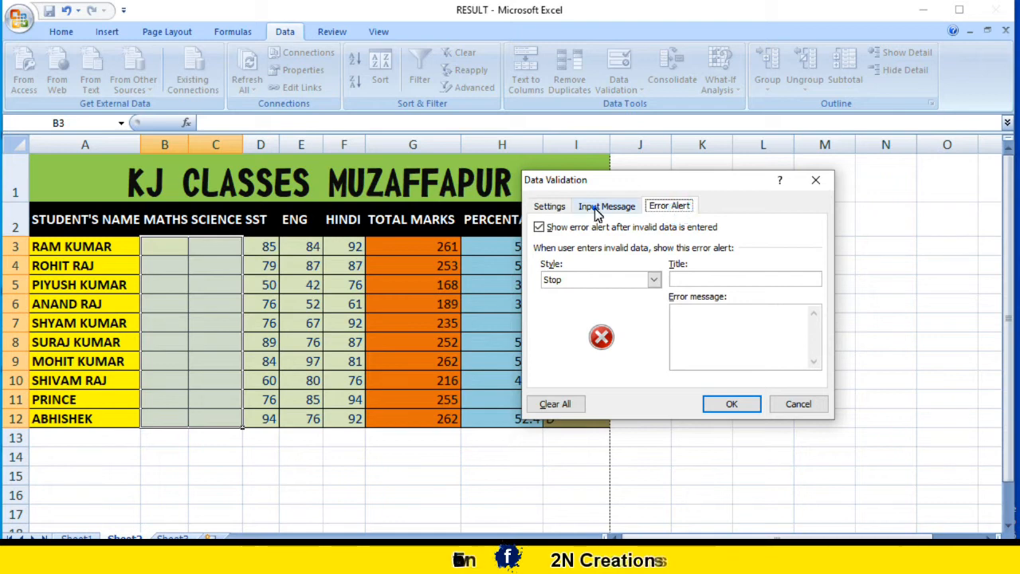
{"action": "left_click", "coordinate": [594, 211]}
{"action": "left_click", "coordinate": [659, 207]}
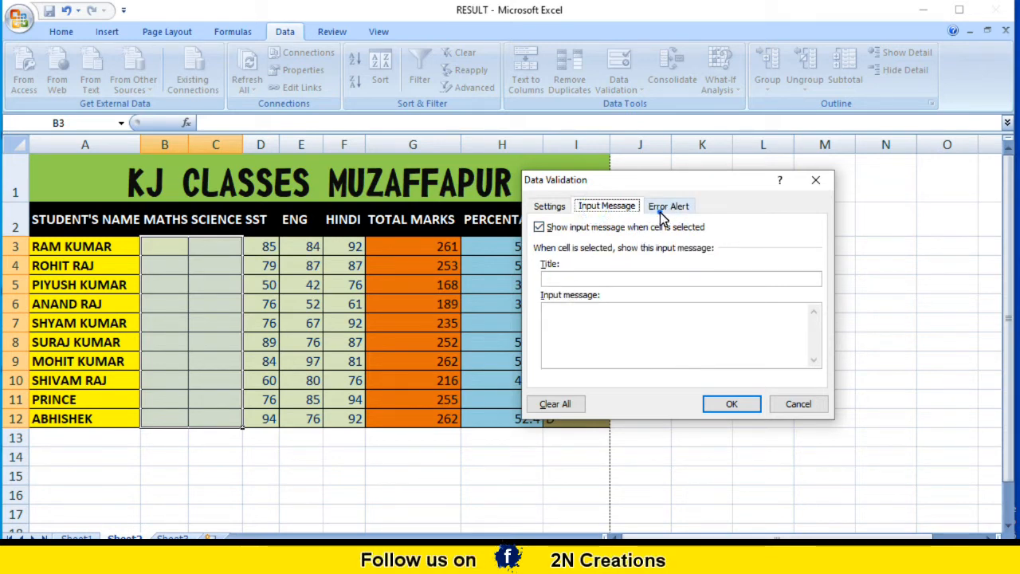
{"action": "left_click", "coordinate": [701, 326]}
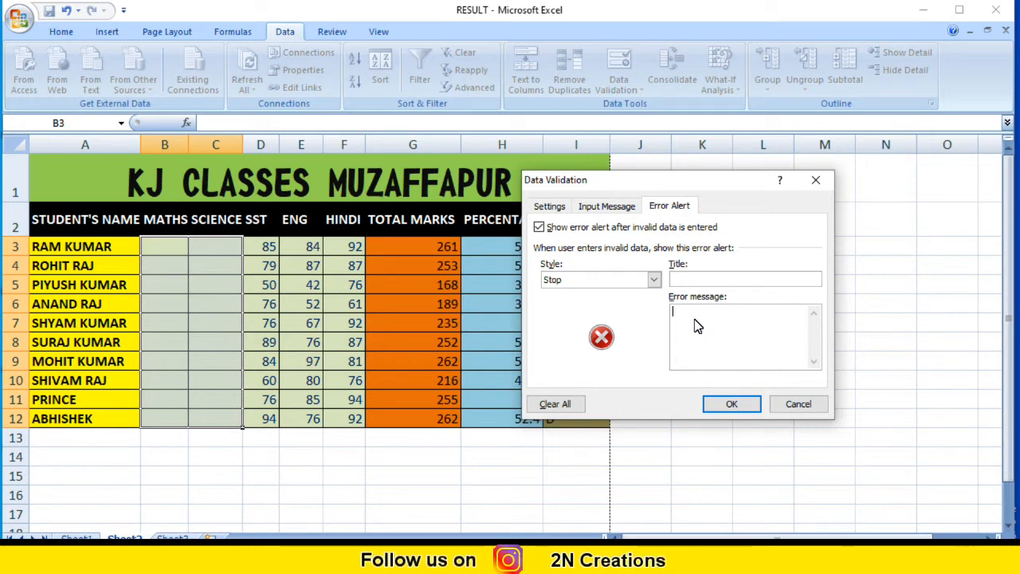
{"action": "type", "text": "FAULT"}
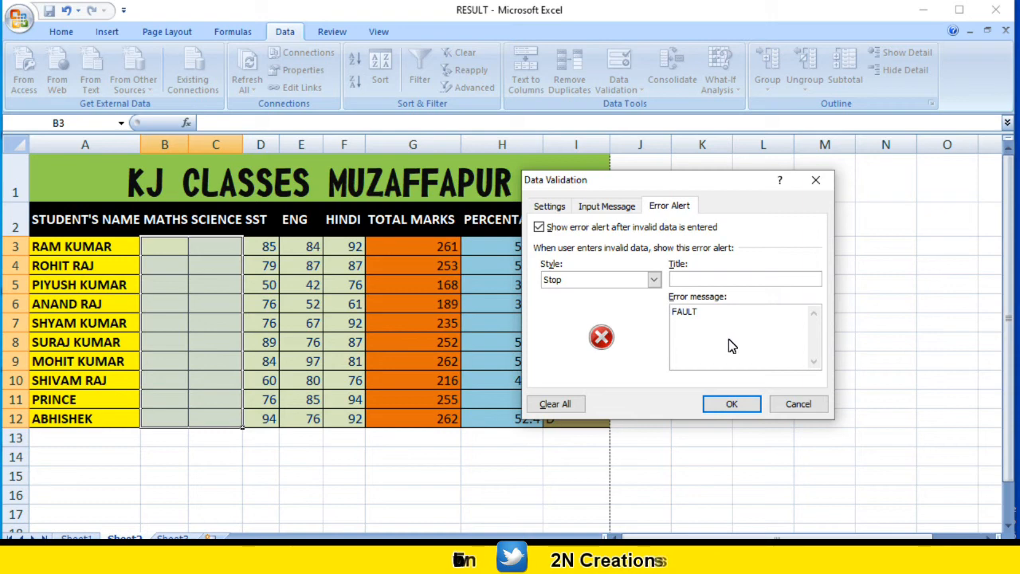
{"action": "left_click", "coordinate": [727, 409]}
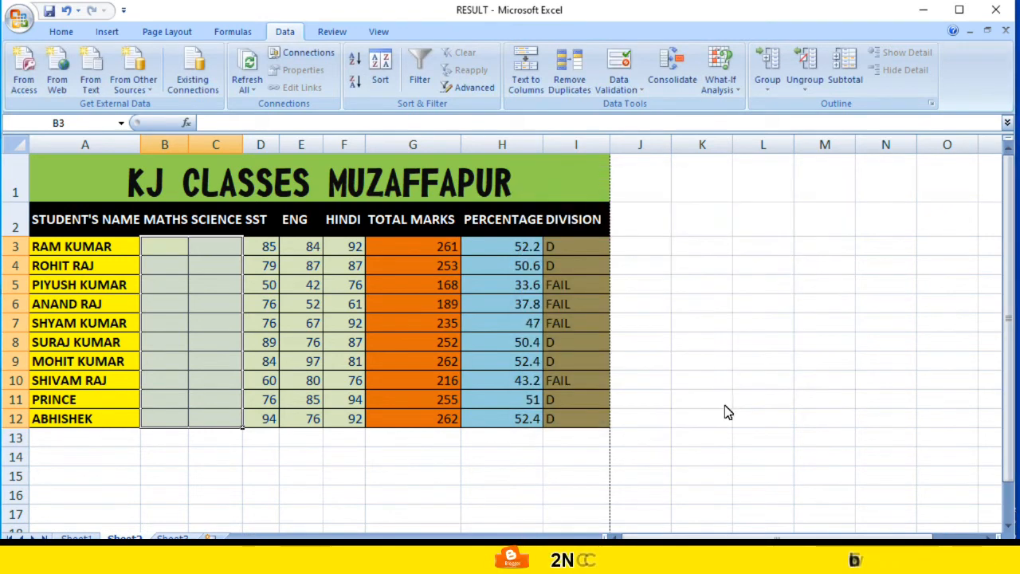
Enter a SCIENCE mark of 70 in C4 and a MATHS mark of 80 in B3
{"action": "left_click", "coordinate": [205, 269]}
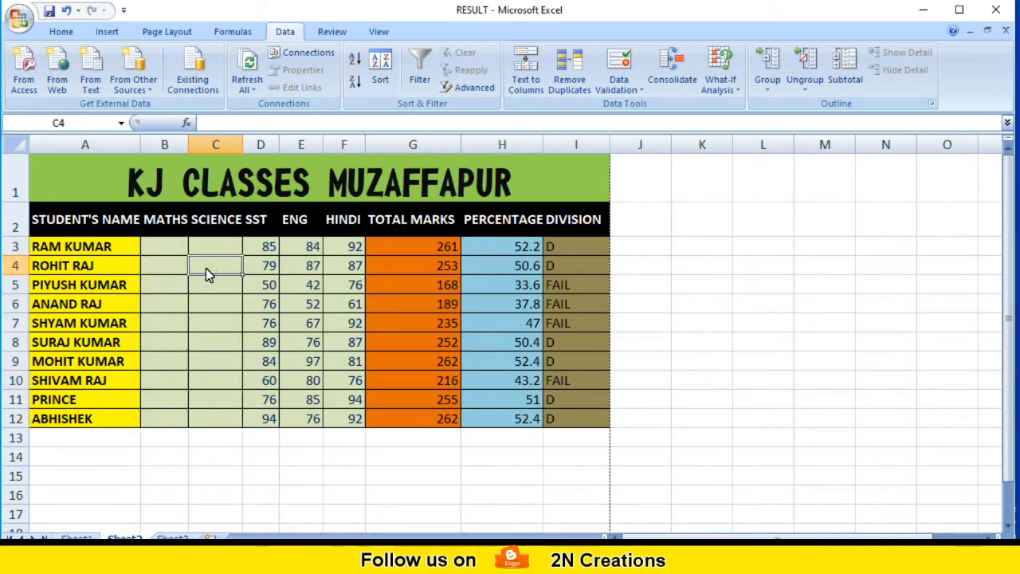
{"action": "type", "text": "70"}
{"action": "key", "text": "Return"}
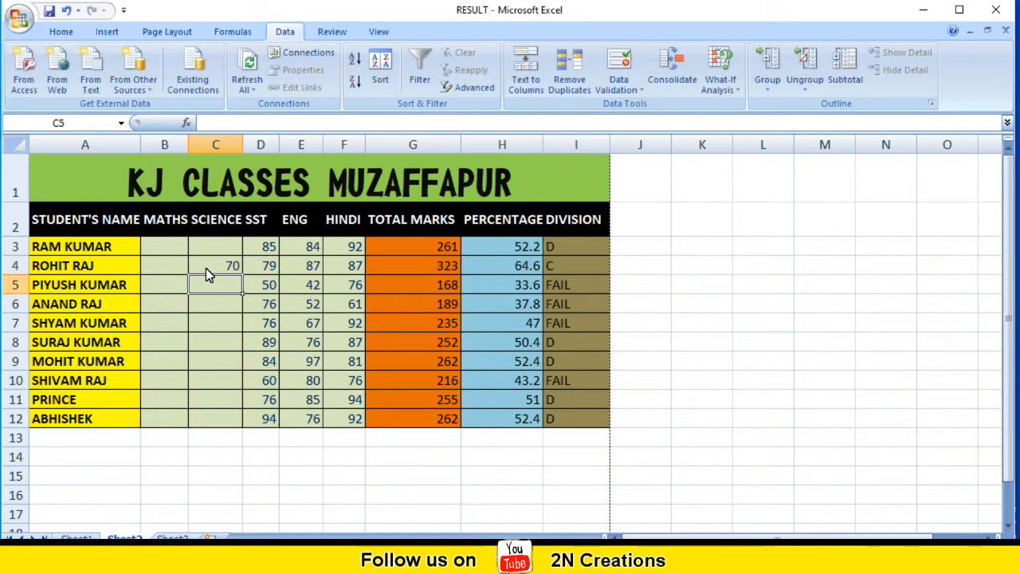
{"action": "left_click", "coordinate": [165, 249]}
{"action": "type", "text": "80"}
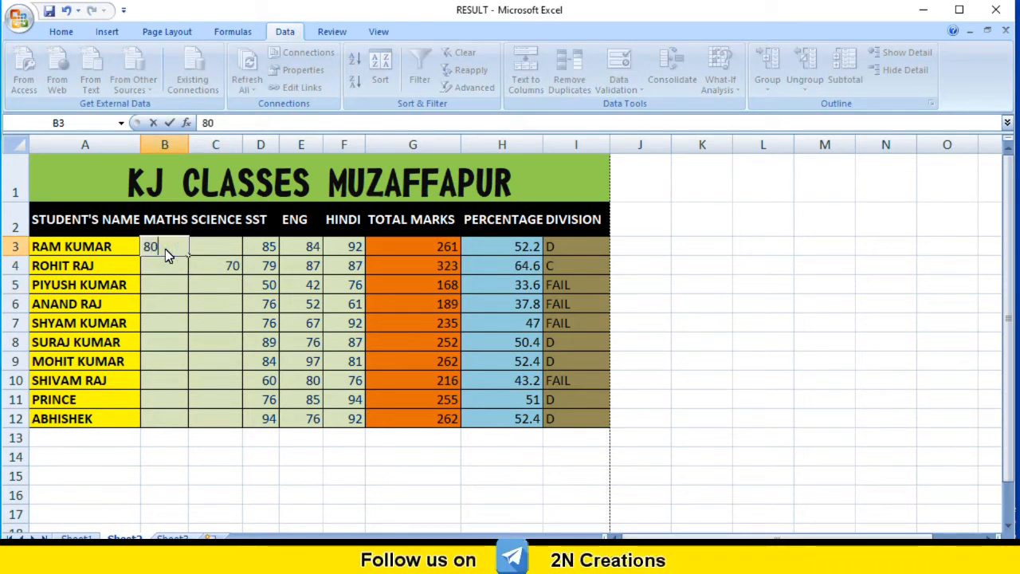
{"action": "key", "text": "Return"}
Test the validation rule by trying a SCIENCE mark of 55 in C3, and cancel the entry
{"action": "key", "text": "Right"}
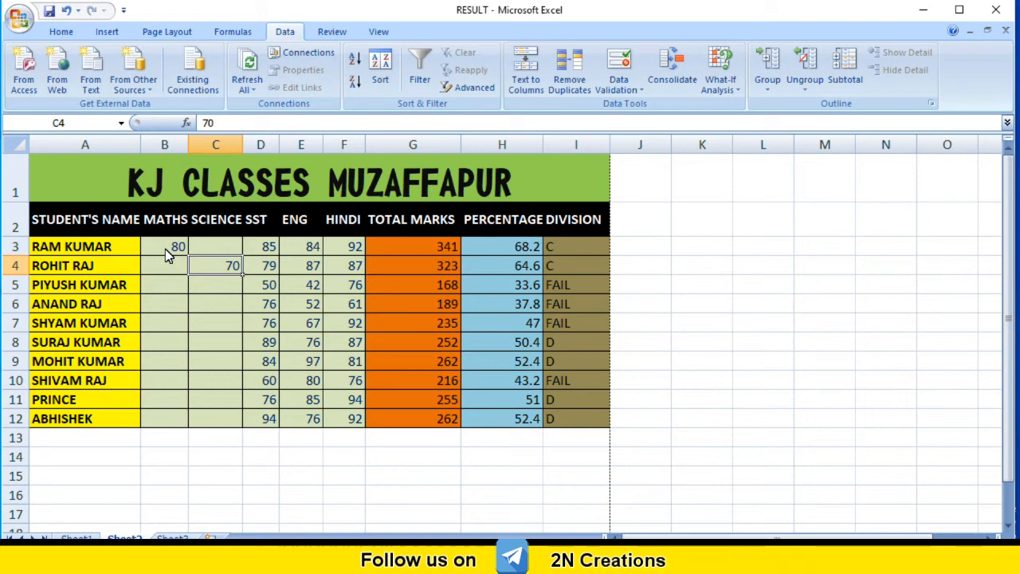
{"action": "key", "text": "Up"}
{"action": "type", "text": "55"}
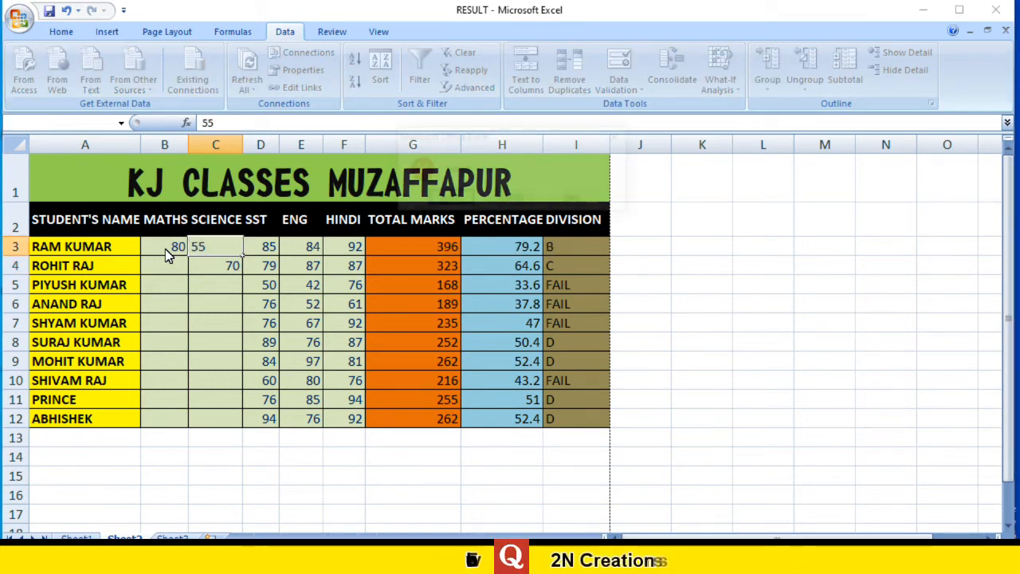
{"action": "key", "text": "Return"}
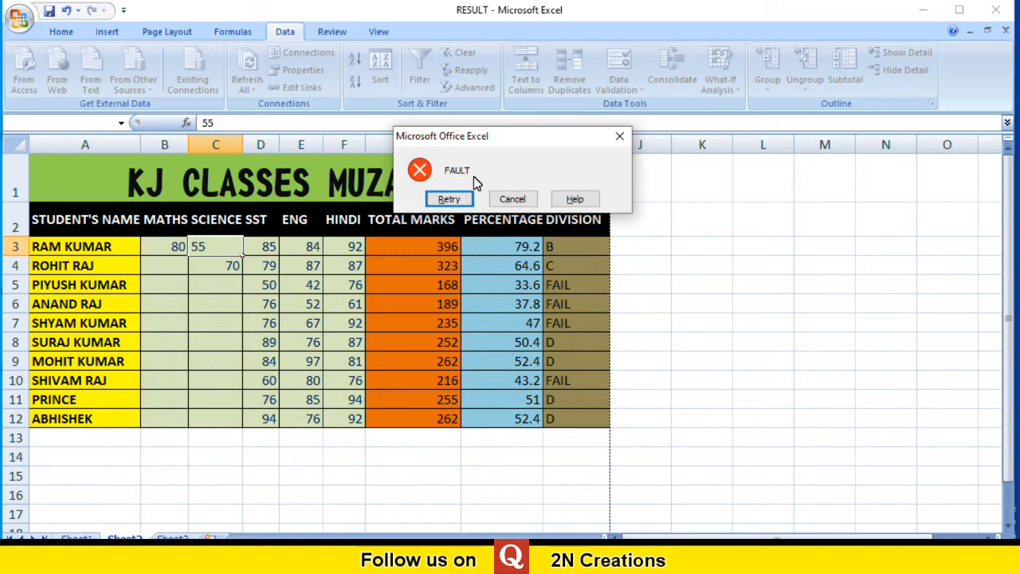
{"action": "left_click_drag", "start_coordinate": [510, 142], "coordinate": [436, 157]}
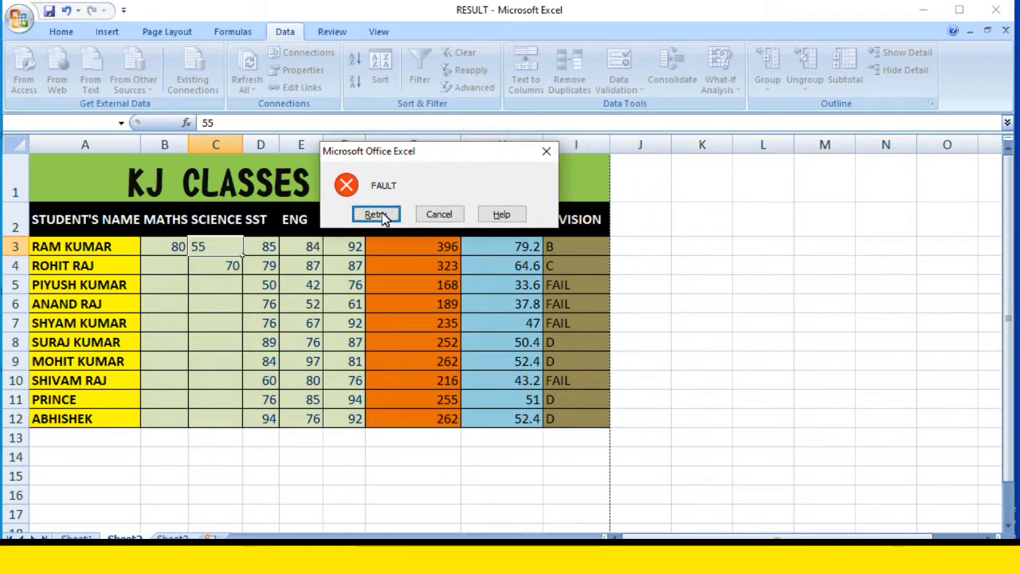
{"action": "left_click", "coordinate": [452, 214]}
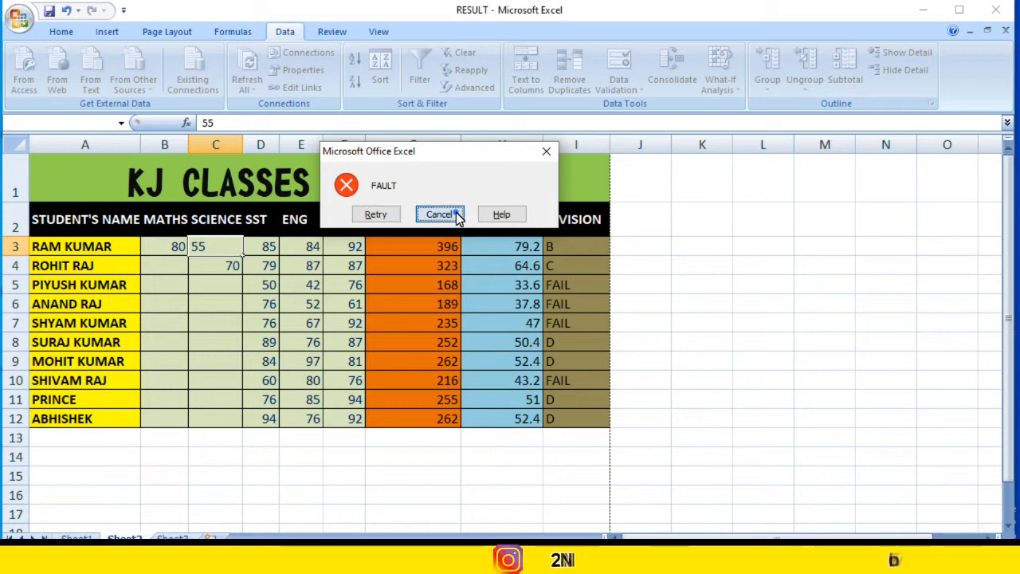
Enter MATHS marks of 76, 80 and 85 in cells B4 to B6
{"action": "left_click", "coordinate": [171, 268]}
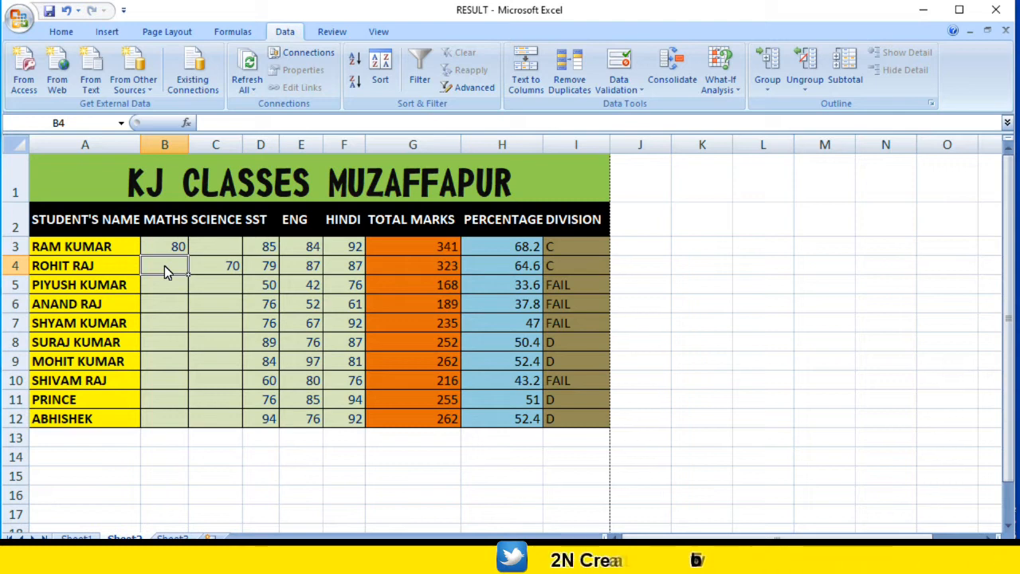
{"action": "type", "text": "76"}
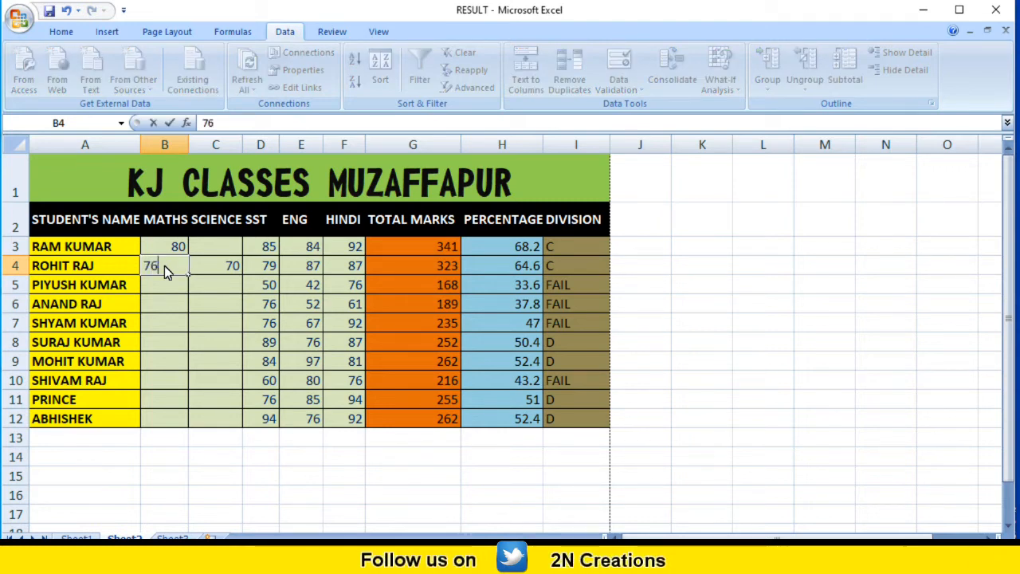
{"action": "key", "text": "Return"}
{"action": "type", "text": "80"}
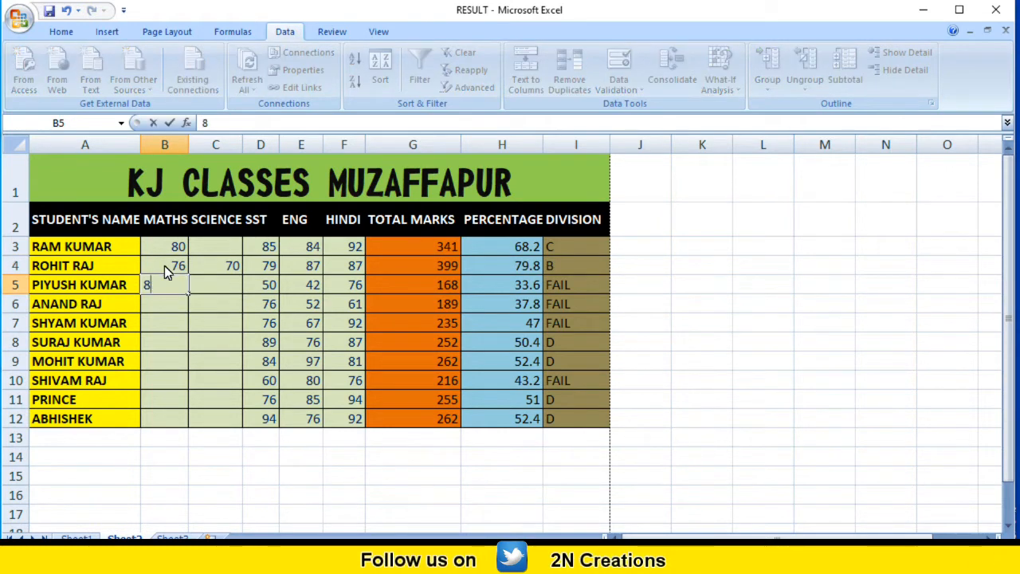
{"action": "key", "text": "Return"}
{"action": "type", "text": "85"}
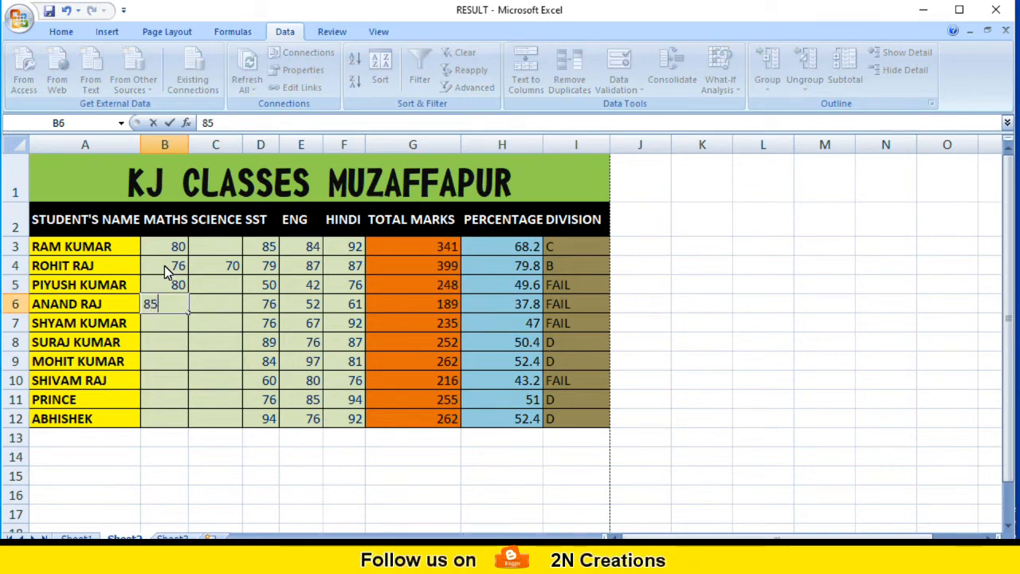
{"action": "key", "text": "Return"}
Test the validation rule by trying a MATHS mark of 95 in B7, and cancel the entry
{"action": "type", "text": "95"}
{"action": "key", "text": "Return"}
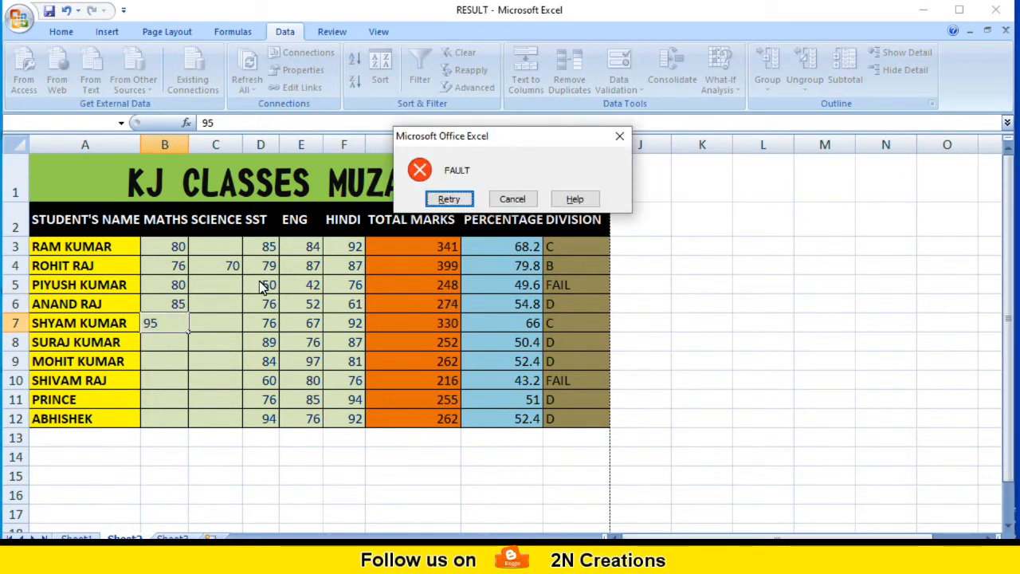
{"action": "left_click", "coordinate": [514, 200]}
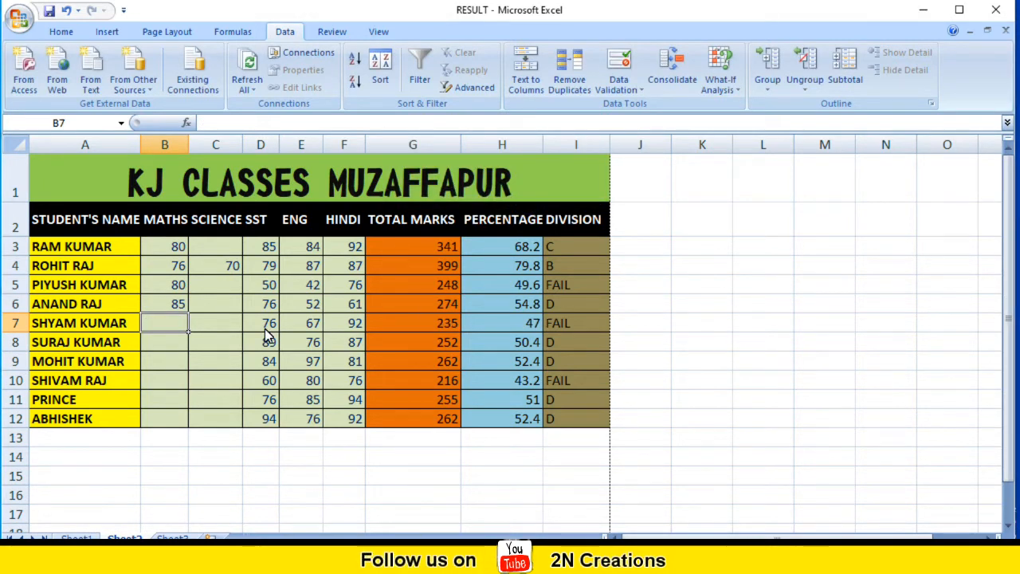
Enter a MATHS mark of 78 in B7
{"action": "type", "text": "78"}
{"action": "key", "text": "Return"}
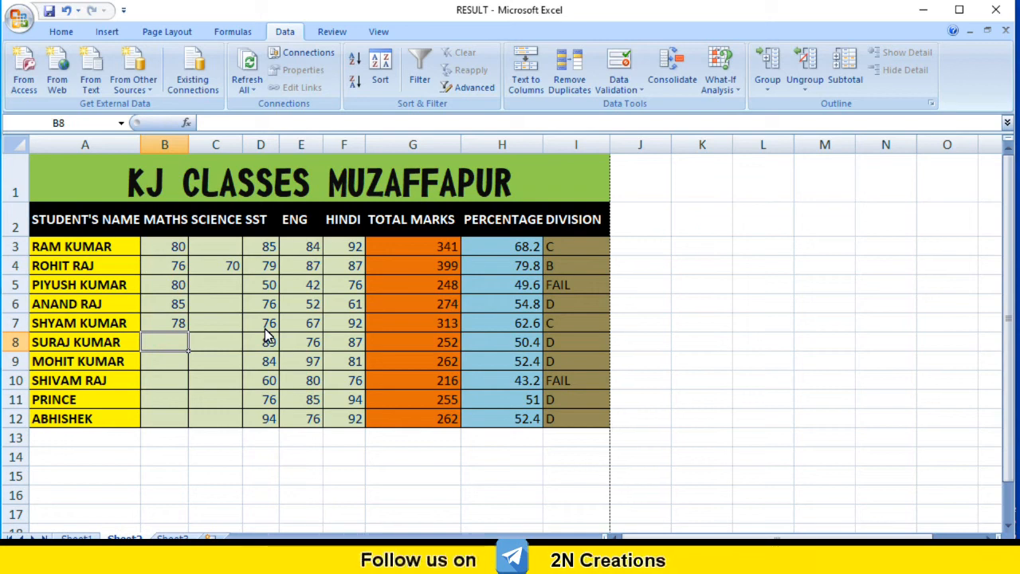
{"action": "left_click", "coordinate": [221, 319]}
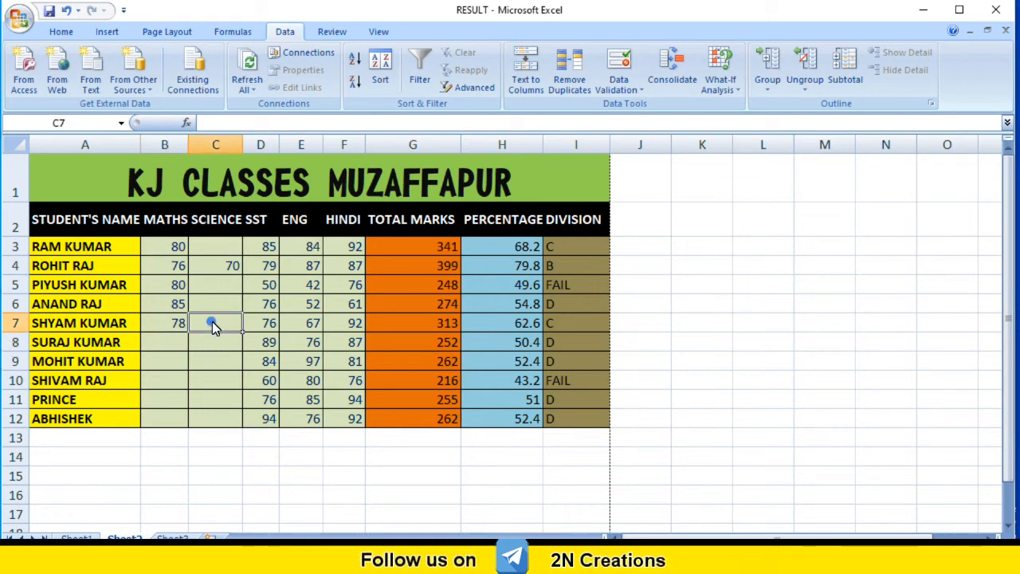
{"action": "left_click", "coordinate": [230, 285]}
Remove the mark restriction from the MATHS and SCIENCE cells B3:C12 by allowing any value in their data validation
{"action": "left_click_drag", "start_coordinate": [168, 247], "coordinate": [214, 428]}
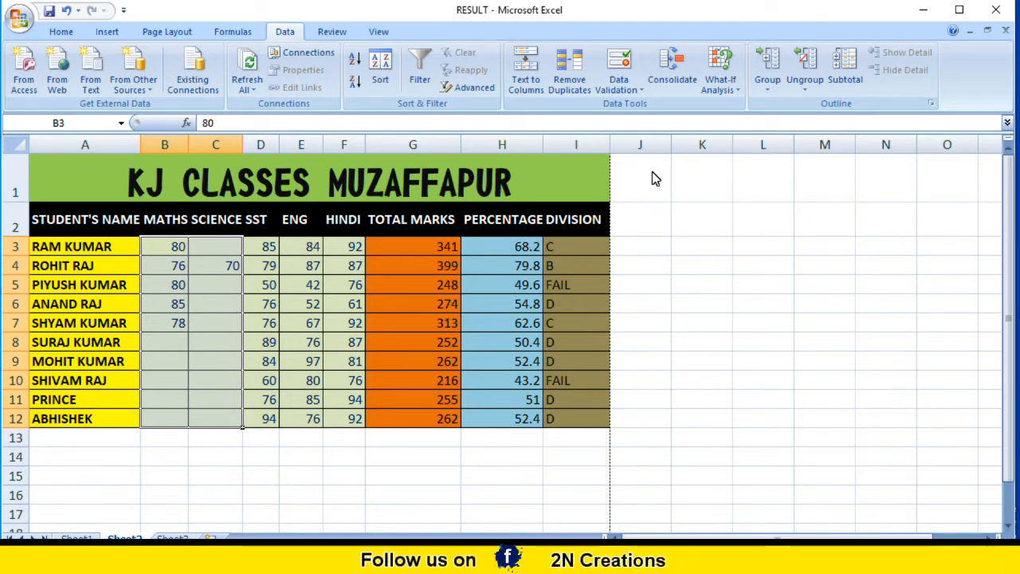
{"action": "left_click", "coordinate": [640, 89]}
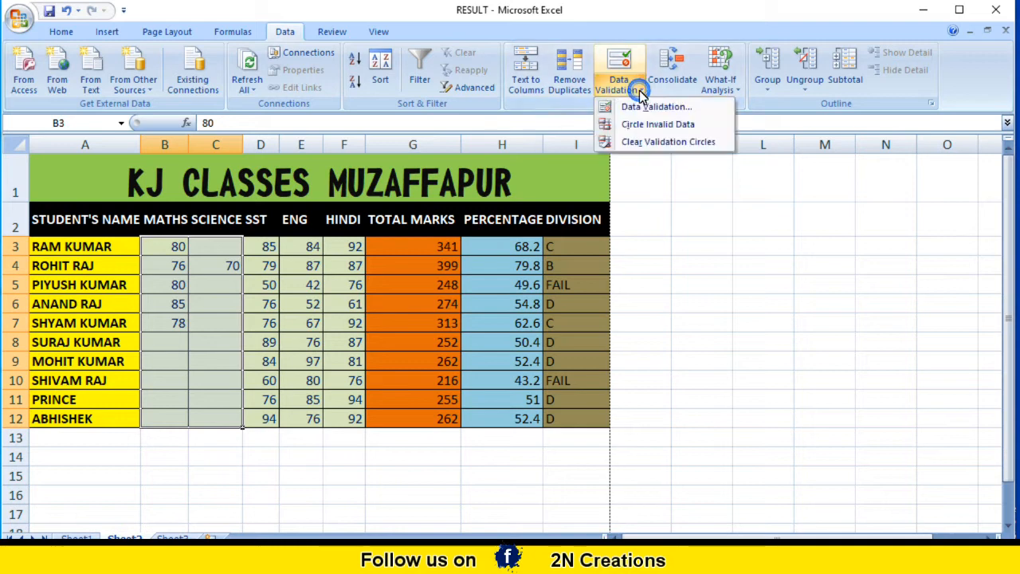
{"action": "left_click", "coordinate": [641, 109]}
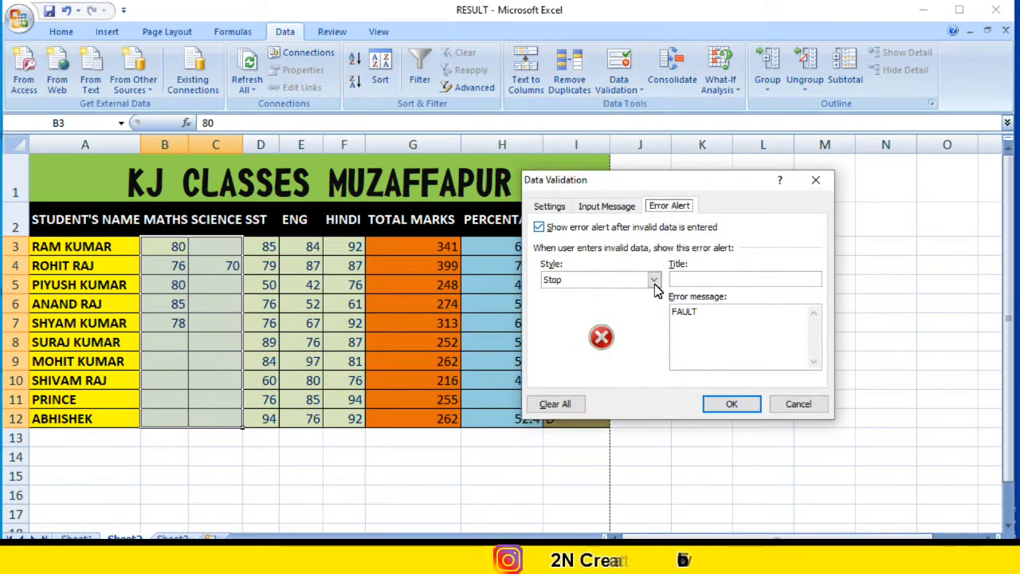
{"action": "left_click", "coordinate": [551, 209]}
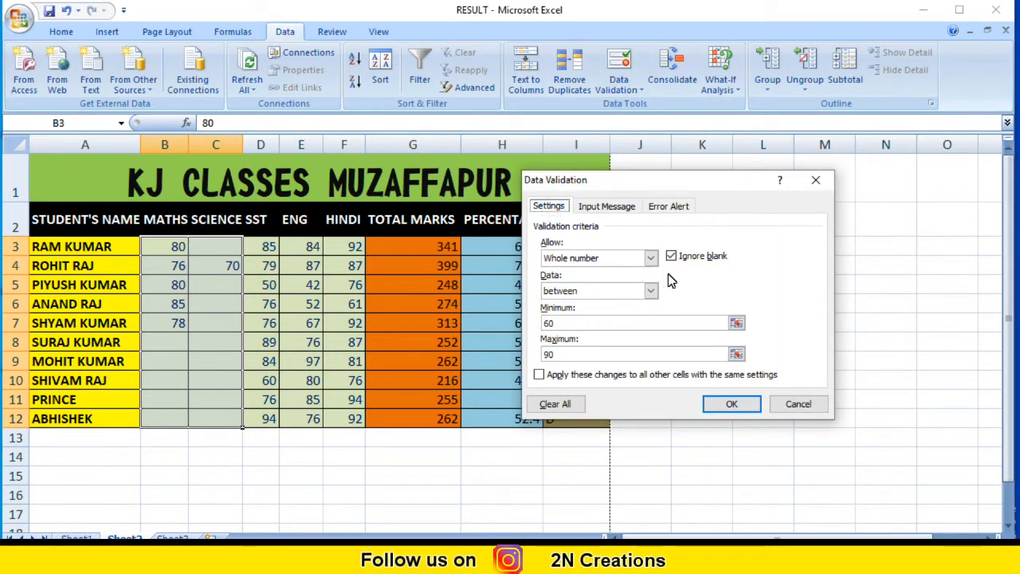
{"action": "left_click", "coordinate": [652, 259]}
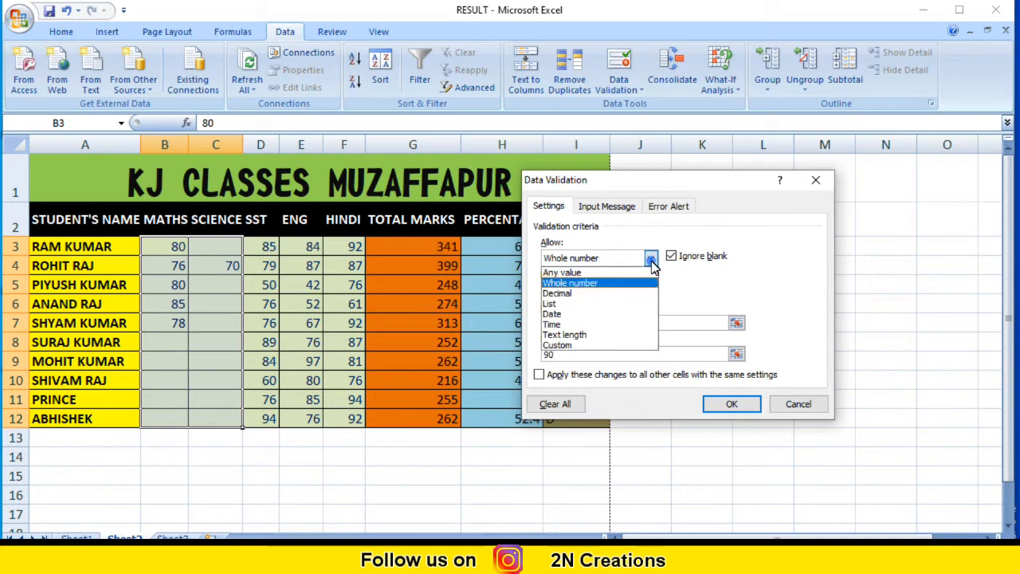
{"action": "left_click", "coordinate": [593, 273]}
{"action": "left_click", "coordinate": [733, 404]}
{"action": "left_click_drag", "start_coordinate": [346, 358], "coordinate": [346, 345]}
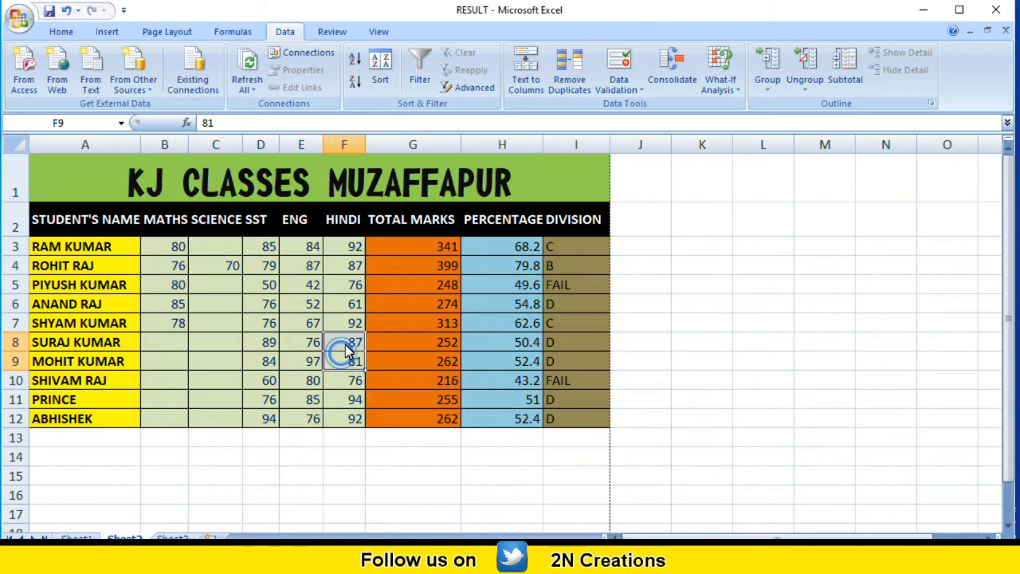
{"action": "left_click", "coordinate": [210, 344]}
{"action": "left_click_drag", "start_coordinate": [168, 249], "coordinate": [183, 363]}
Enter unrestricted MATHS marks of 98, 89 and 56 in cells B9 to B11
{"action": "left_click", "coordinate": [170, 361]}
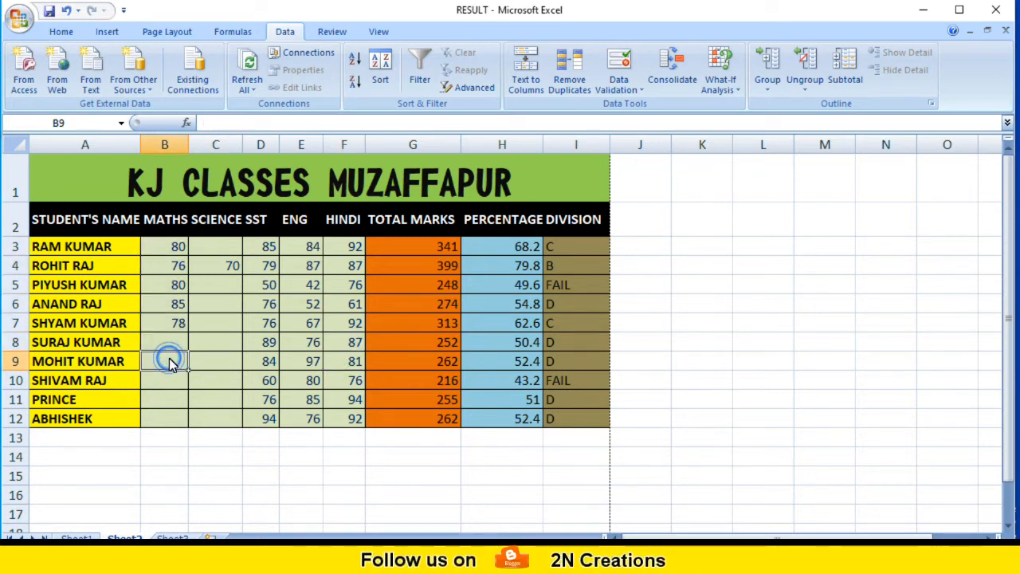
{"action": "type", "text": "98"}
{"action": "key", "text": "Return"}
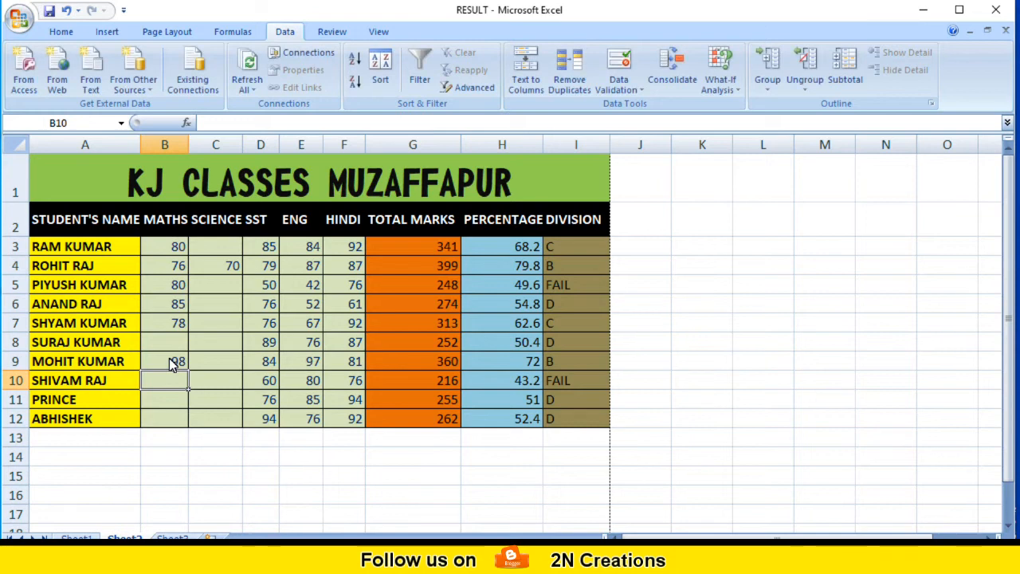
{"action": "type", "text": "89"}
{"action": "key", "text": "Return"}
{"action": "type", "text": "56"}
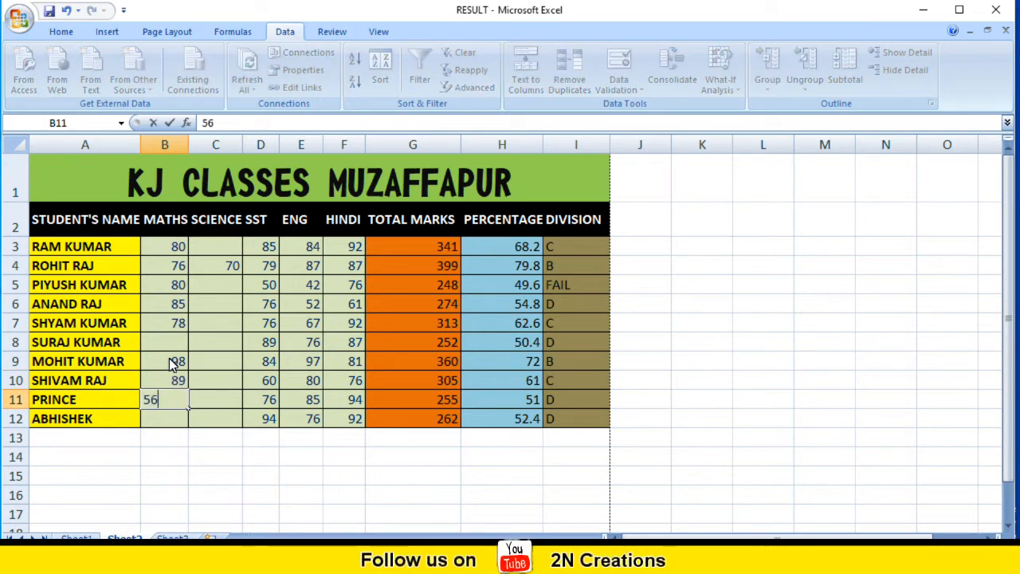
{"action": "key", "text": "Return"}
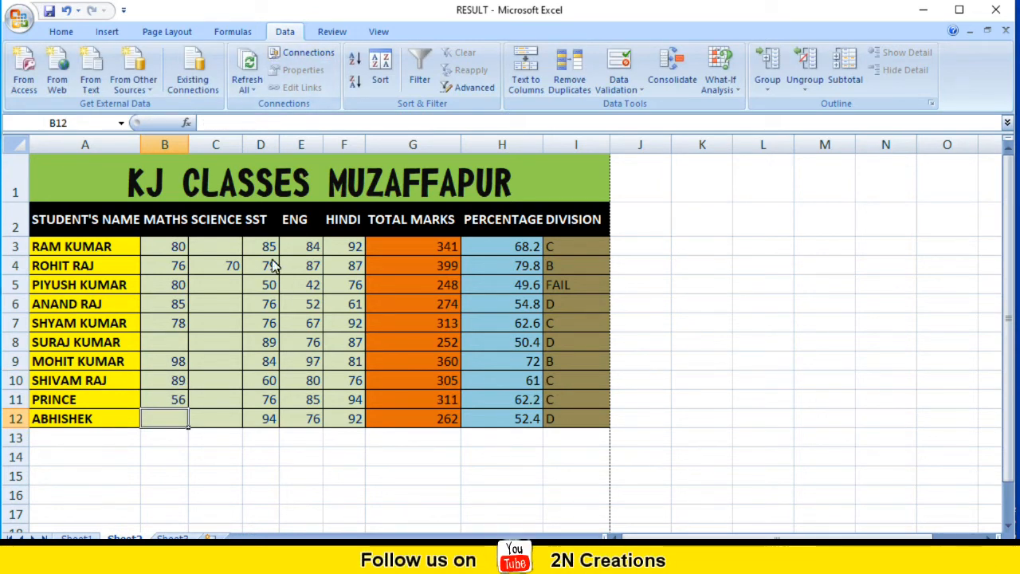
{"action": "left_click", "coordinate": [181, 322]}
{"action": "left_click", "coordinate": [181, 343]}
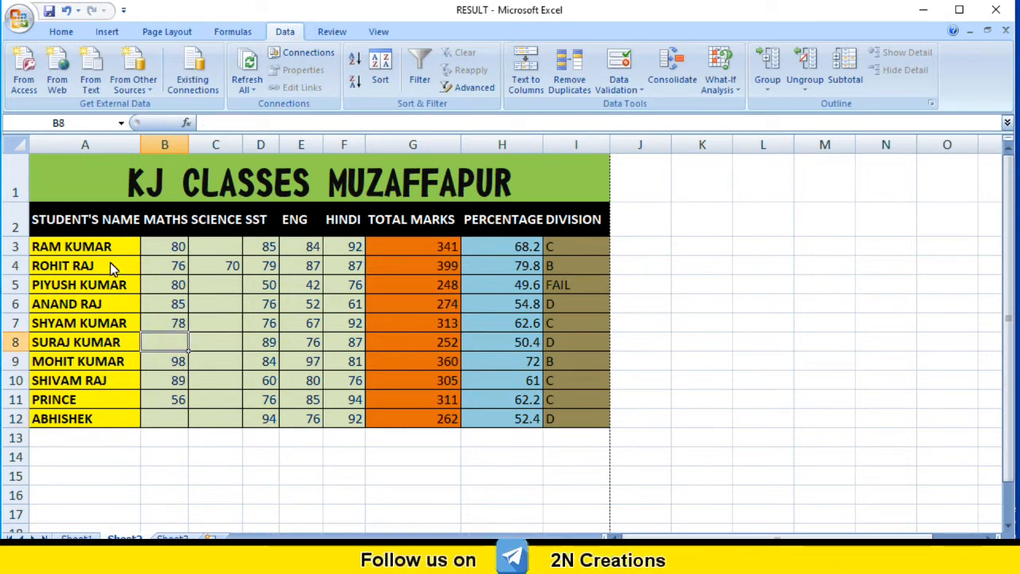
{"action": "left_click_drag", "start_coordinate": [157, 252], "coordinate": [310, 417]}
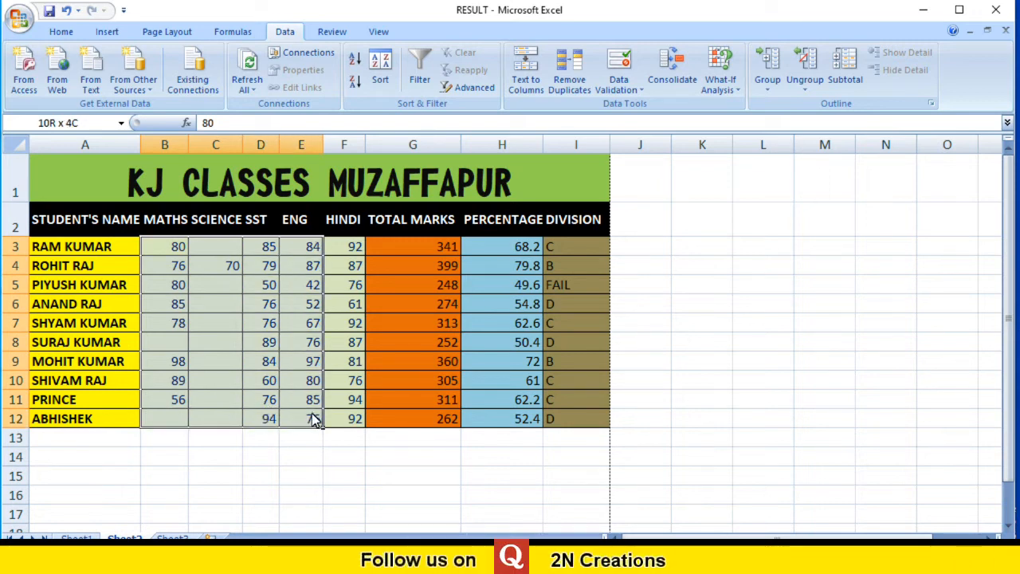
{"action": "left_click", "coordinate": [229, 357]}
{"action": "left_click", "coordinate": [173, 342]}
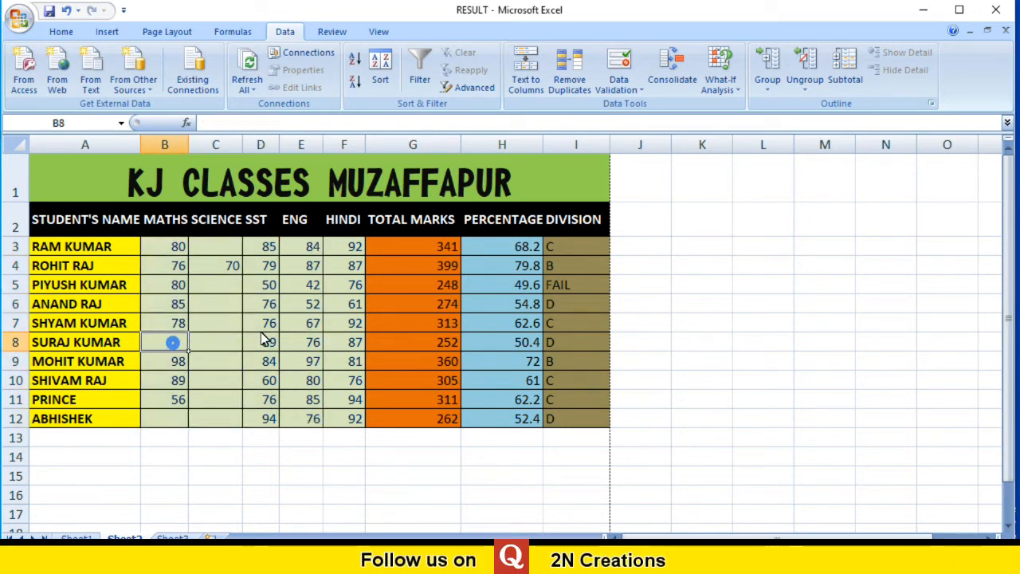
{"action": "left_click", "coordinate": [271, 304]}
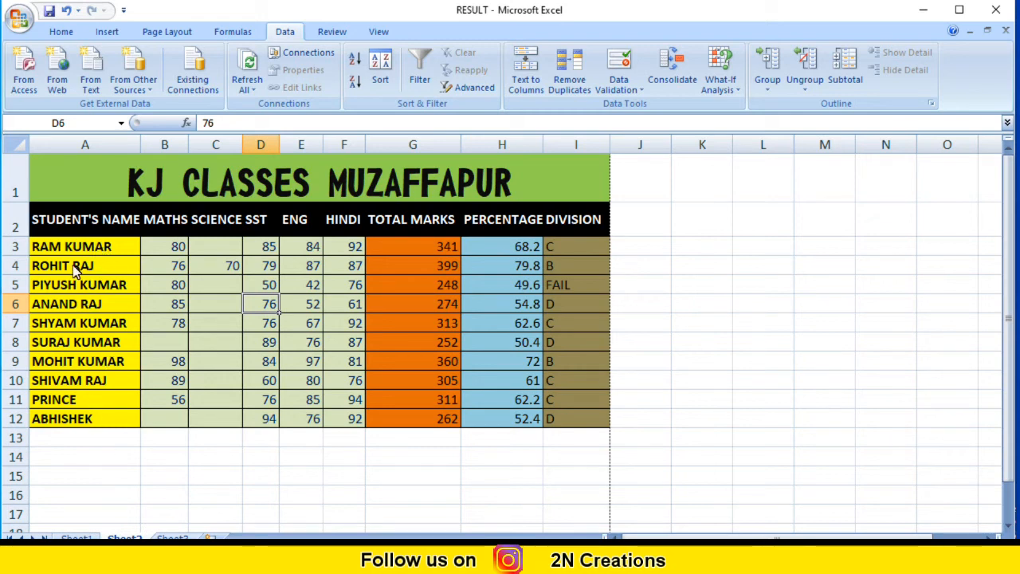
Clear the first four student names in cells A3:A6
{"action": "left_click_drag", "start_coordinate": [64, 248], "coordinate": [72, 304]}
{"action": "key", "text": "Delete"}
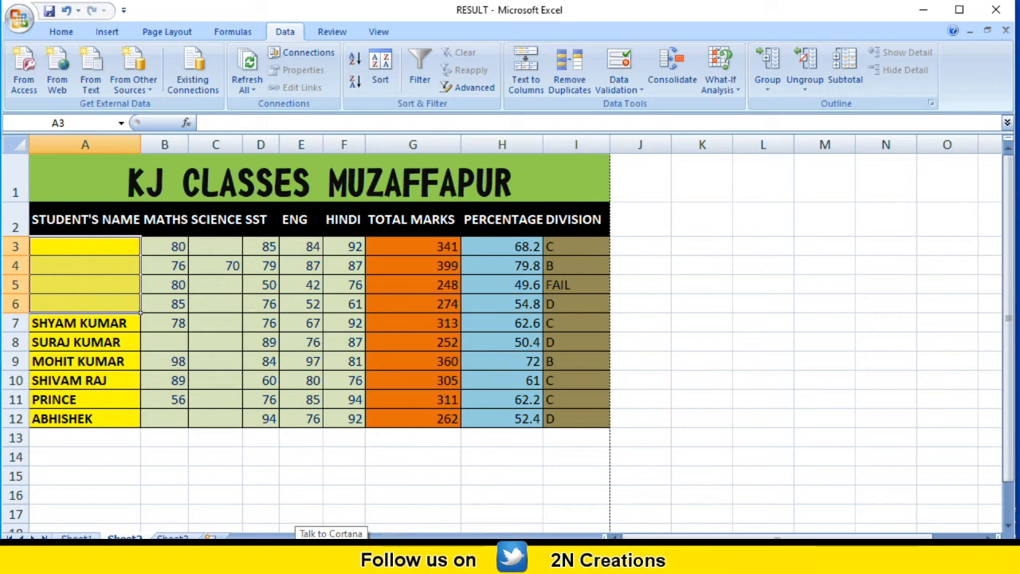
{"action": "left_click", "coordinate": [78, 243]}
{"action": "left_click", "coordinate": [203, 369]}
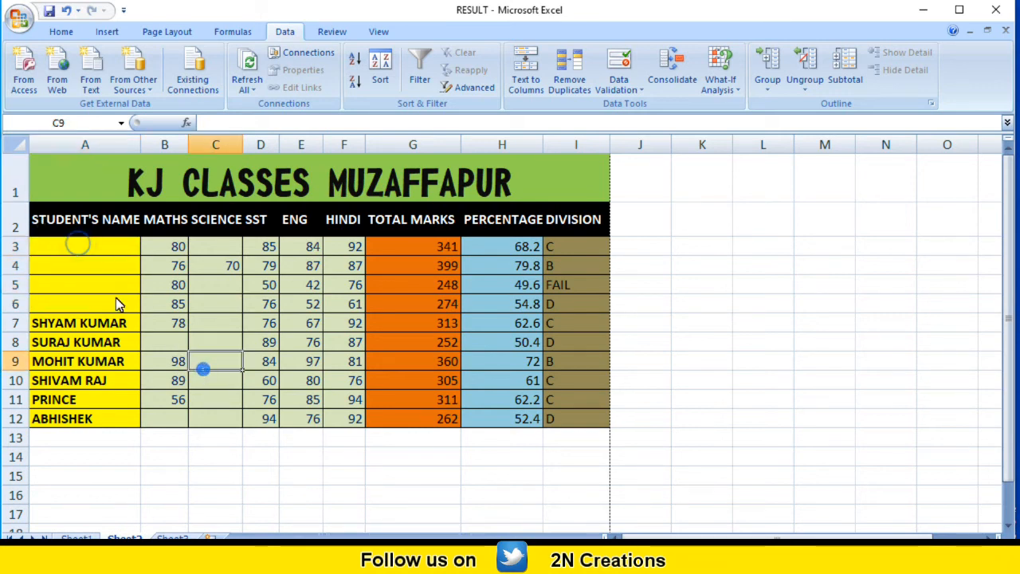
Set the data validation for the empty name cells A3:A6 to a text length between 5 and 10
{"action": "left_click_drag", "start_coordinate": [95, 243], "coordinate": [96, 304]}
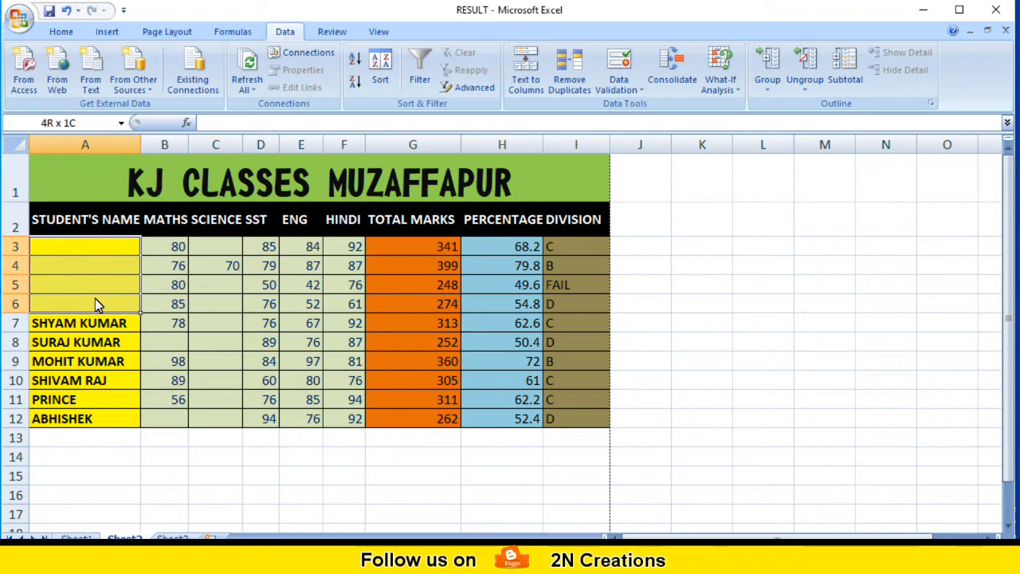
{"action": "left_click_drag", "start_coordinate": [95, 298], "coordinate": [95, 298]}
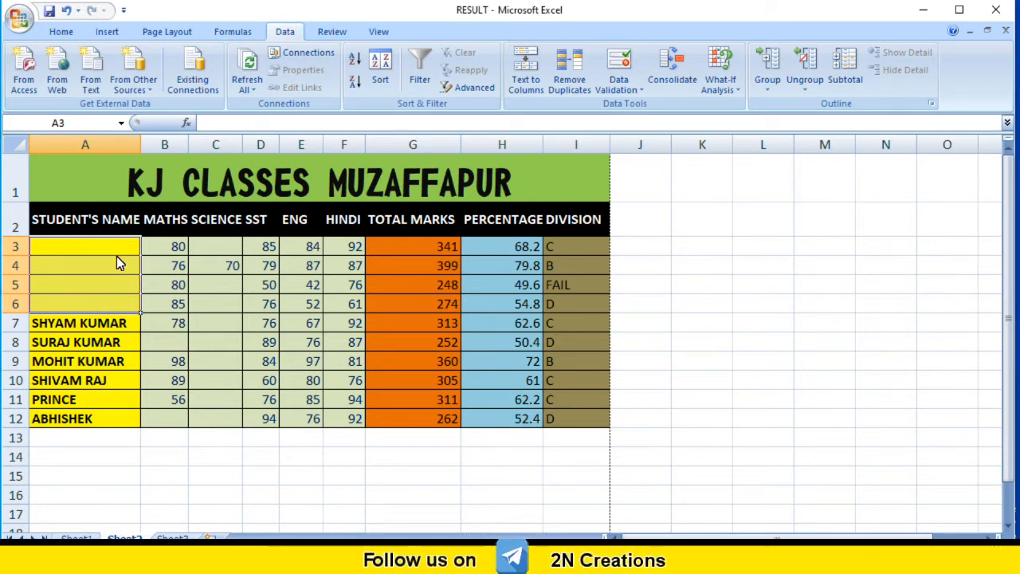
{"action": "left_click", "coordinate": [634, 89]}
{"action": "left_click", "coordinate": [633, 108]}
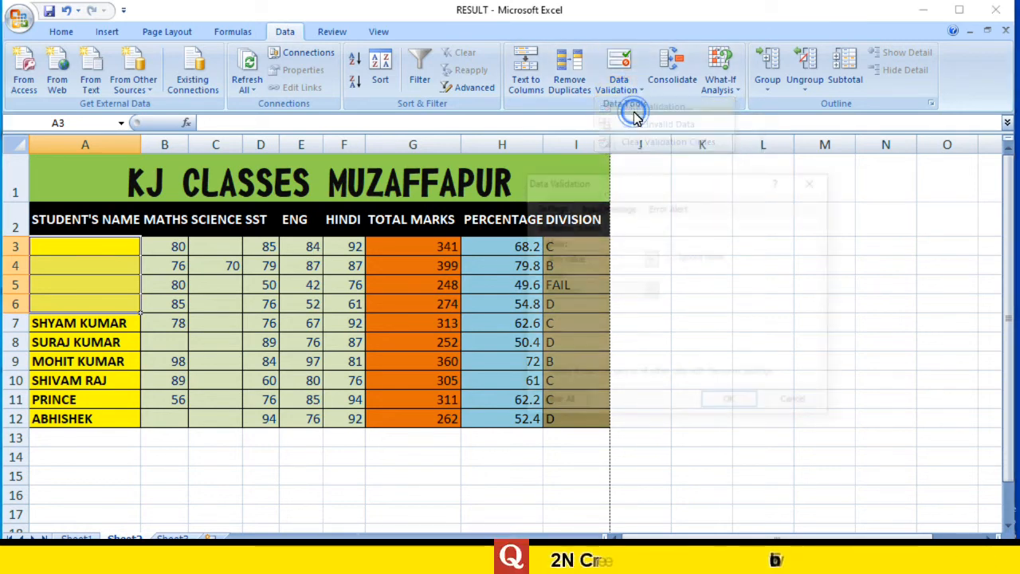
{"action": "left_click", "coordinate": [651, 257]}
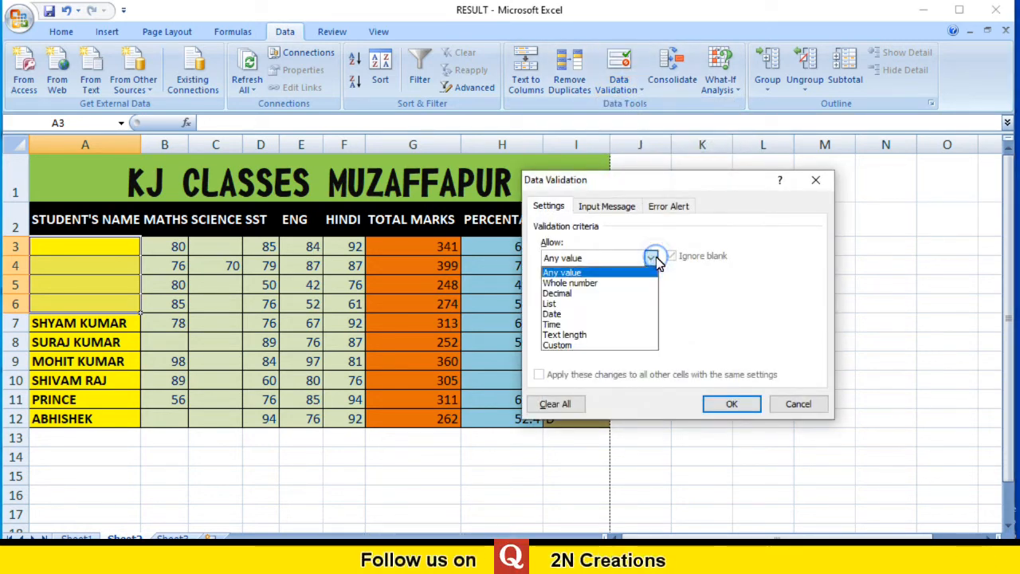
{"action": "left_click", "coordinate": [581, 337]}
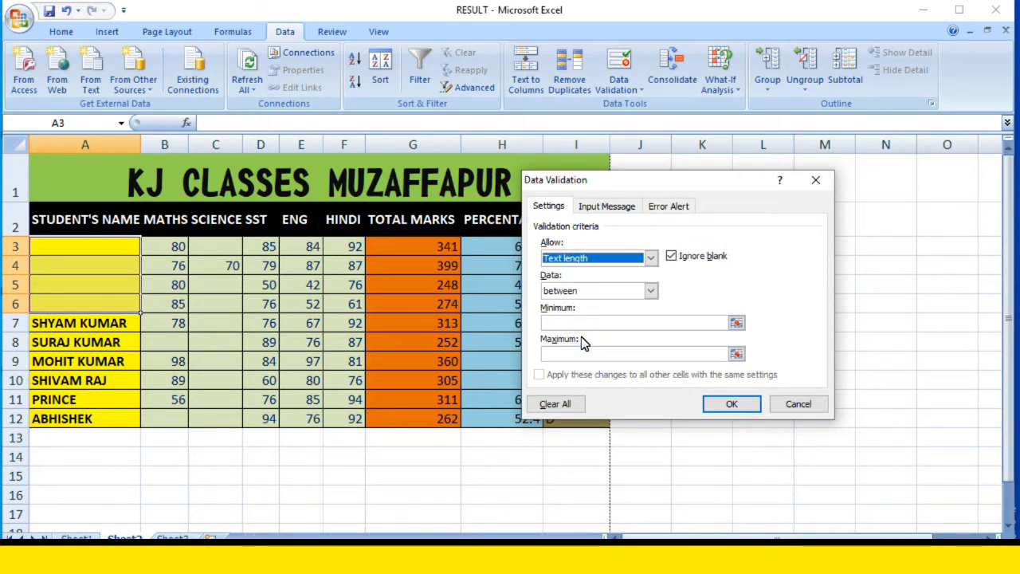
{"action": "left_click", "coordinate": [563, 323]}
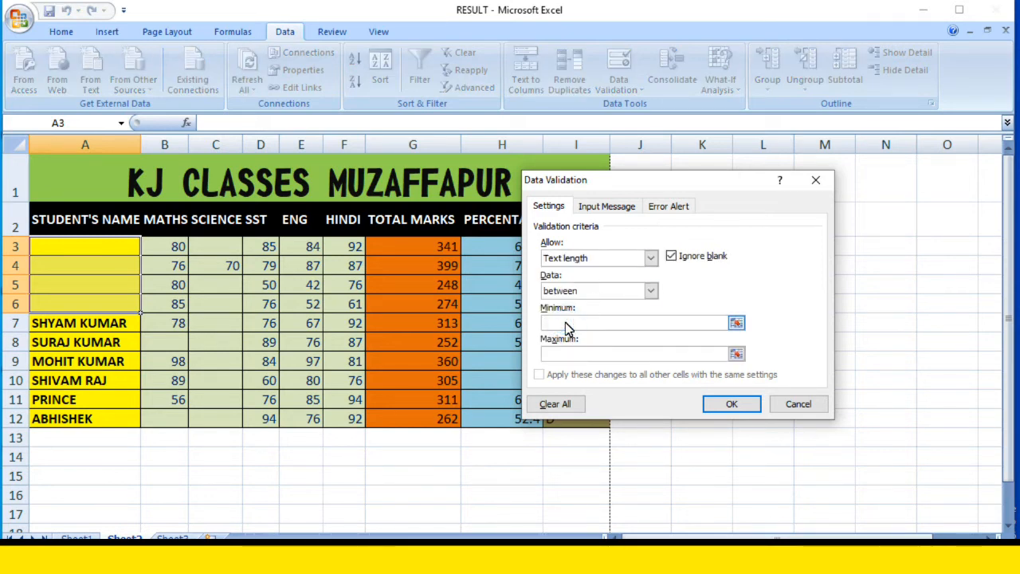
{"action": "type", "text": "5"}
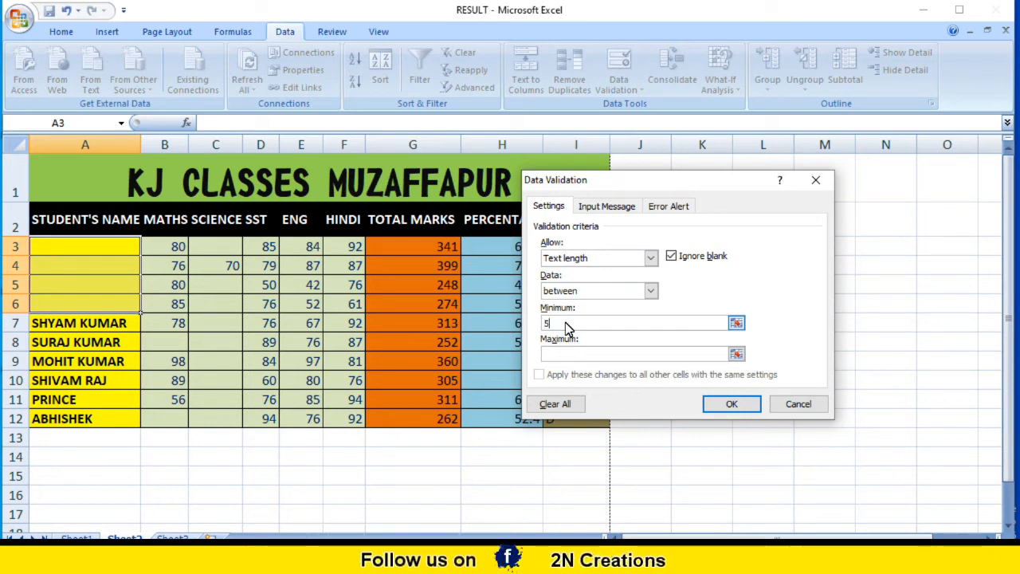
{"action": "left_click", "coordinate": [561, 358]}
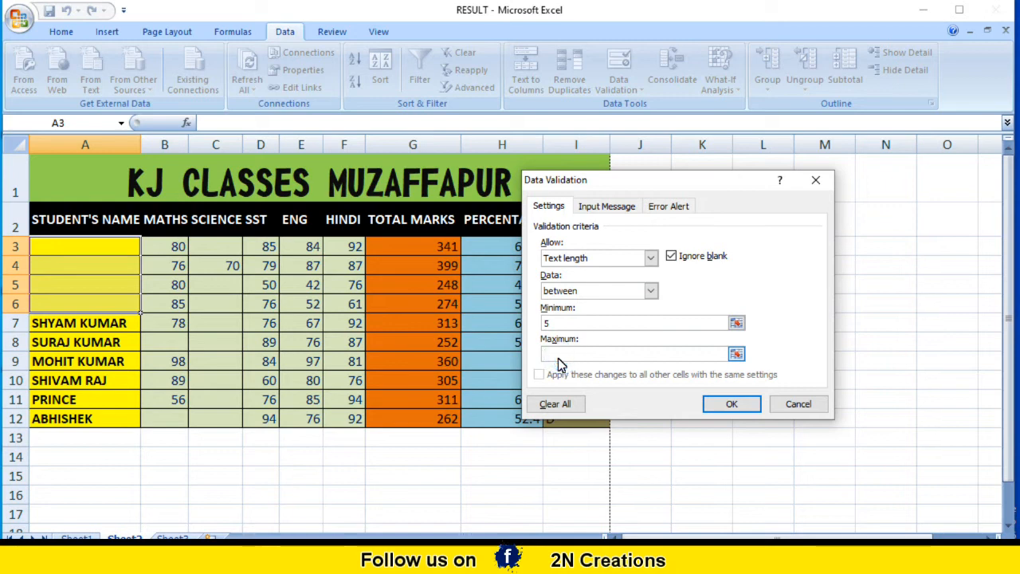
{"action": "type", "text": "10"}
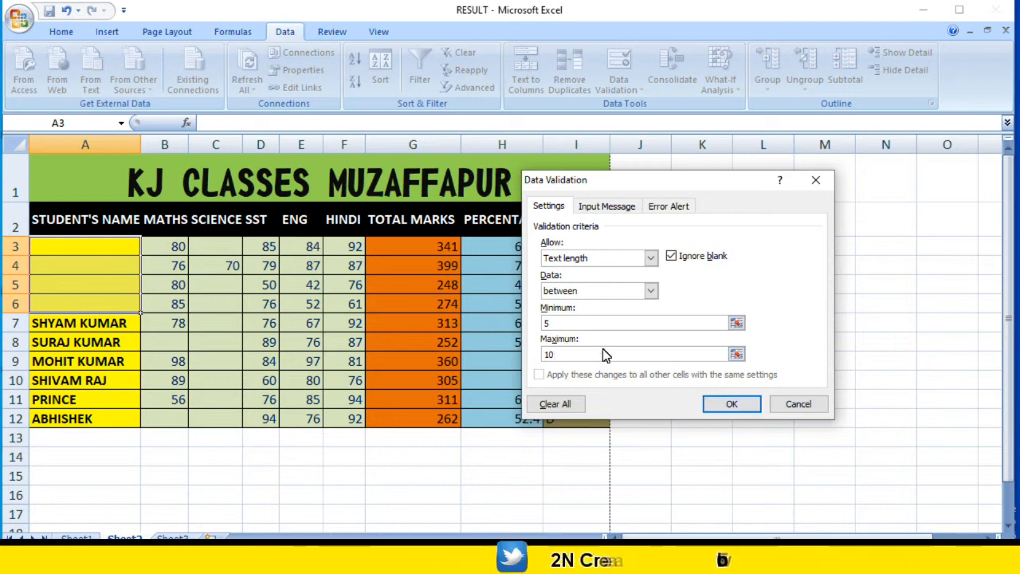
Add the error message WRONG to the data validation of name cells A3:A6 and apply the rule
{"action": "left_click", "coordinate": [673, 210]}
{"action": "left_click", "coordinate": [696, 323]}
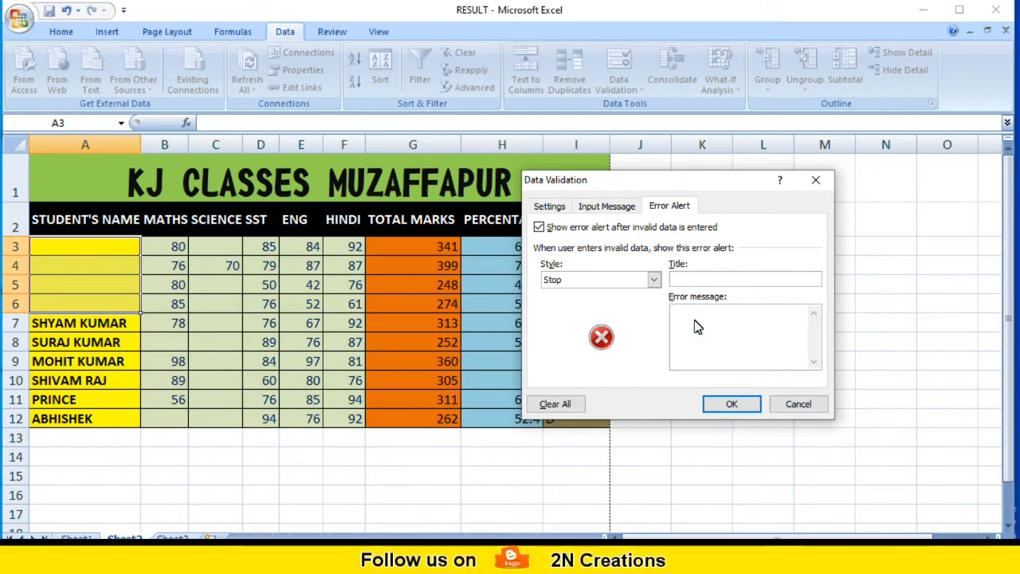
{"action": "type", "text": "WRONG"}
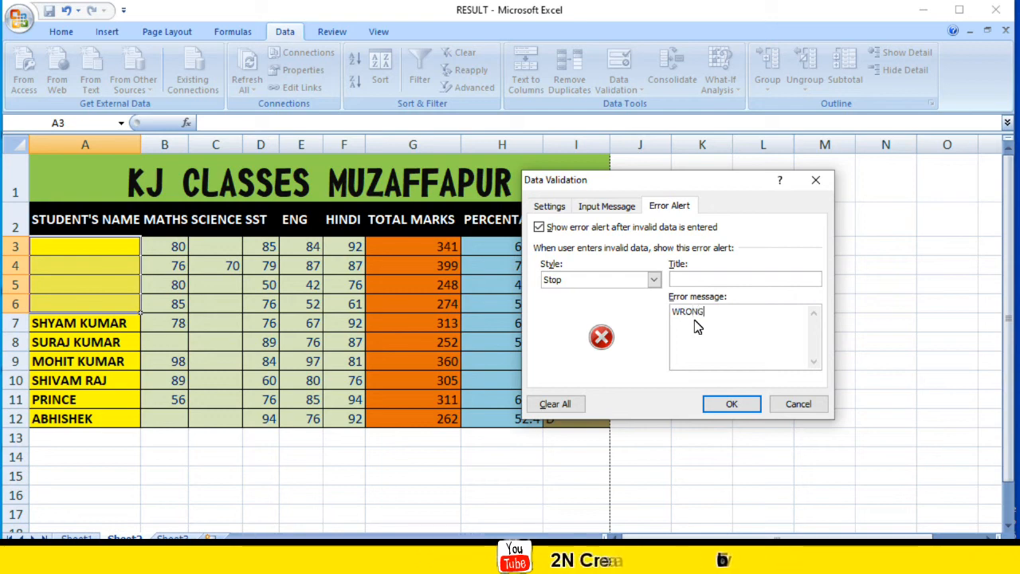
{"action": "left_click", "coordinate": [723, 407]}
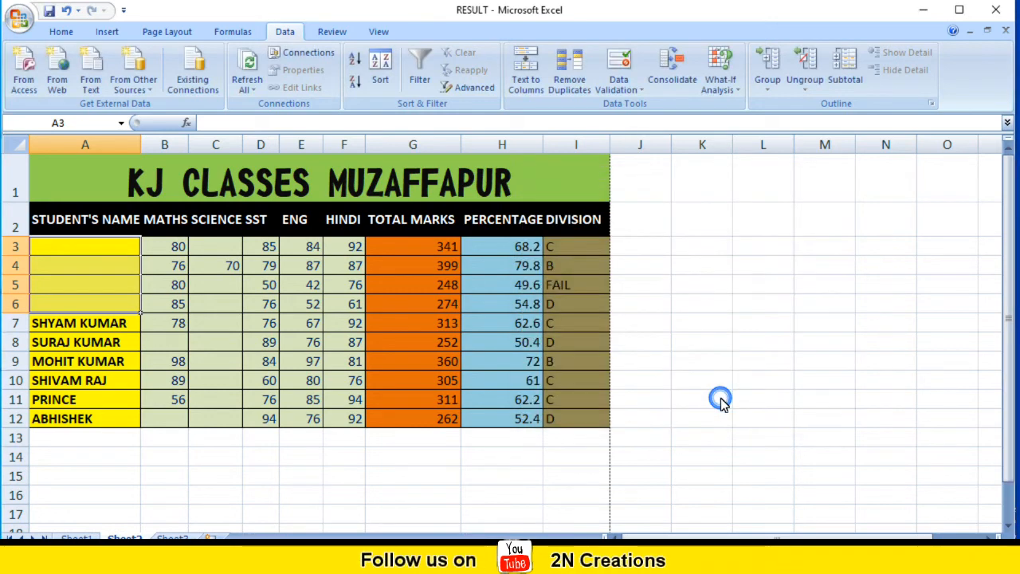
Try to enter a twelve-character student name in cell A3, and cancel the entry
{"action": "left_click", "coordinate": [80, 249]}
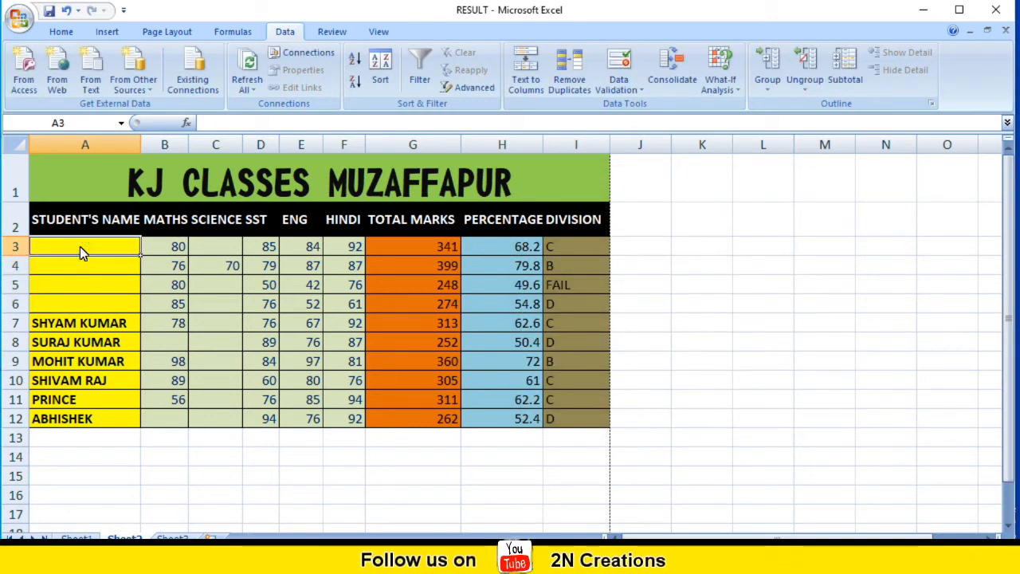
{"action": "type", "text": "KUMA"}
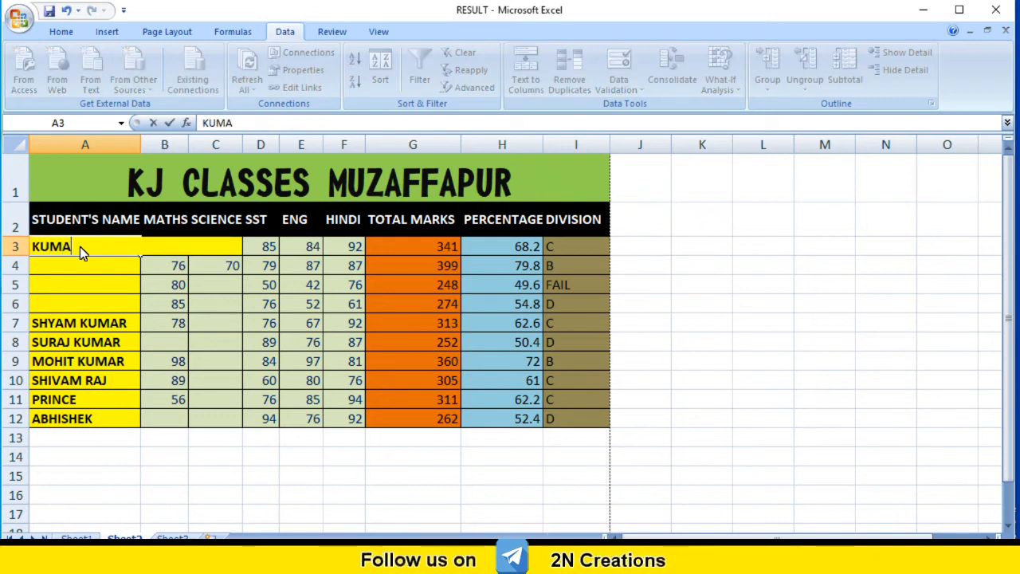
{"action": "type", "text": "R NEERAJ"}
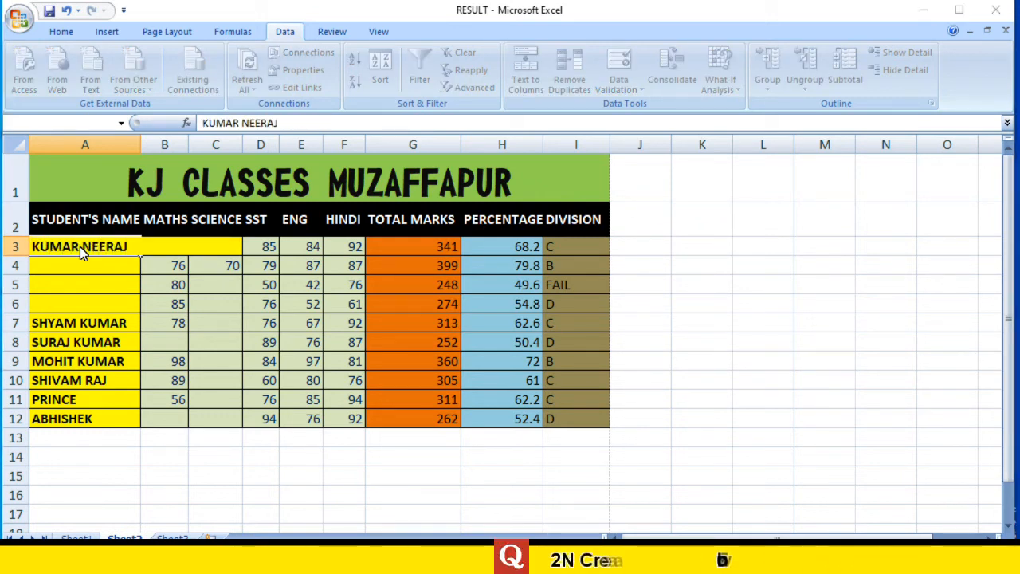
{"action": "key", "text": "Return"}
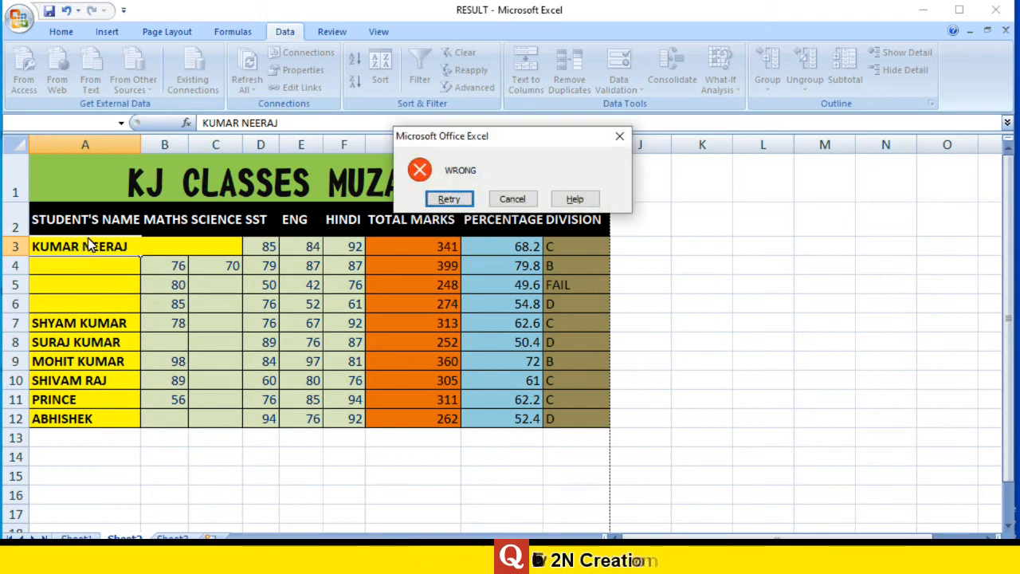
{"action": "left_click", "coordinate": [515, 200]}
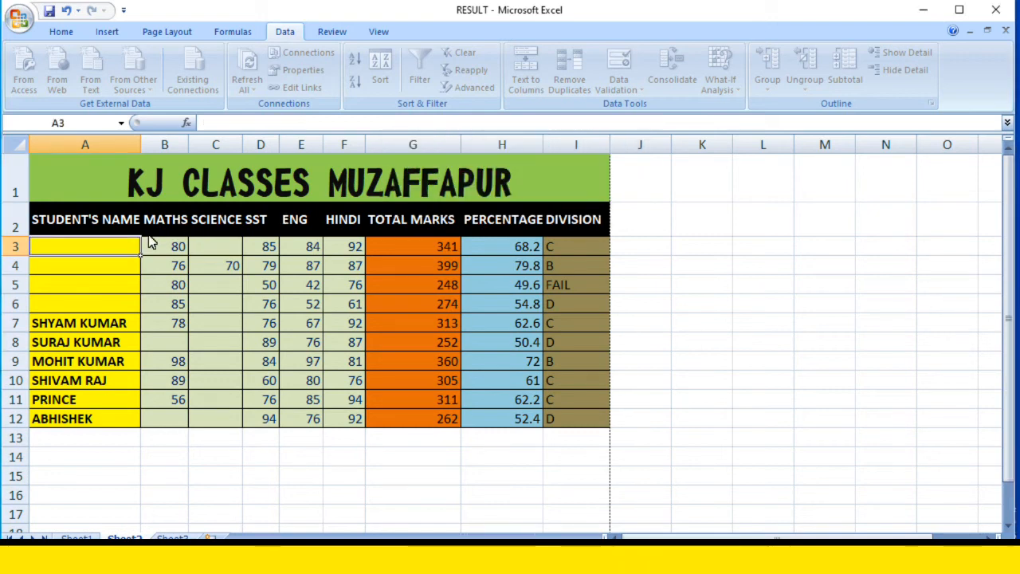
{"action": "left_click", "coordinate": [80, 266]}
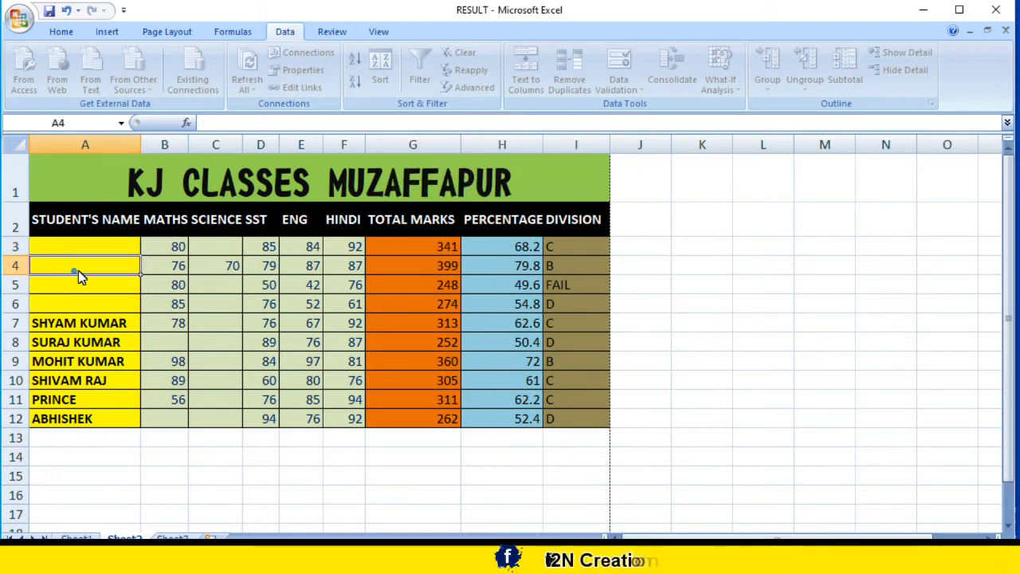
{"action": "left_click", "coordinate": [92, 251]}
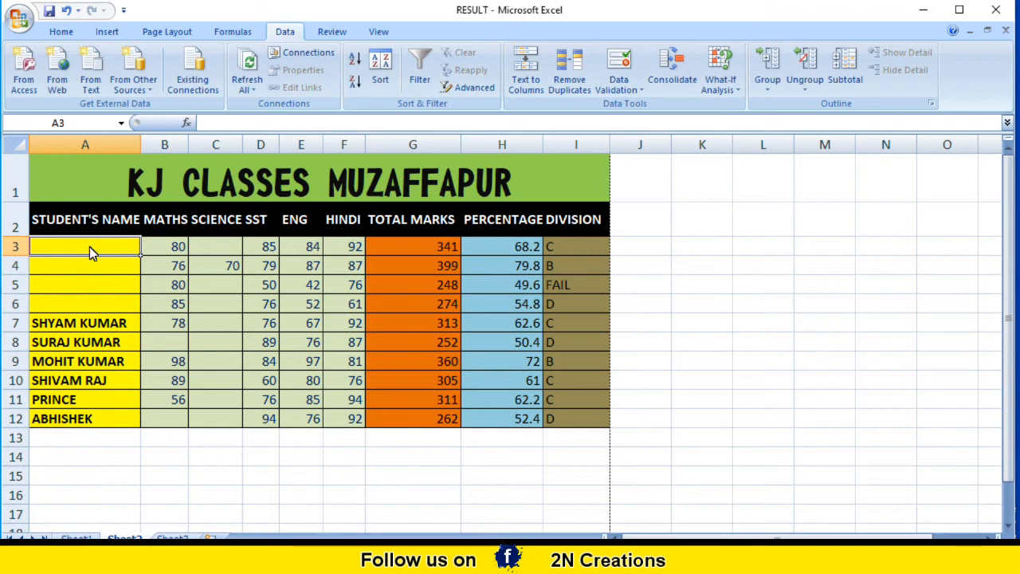
{"action": "left_click", "coordinate": [76, 266]}
{"action": "left_click", "coordinate": [88, 247]}
{"action": "left_click", "coordinate": [75, 272]}
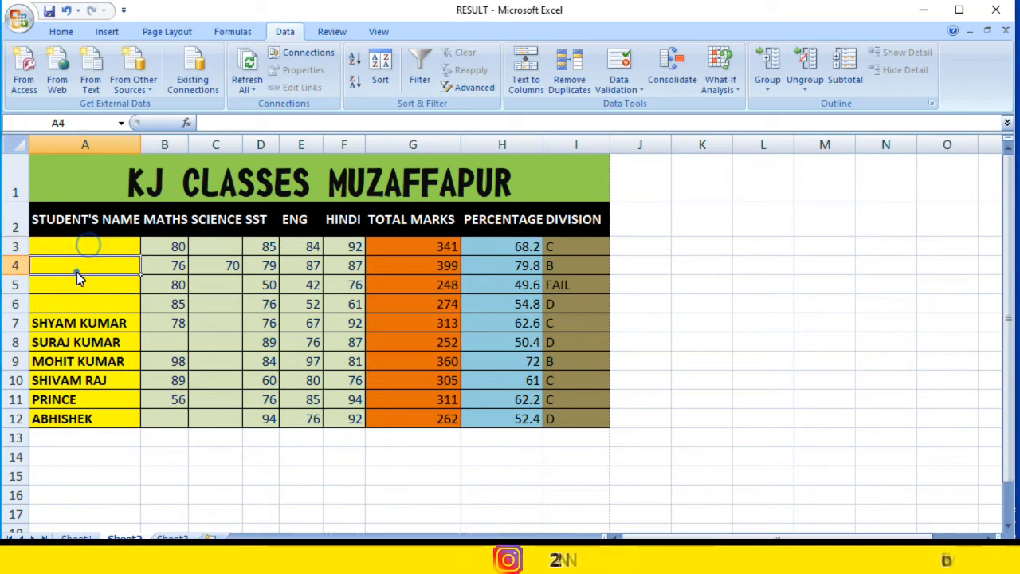
{"action": "left_click", "coordinate": [91, 247]}
{"action": "left_click", "coordinate": [82, 265]}
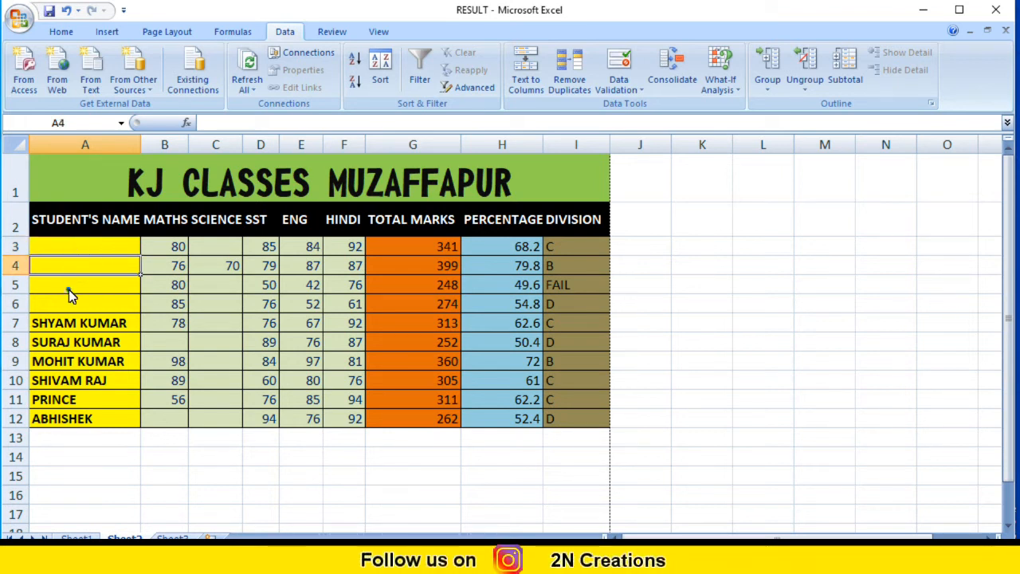
{"action": "left_click", "coordinate": [68, 289]}
{"action": "left_click", "coordinate": [82, 248]}
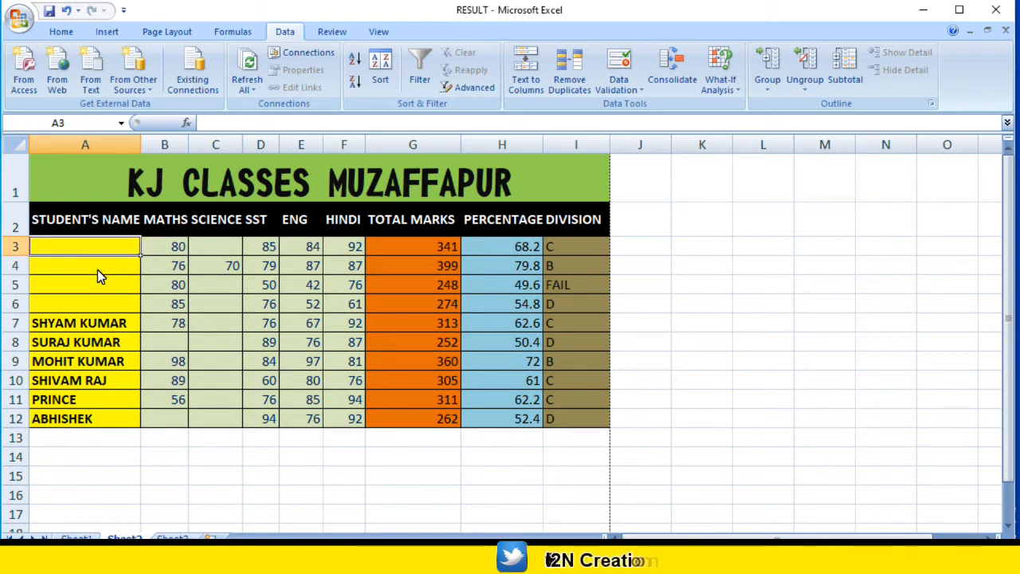
{"action": "left_click", "coordinate": [95, 268]}
{"action": "left_click", "coordinate": [91, 287]}
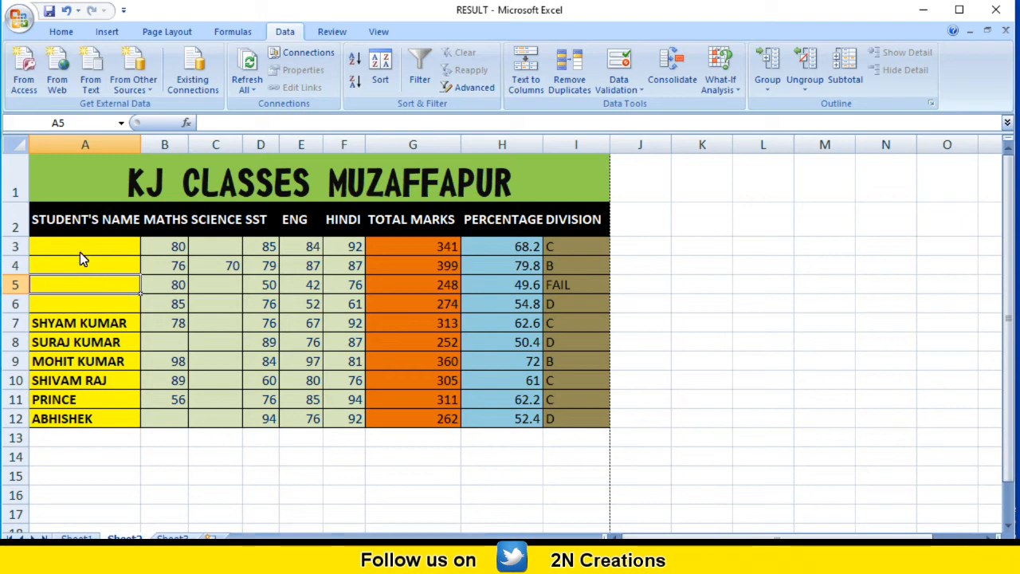
Enter a nine-character student name in cell A3 and a five-character student name in cell A4
{"action": "left_click", "coordinate": [80, 252]}
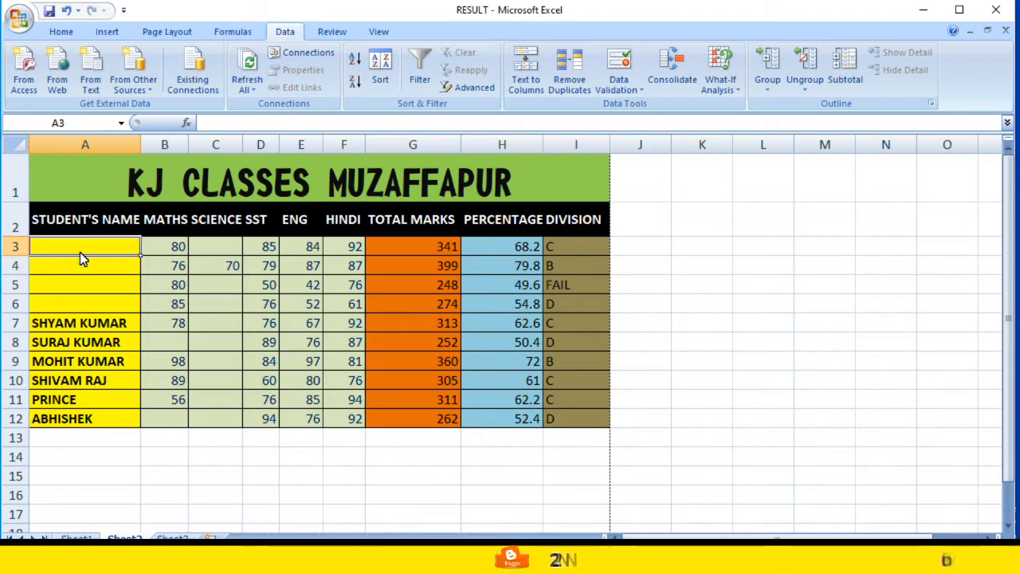
{"action": "type", "text": "RA"}
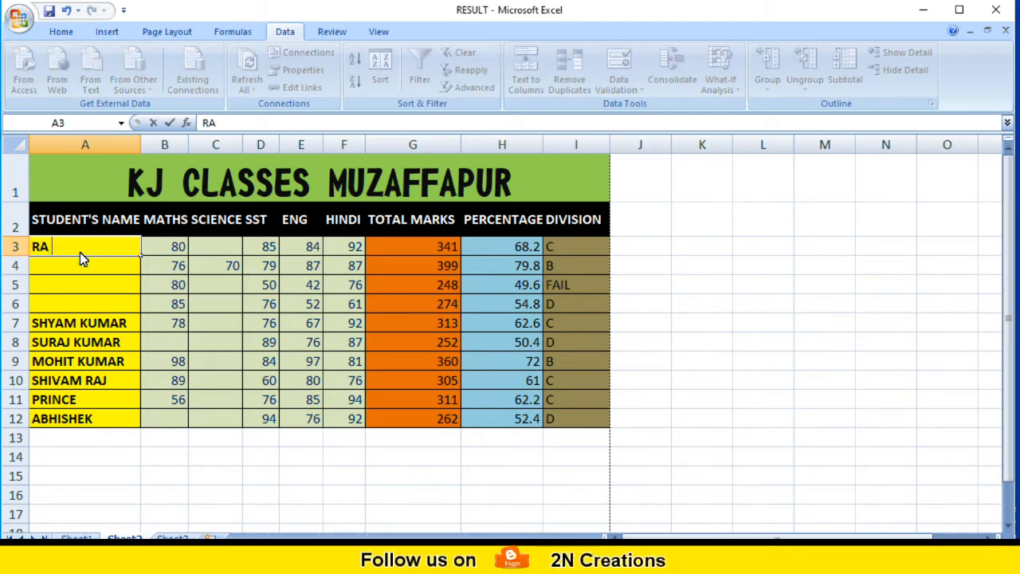
{"action": "type", "text": " M"}
{"action": "key", "text": "BackSpace"}
{"action": "key", "text": "BackSpace"}
{"action": "type", "text": "M KUMAR"}
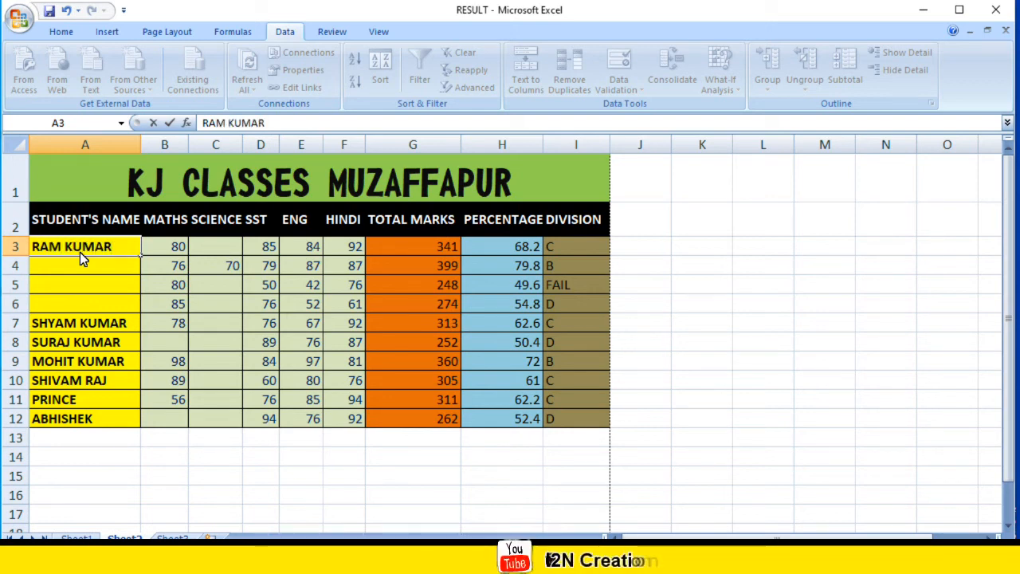
{"action": "key", "text": "Return"}
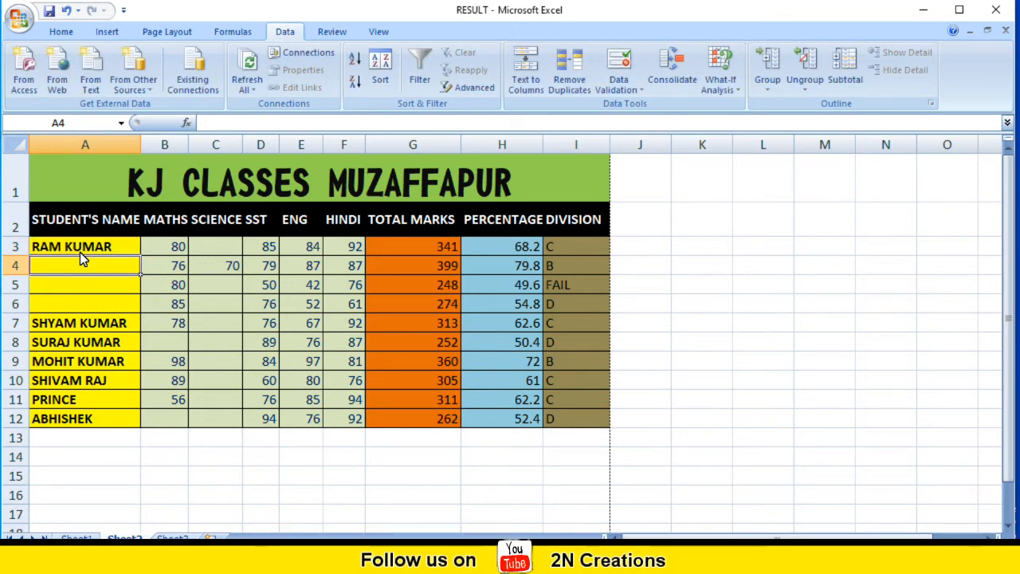
{"action": "type", "text": "SOHAN"}
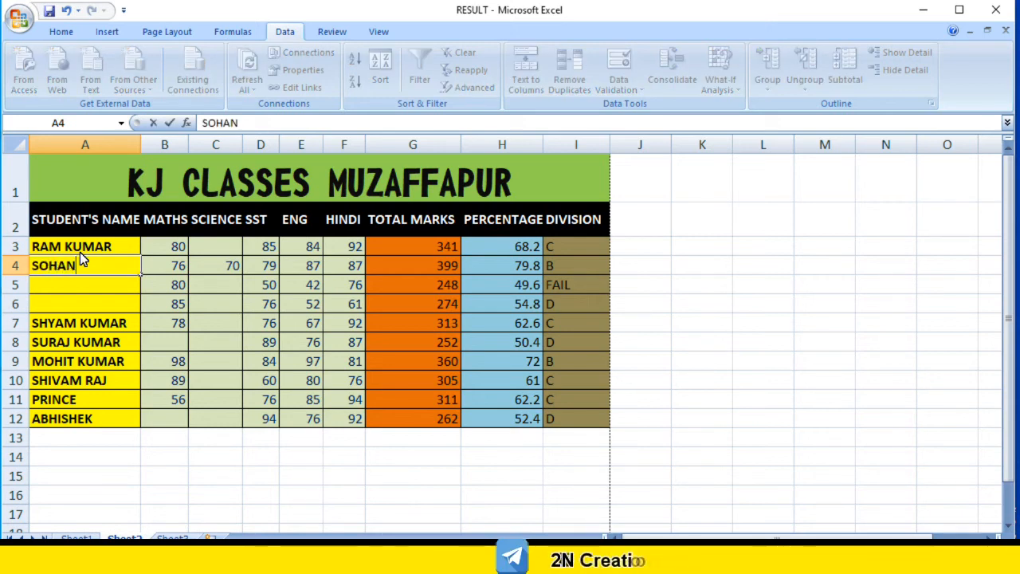
{"action": "key", "text": "Return"}
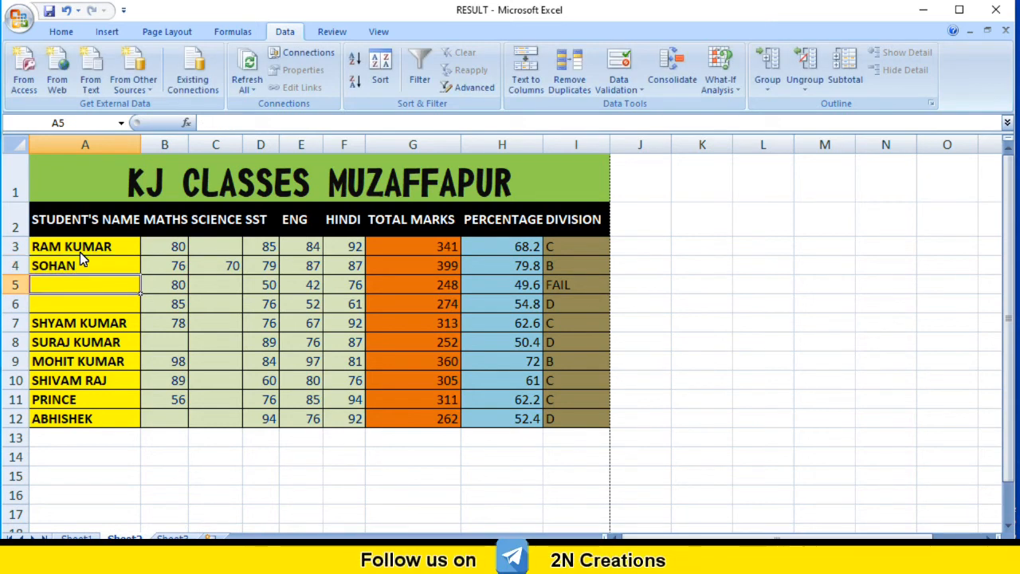
Try to enter an eleven-character student name in cell A5, and cancel the entry
{"action": "type", "text": "MOH"}
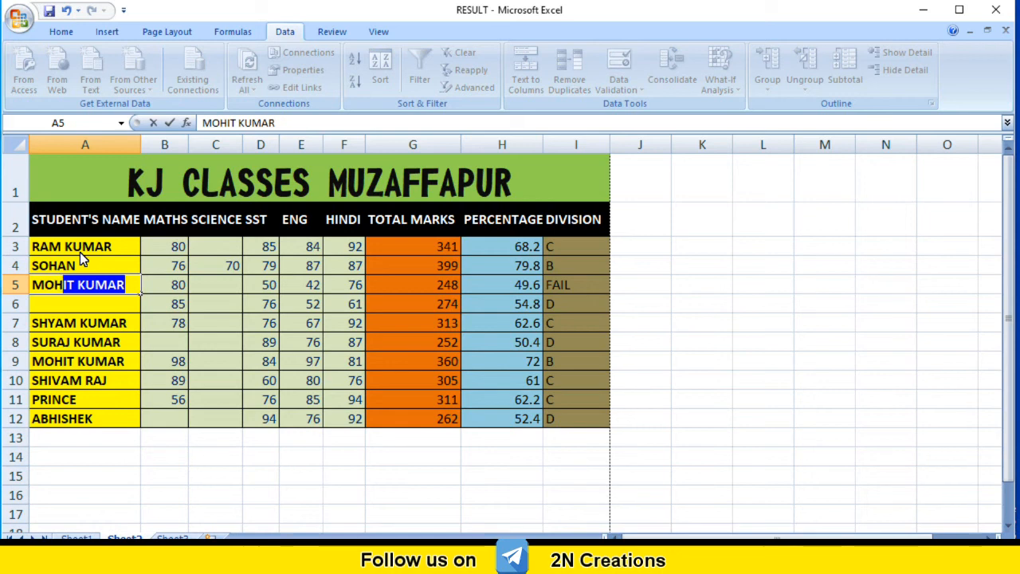
{"action": "type", "text": "AN"}
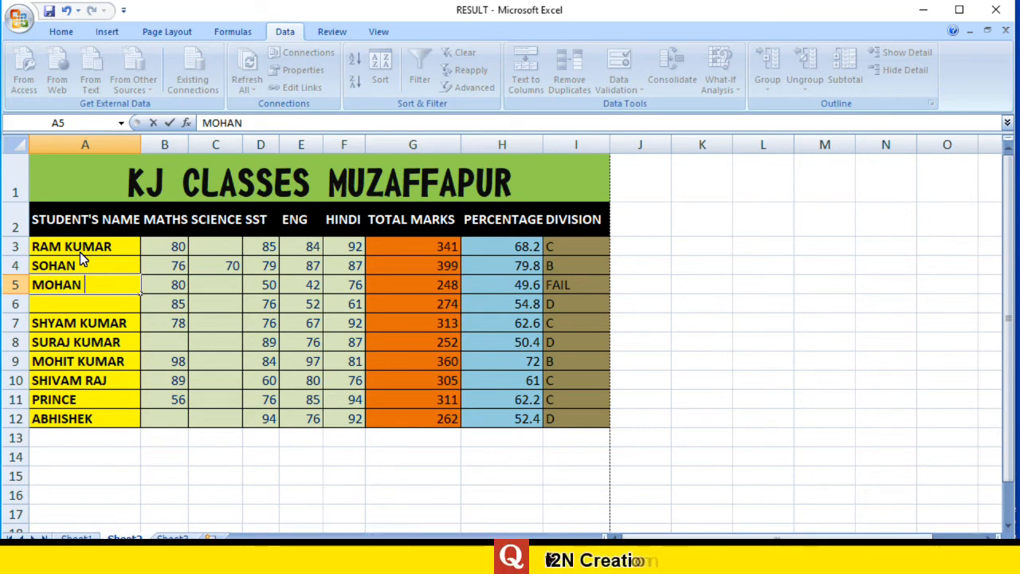
{"action": "type", "text": " KUMAR"}
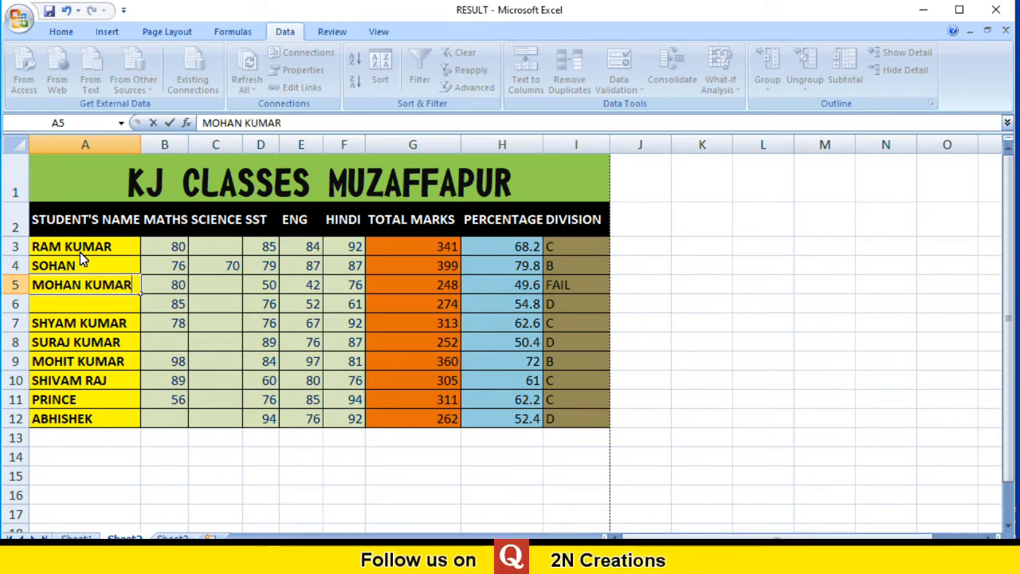
{"action": "key", "text": "Return"}
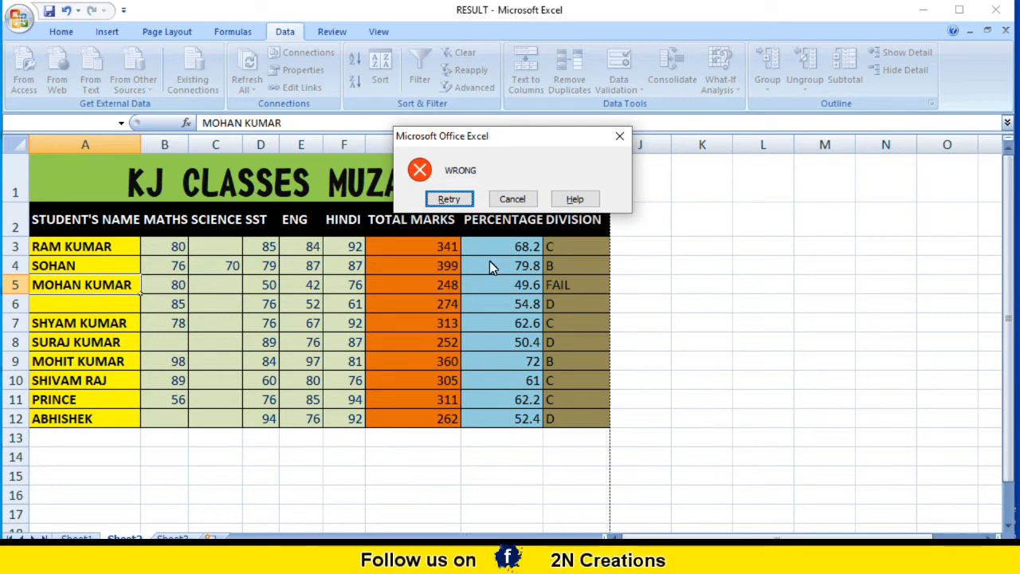
{"action": "left_click", "coordinate": [518, 198]}
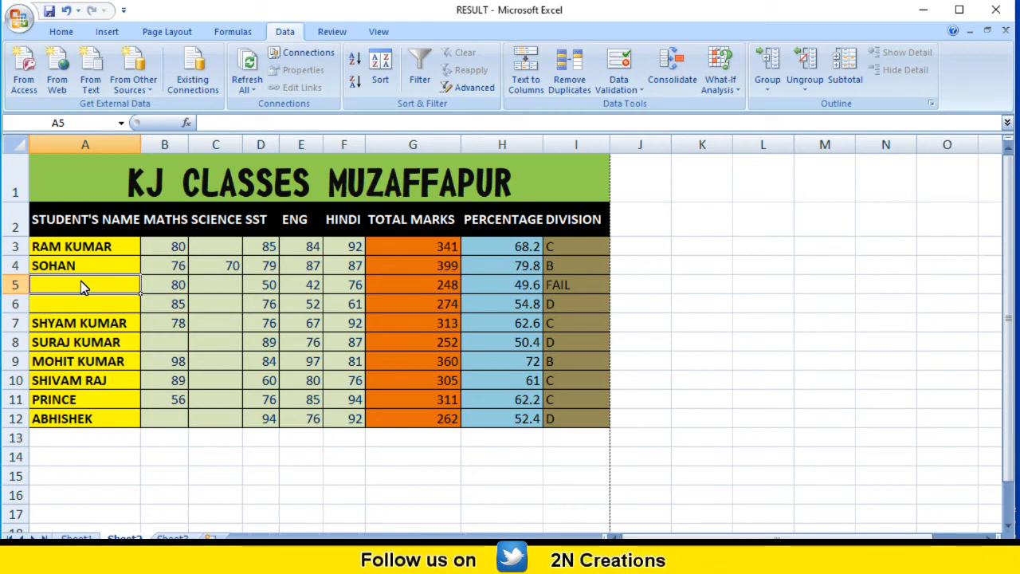
Try to enter a four-character student name in cell A5, and cancel the entry
{"action": "type", "text": "RAVI"}
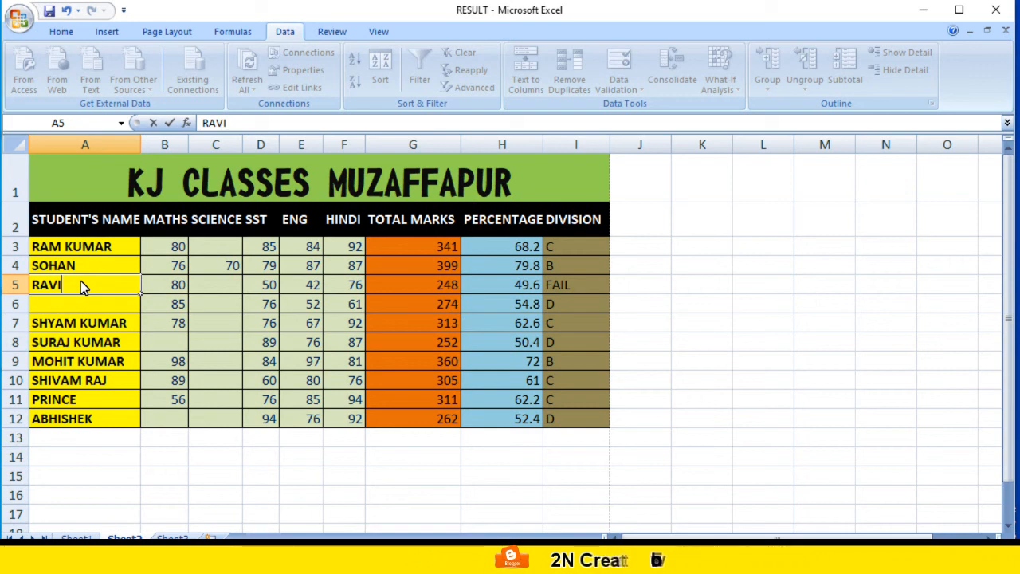
{"action": "key", "text": "Return"}
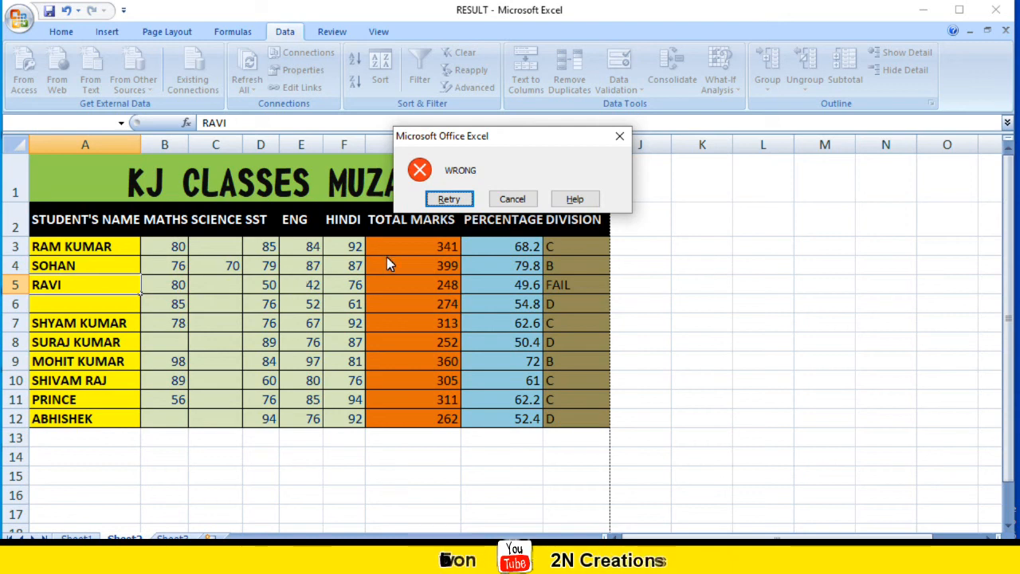
{"action": "left_click", "coordinate": [514, 200]}
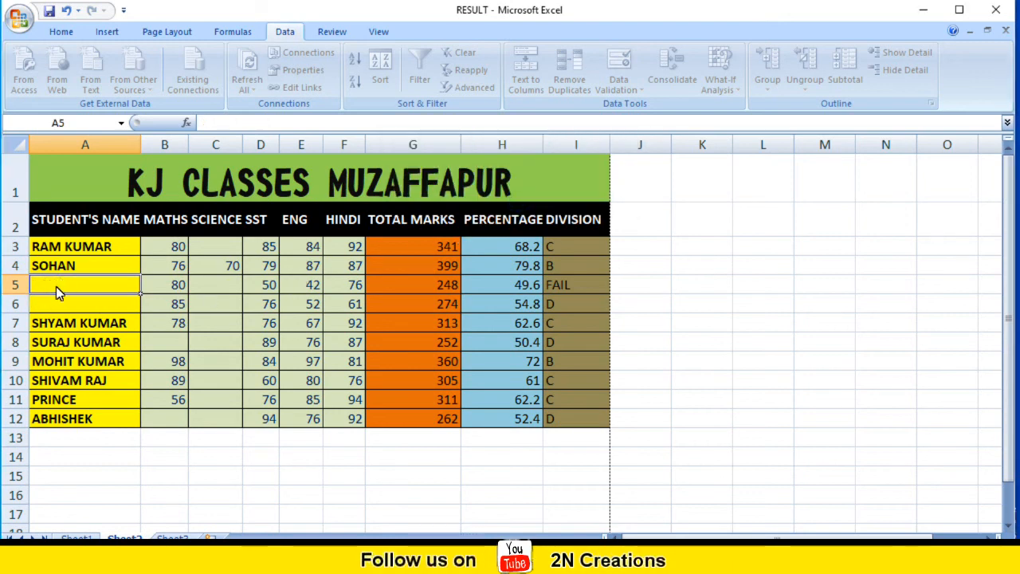
Enter a ten-character student name, made of a first name and a surname, in cell A5
{"action": "type", "text": "RAVI"}
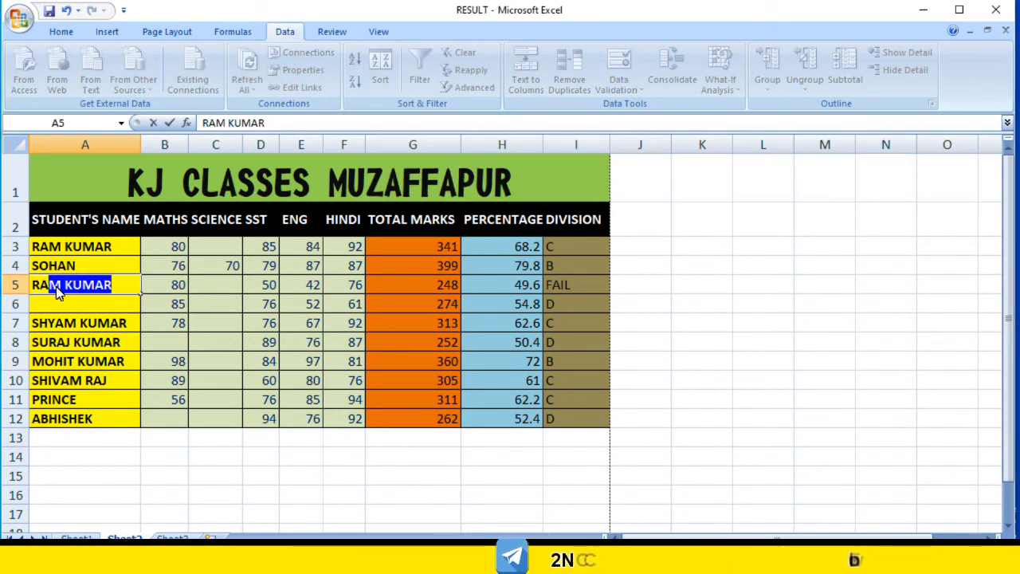
{"action": "type", "text": " KUMAR"}
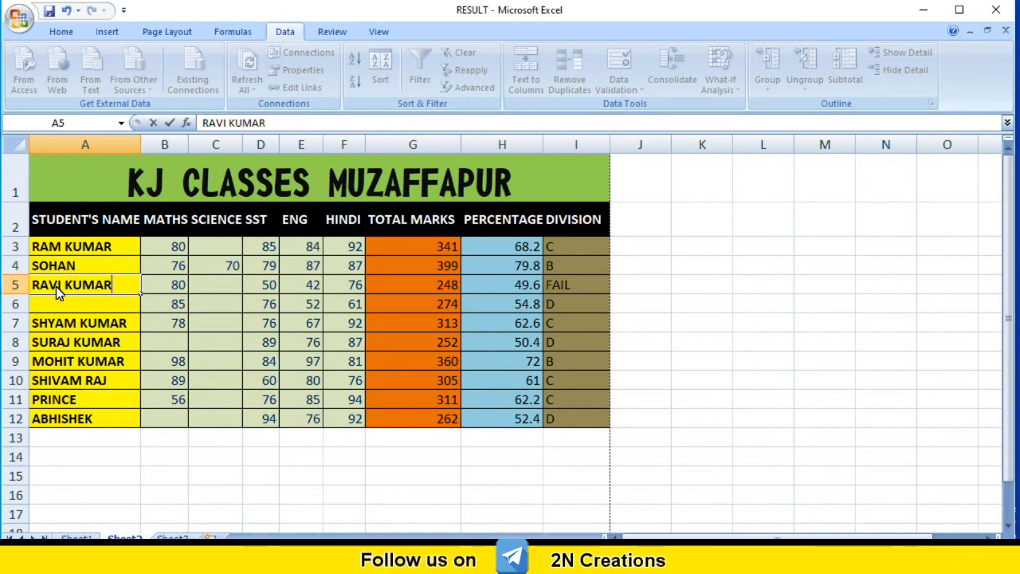
{"action": "key", "text": "Return"}
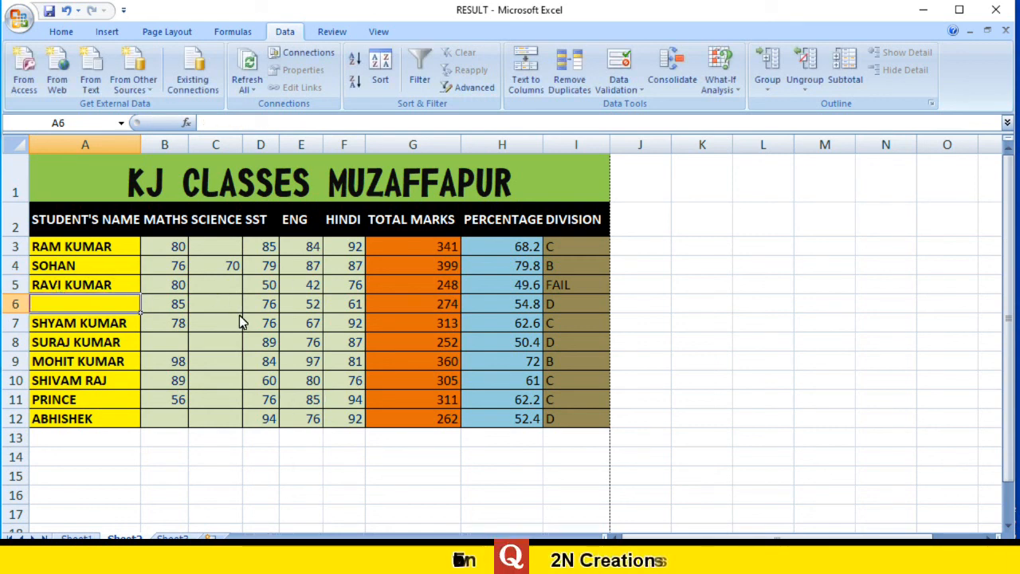
{"action": "left_click", "coordinate": [197, 254]}
{"action": "left_click", "coordinate": [110, 247]}
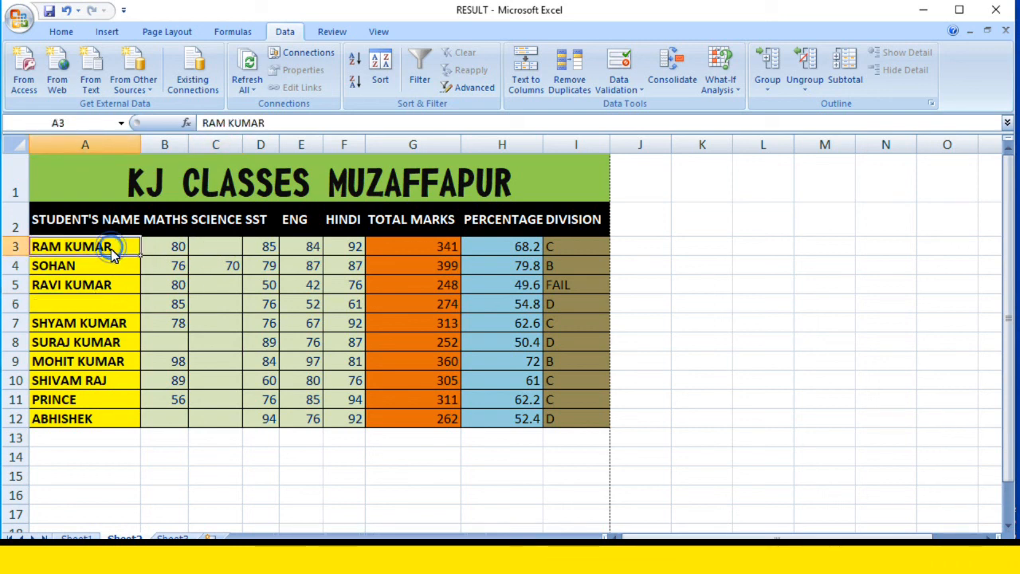
{"action": "left_click", "coordinate": [174, 267]}
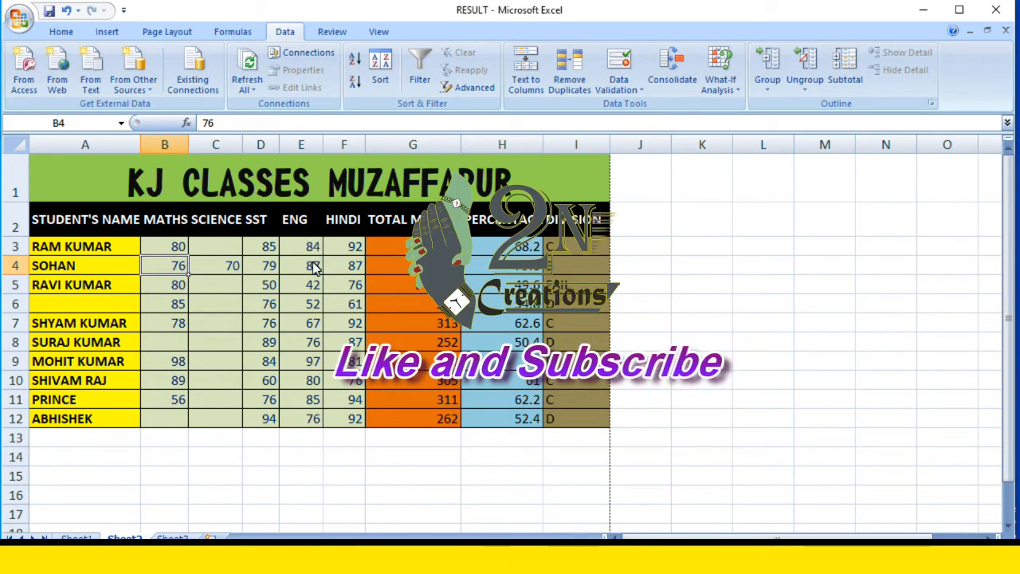
{"action": "left_click", "coordinate": [825, 559]}
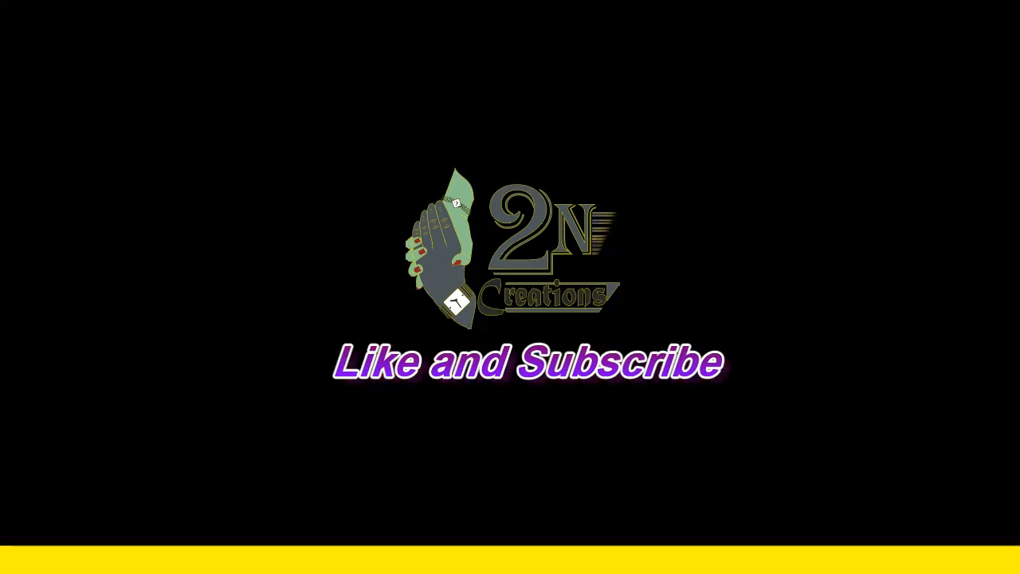